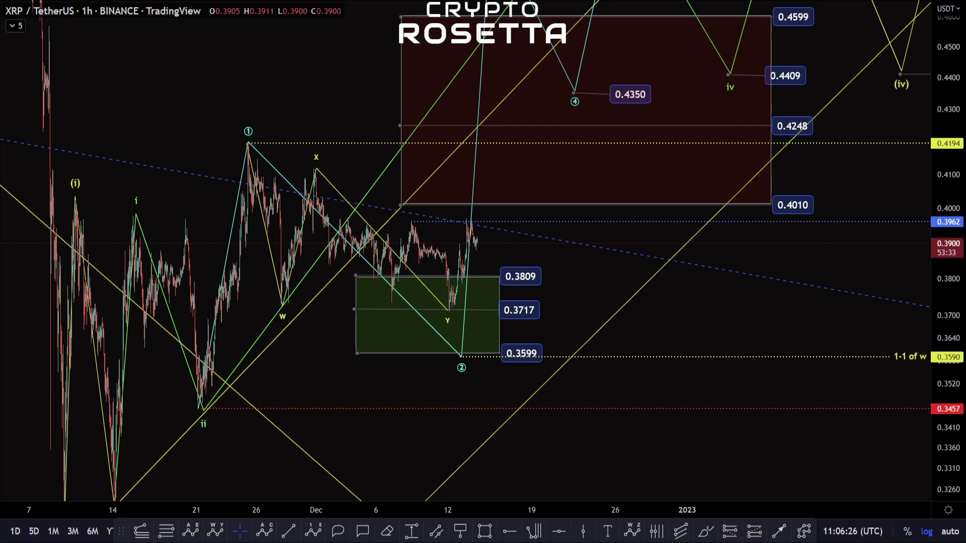
# Examine the XRP hourly wave count around the green support zone, the red resistance zone and the invalidation levels.
pyautogui.scroll(3, 377, 329)
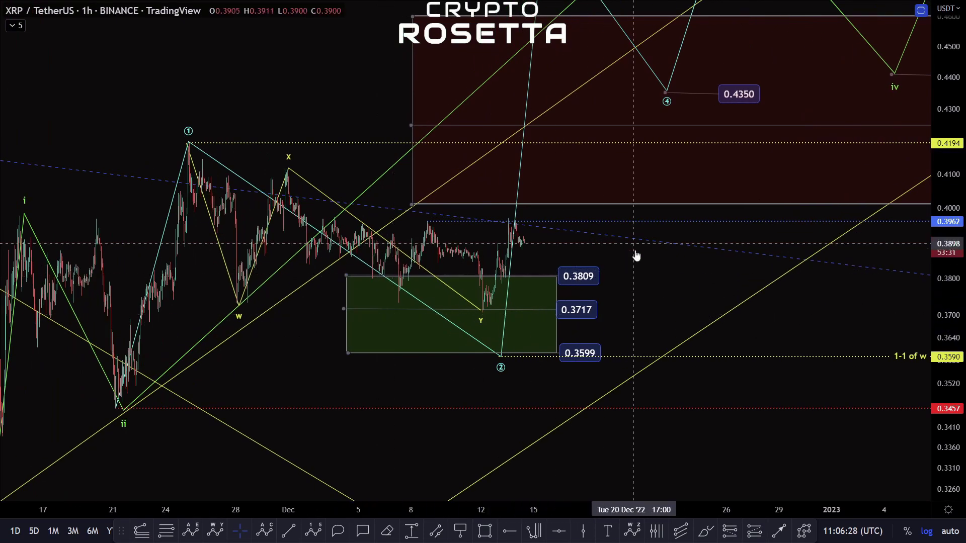
pyautogui.rightClick(636, 250)
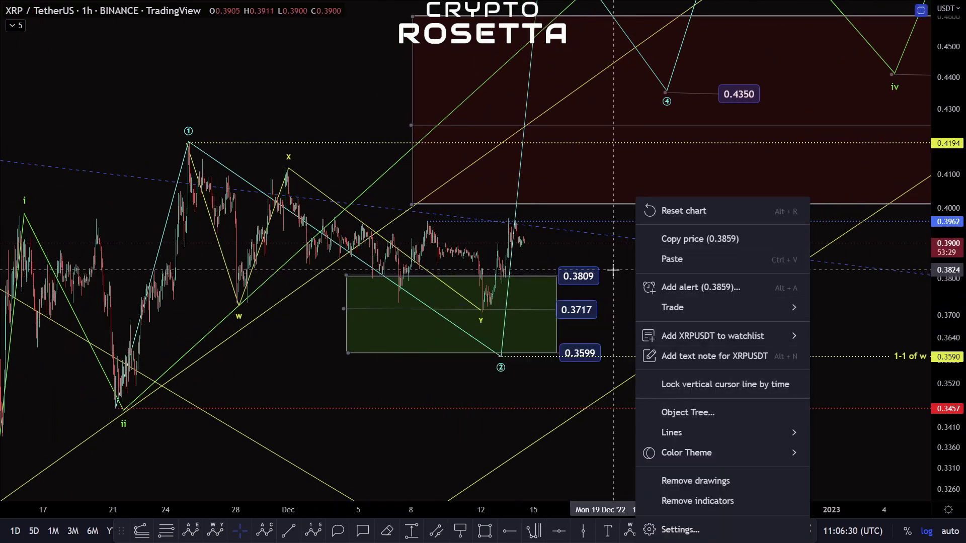
pyautogui.click(613, 270)
pyautogui.scroll(-4, 621, 267)
pyautogui.moveTo(947, 267); pyautogui.dragTo(948, 332)
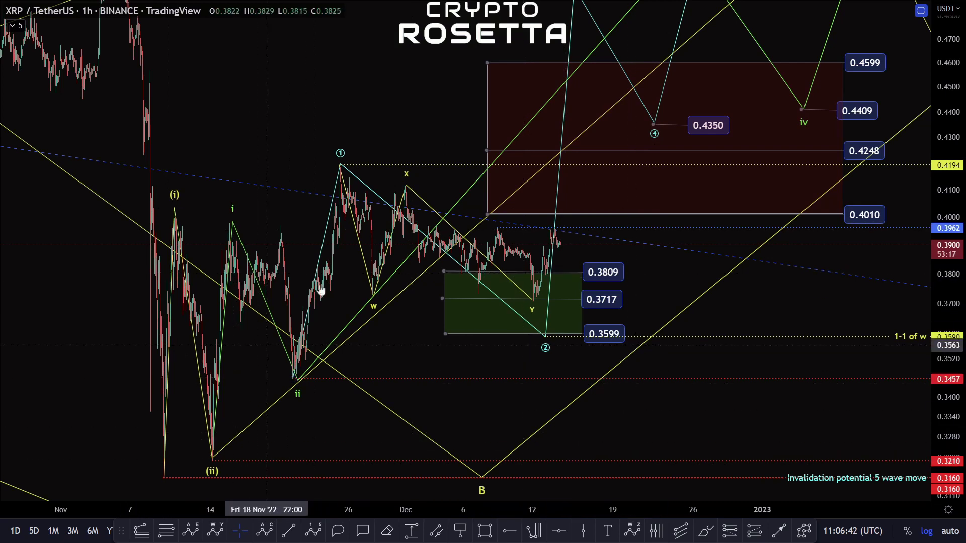
pyautogui.rightClick(655, 274)
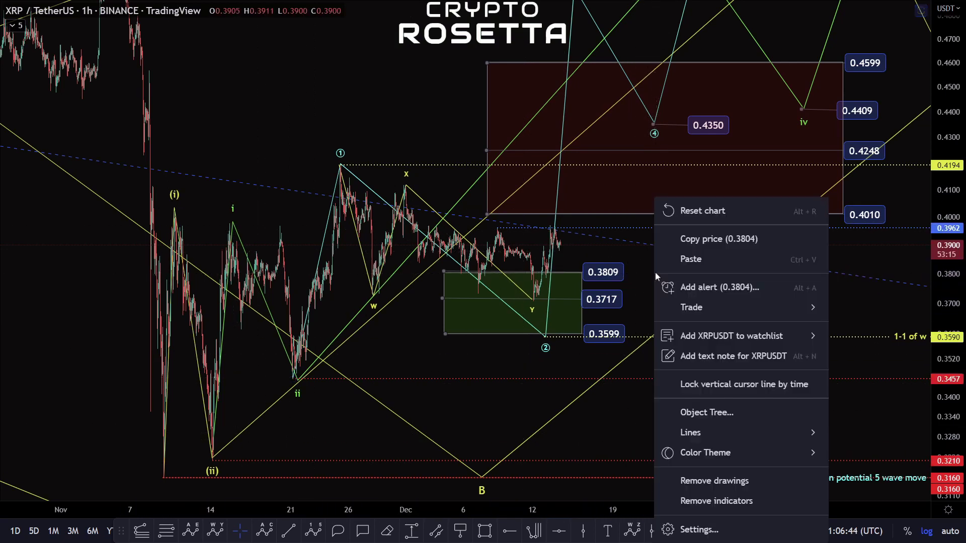
pyautogui.moveTo(694, 307)
pyautogui.click(424, 327)
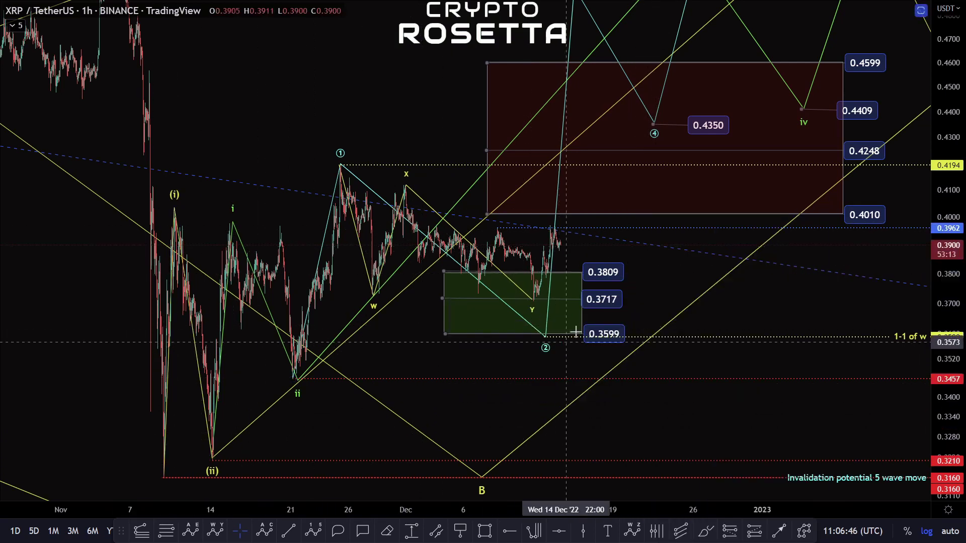
pyautogui.moveTo(642, 278); pyautogui.dragTo(614, 275)
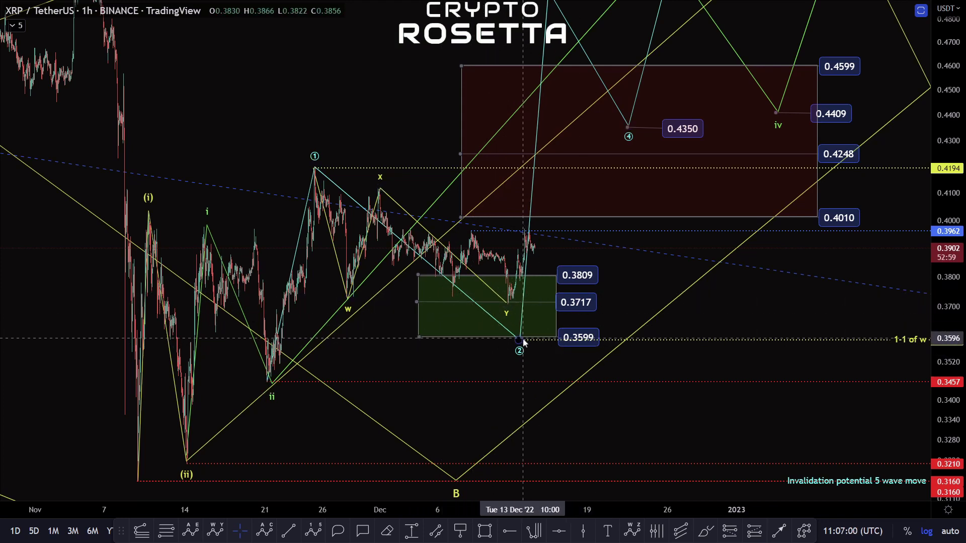
pyautogui.moveTo(647, 250); pyautogui.dragTo(629, 302)
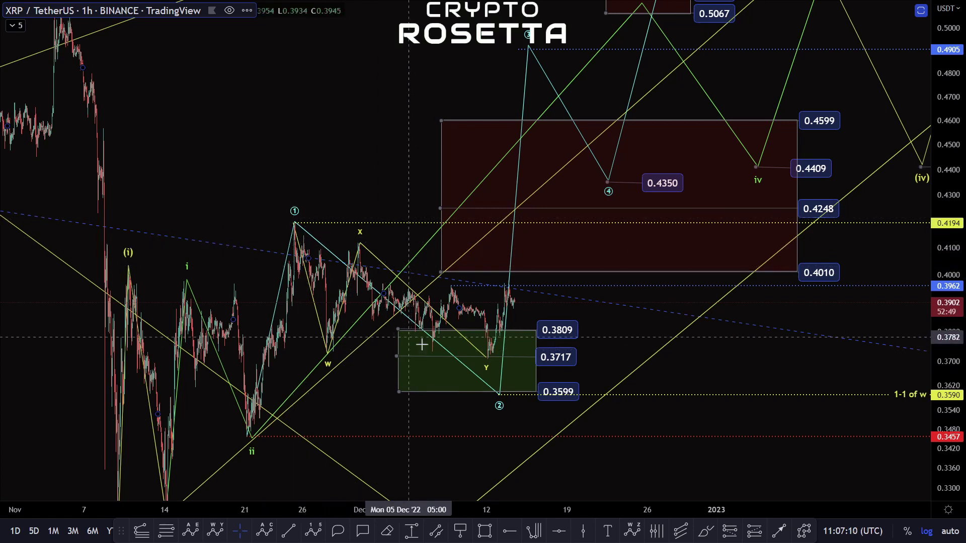
# Fine-tune the "1-1 of w" ray to 0.3589 and nudge the W-X-Y pattern's Y point at the 12 December low.
pyautogui.moveTo(501, 398)
pyautogui.mouseDown()
pyautogui.moveTo(485, 361)
pyautogui.moveTo(500, 395)
pyautogui.mouseUp()
pyautogui.scroll(6, 493, 360)
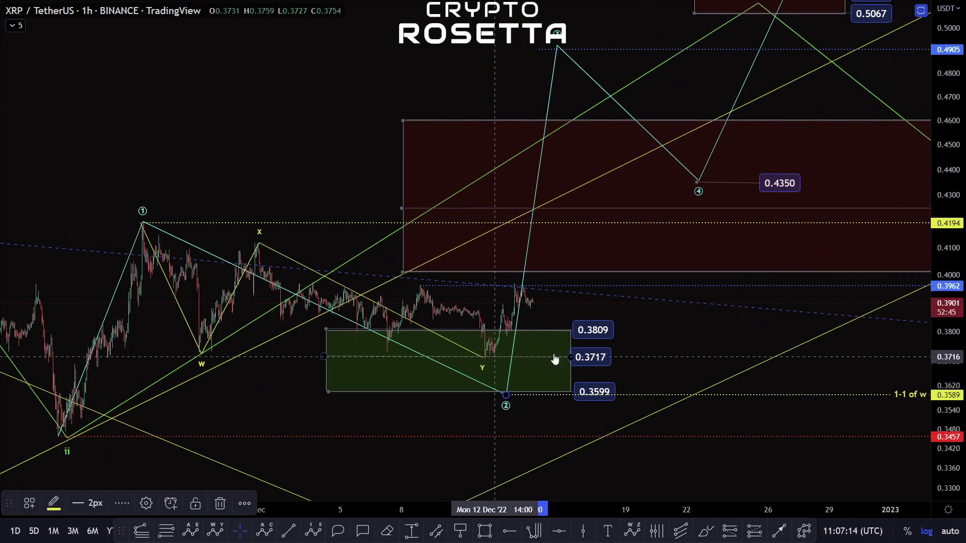
pyautogui.scroll(3, 962, 350)
pyautogui.moveTo(962, 349); pyautogui.dragTo(962, 186)
pyautogui.moveTo(698, 397); pyautogui.dragTo(709, 219)
pyautogui.click(496, 296)
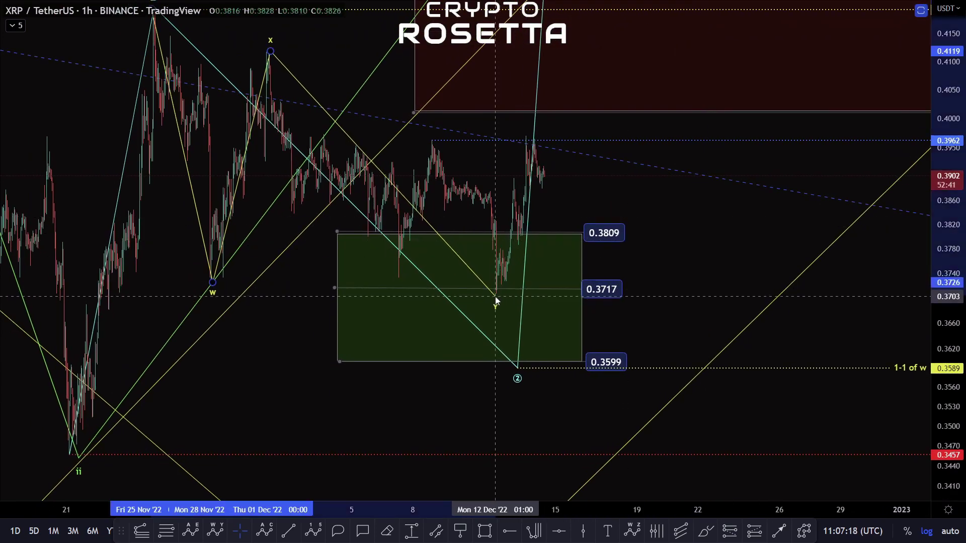
pyautogui.moveTo(496, 296); pyautogui.dragTo(496, 294)
# Place a horizontal ray at 0.3707 starting from the Y low of 12 December.
pyautogui.moveTo(616, 237); pyautogui.dragTo(675, 275)
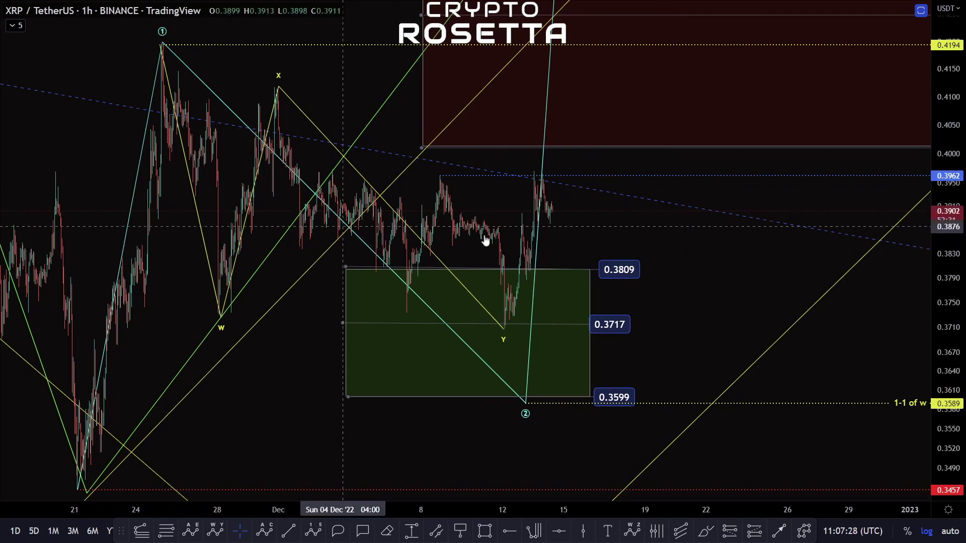
pyautogui.moveTo(622, 234); pyautogui.dragTo(575, 272)
pyautogui.scroll(-3, 643, 267)
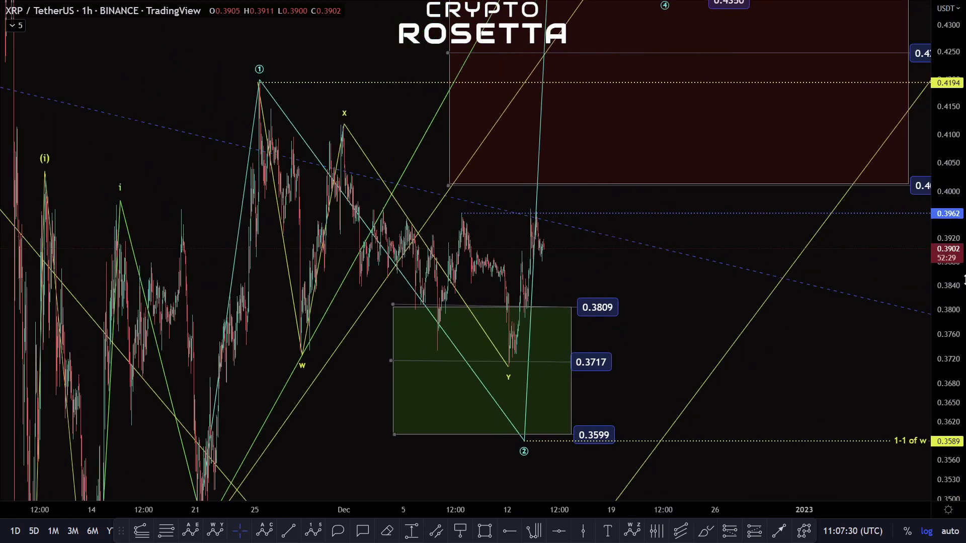
pyautogui.moveTo(946, 246); pyautogui.dragTo(945, 295)
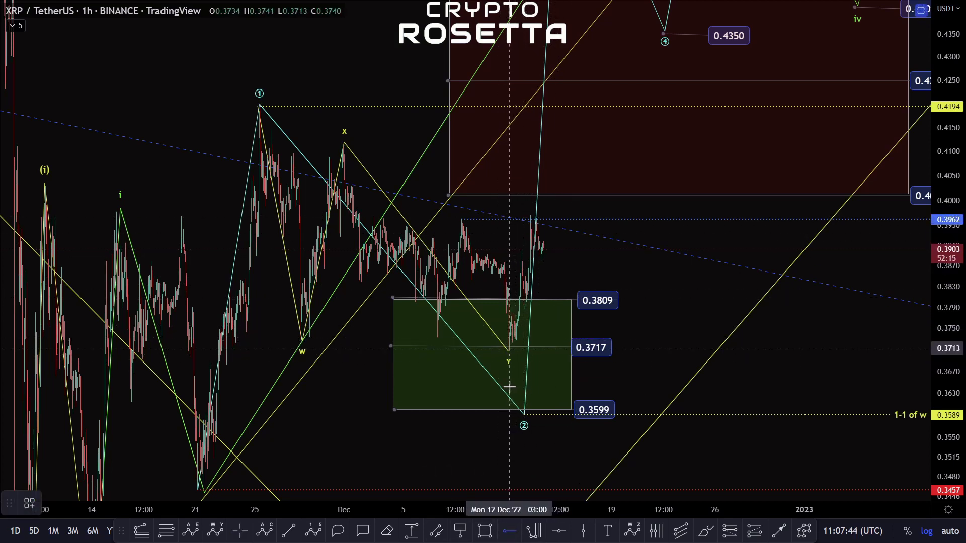
pyautogui.click(509, 351)
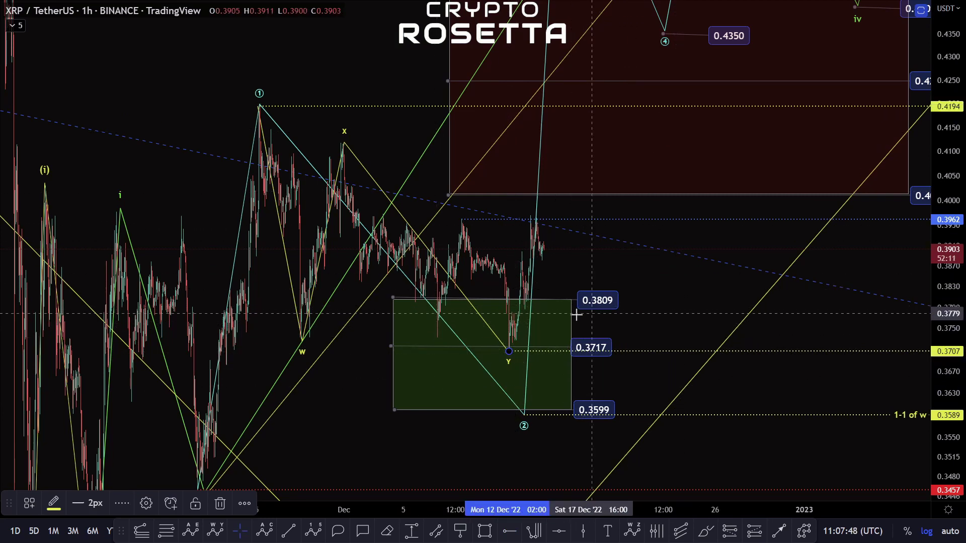
pyautogui.scroll(1, 562, 317)
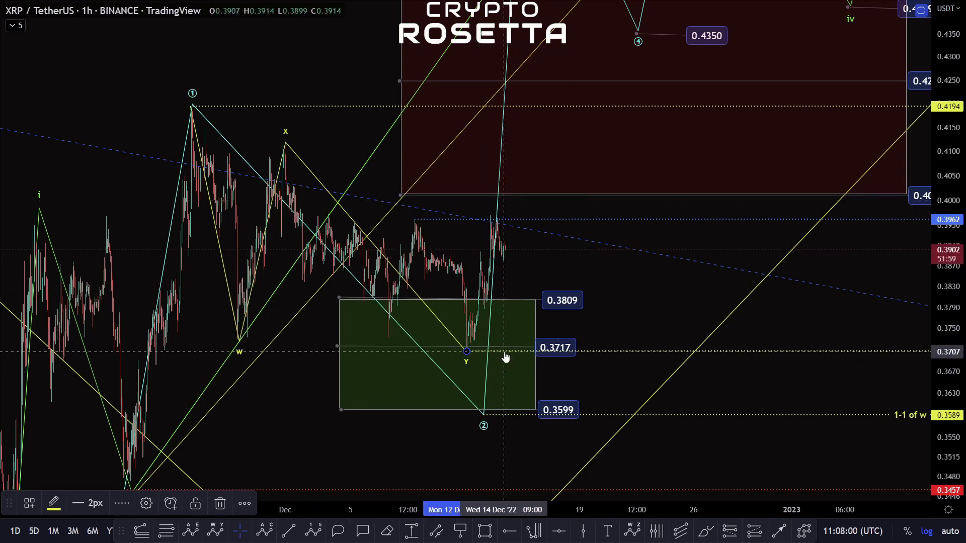
# Reshape the W-X-Y pattern with w at the 7 December low, x at about 0.4013 and y at about 0.3594.
pyautogui.moveTo(233, 338); pyautogui.dragTo(386, 337)
pyautogui.moveTo(285, 142); pyautogui.dragTo(507, 197)
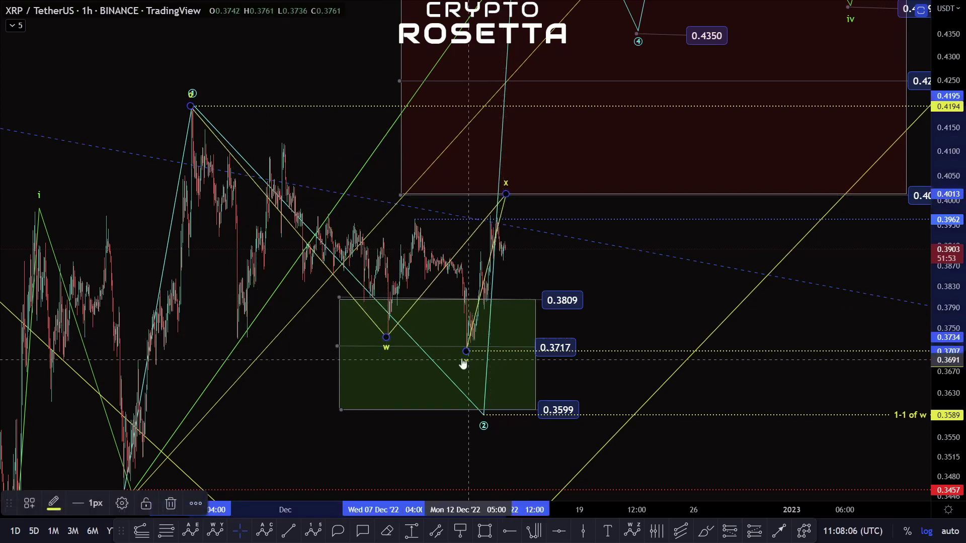
pyautogui.moveTo(467, 353); pyautogui.dragTo(626, 413)
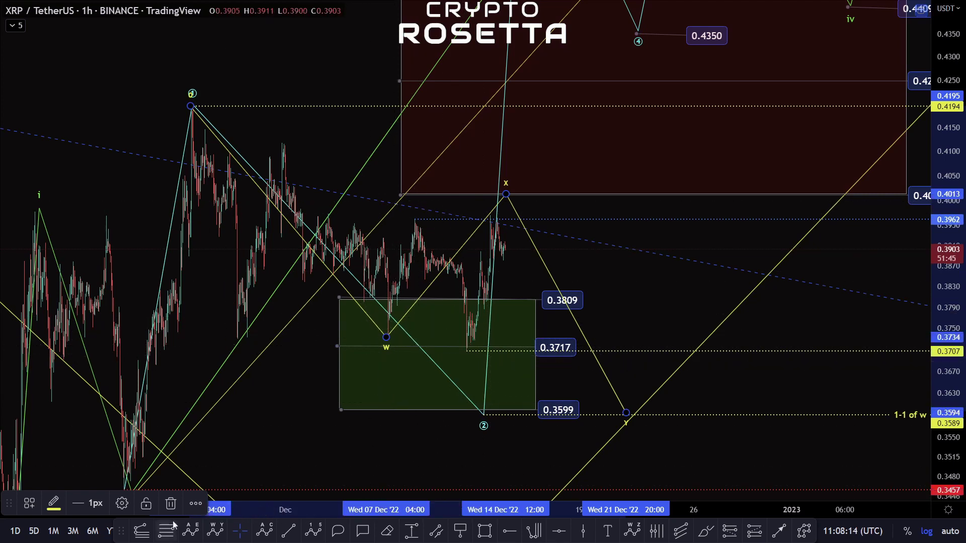
# Draw an A-B-C correction from the w low through about 0.3958, 0.3711 and 0.3997, and move the x point to 0.3997.
pyautogui.click(265, 530)
pyautogui.click(380, 338)
pyautogui.click(415, 221)
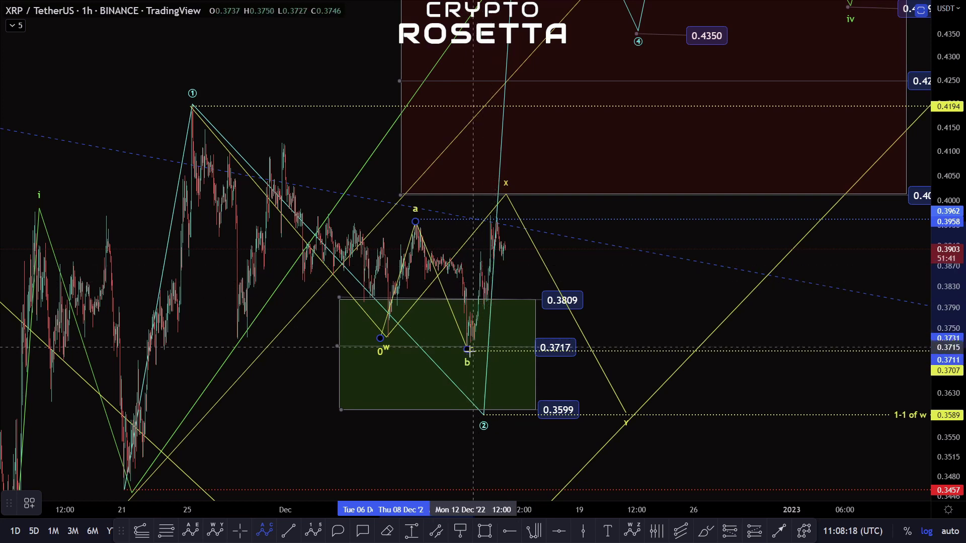
pyautogui.scroll(5, 441, 209)
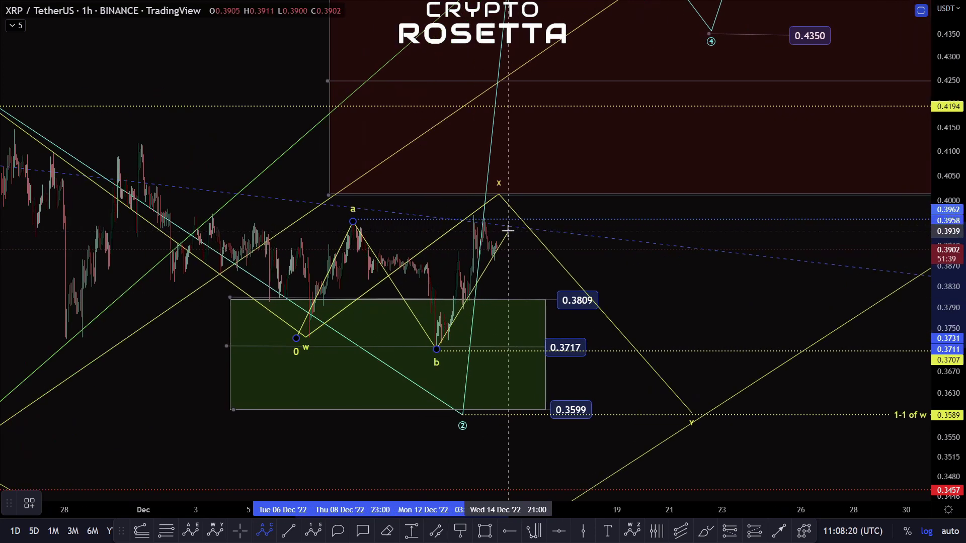
pyautogui.click(455, 205)
pyautogui.scroll(-3, 529, 207)
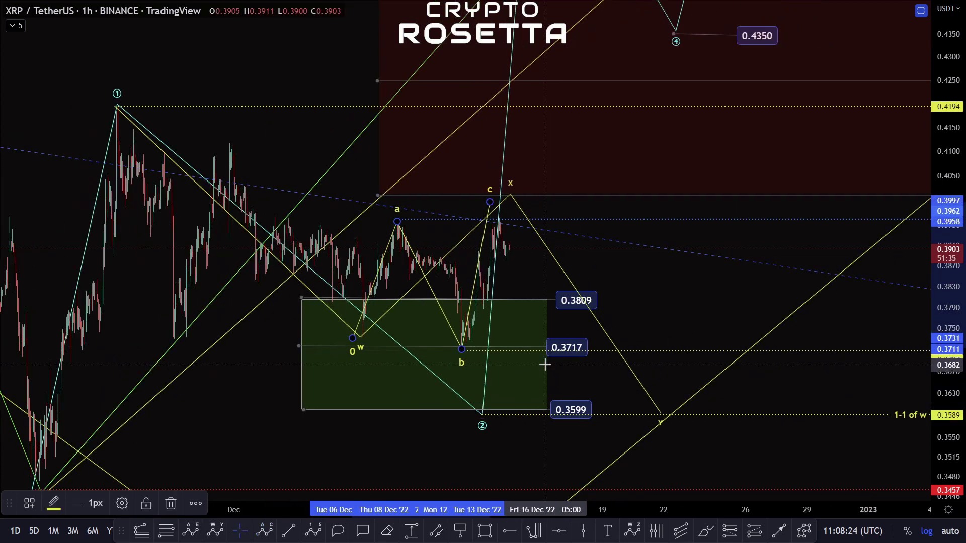
pyautogui.moveTo(511, 195); pyautogui.dragTo(504, 203)
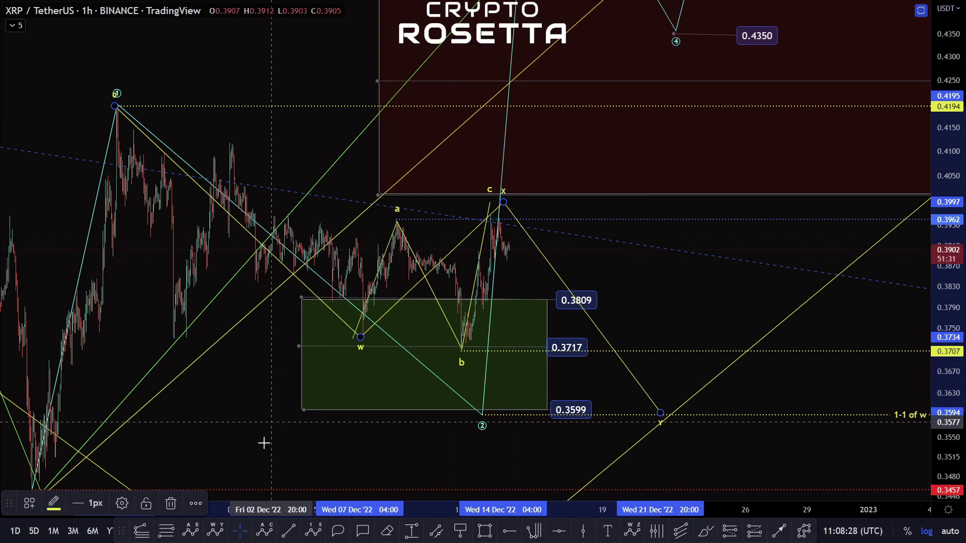
# Draw a trend-based Fibonacci extension from the wave 1 high to the w low and up to 0.3963.
pyautogui.click(149, 532)
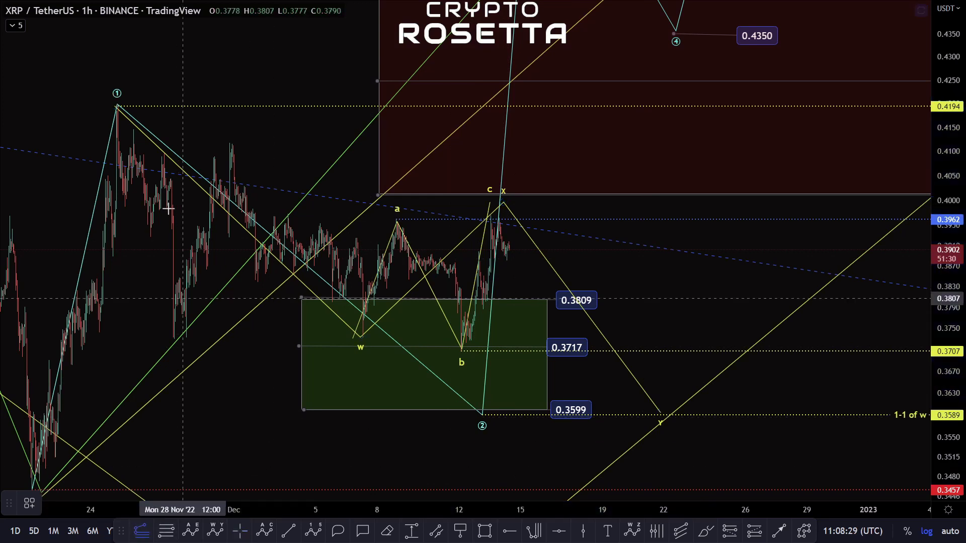
pyautogui.scroll(2, 117, 104)
pyautogui.click(117, 104)
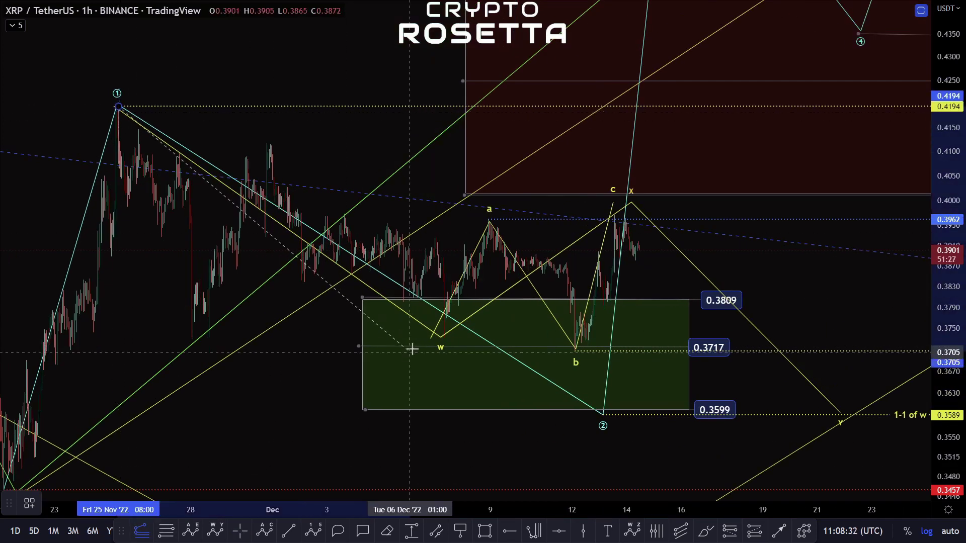
pyautogui.click(441, 340)
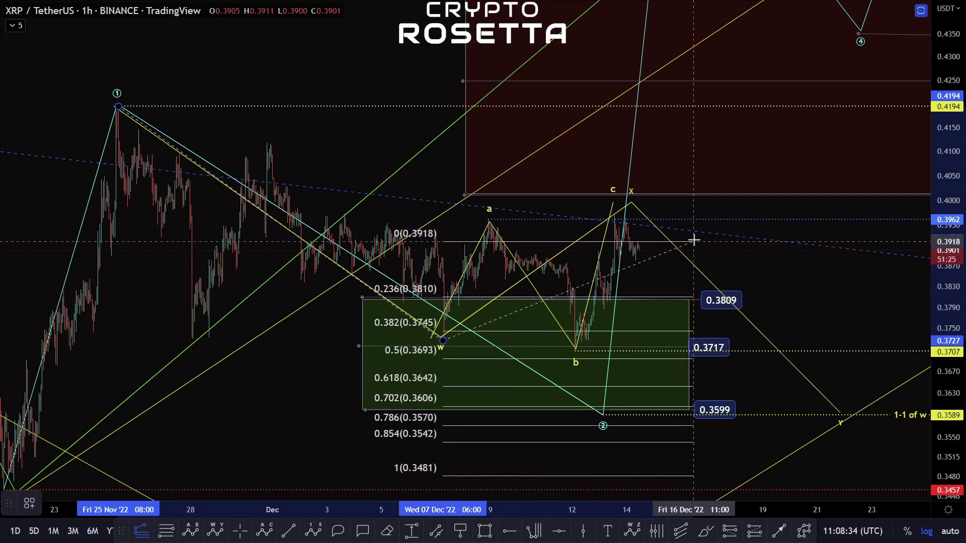
pyautogui.click(732, 219)
# Move the "1-1 of w" ray to 0.3520 at the Fibonacci 1 level and the pattern's Y point to about 0.3522.
pyautogui.moveTo(808, 278); pyautogui.dragTo(782, 241)
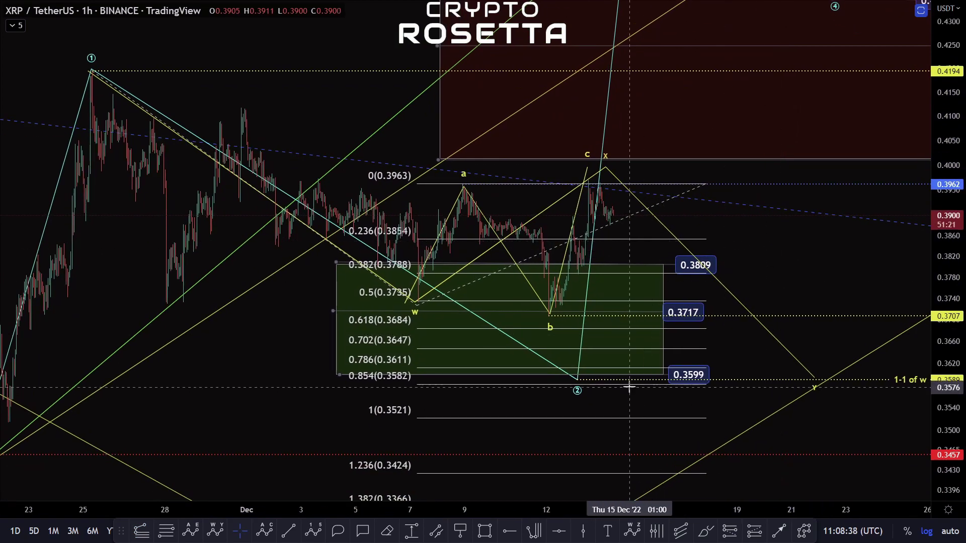
pyautogui.moveTo(751, 366); pyautogui.dragTo(731, 333)
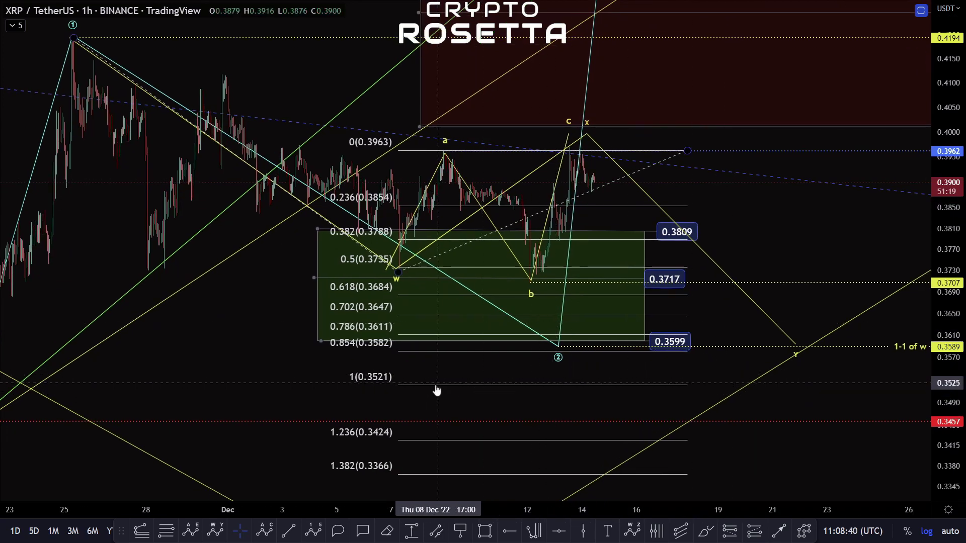
pyautogui.moveTo(558, 346); pyautogui.dragTo(570, 386)
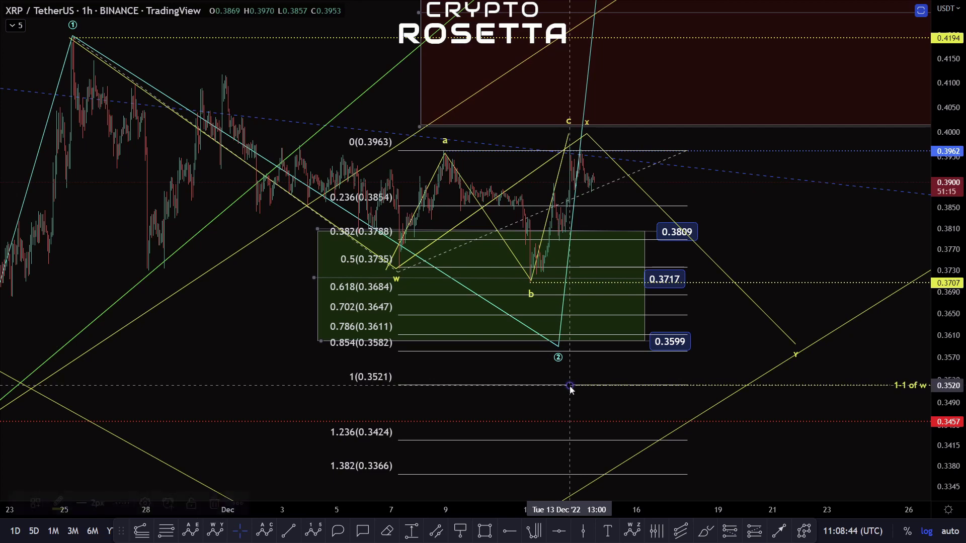
pyautogui.moveTo(753, 226); pyautogui.dragTo(723, 262)
pyautogui.moveTo(763, 384); pyautogui.dragTo(785, 420)
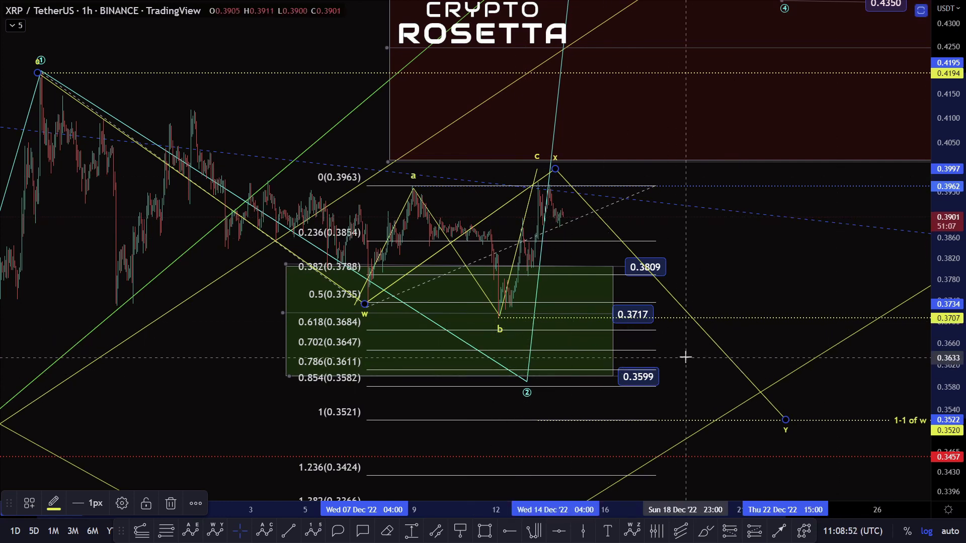
# Delete the Fibonacci extension and the yellow W-X-Y pattern.
pyautogui.click(626, 357)
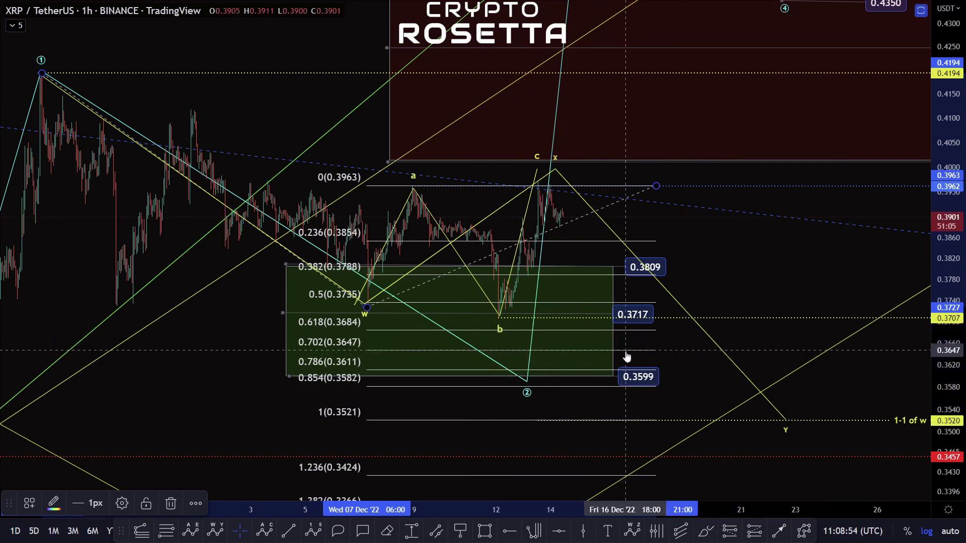
pyautogui.press('Delete')
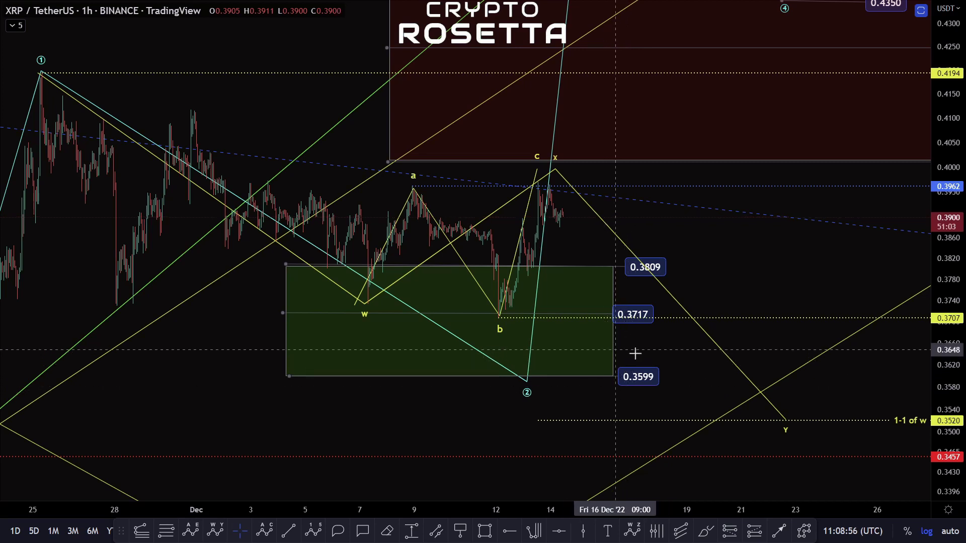
pyautogui.scroll(5, 637, 358)
pyautogui.moveTo(948, 358); pyautogui.dragTo(948, 227)
pyautogui.scroll(3, 584, 348)
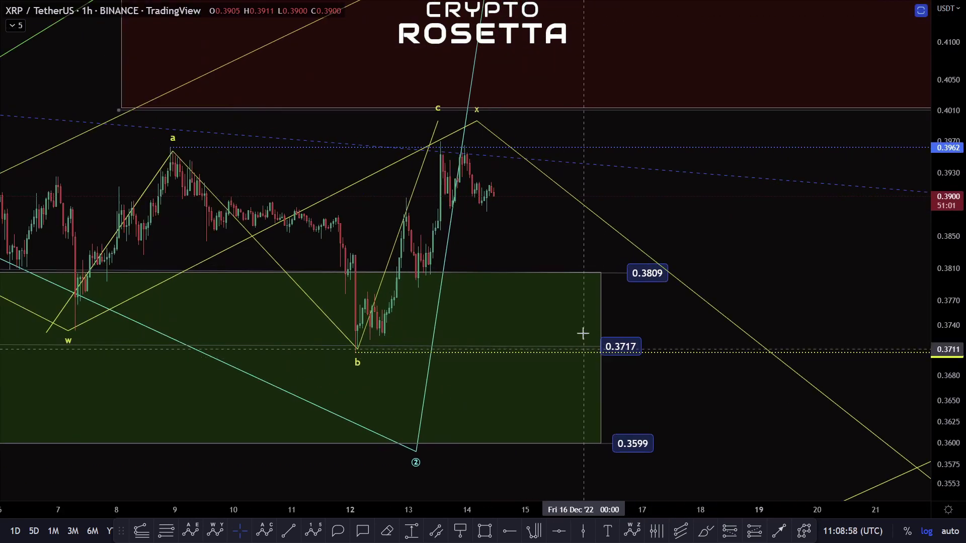
pyautogui.scroll(-5, 633, 233)
pyautogui.scroll(-1, 694, 224)
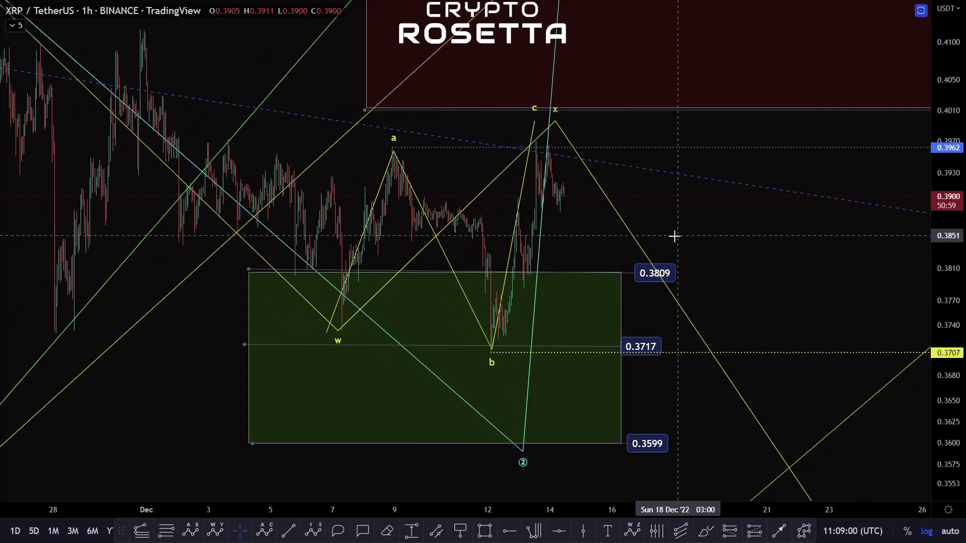
pyautogui.click(614, 211)
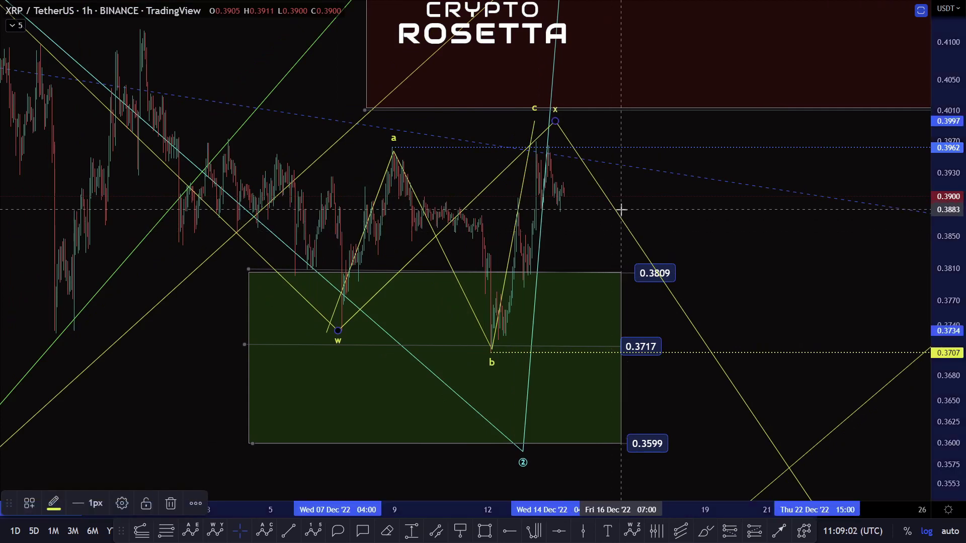
pyautogui.press('Delete')
# Draw a five-wave impulse from the b low at 0.3706 through 0.3783, 0.3723, 0.3969 and 0.3879 to about 0.3966.
pyautogui.moveTo(605, 225); pyautogui.dragTo(585, 261)
pyautogui.scroll(5, 522, 304)
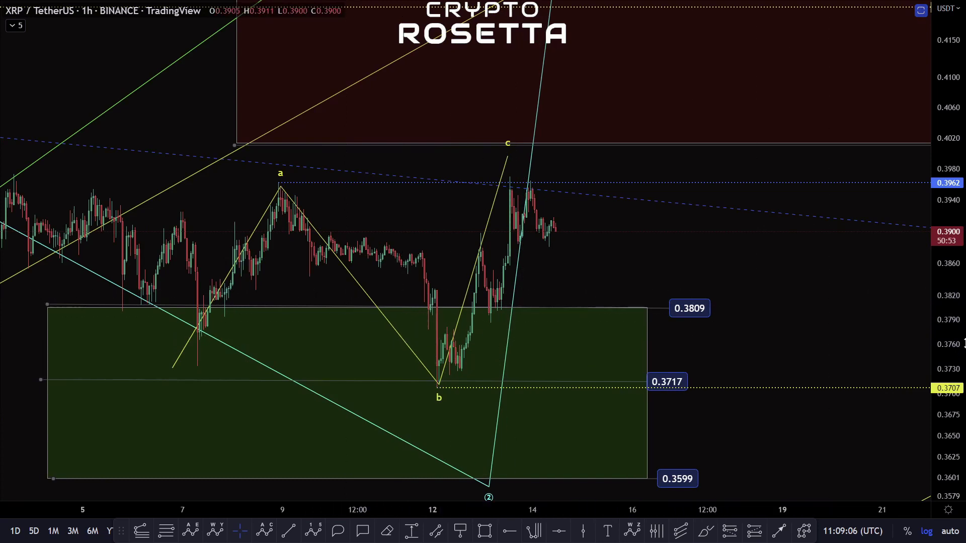
pyautogui.scroll(3, 478, 336)
pyautogui.moveTo(709, 250); pyautogui.dragTo(576, 222)
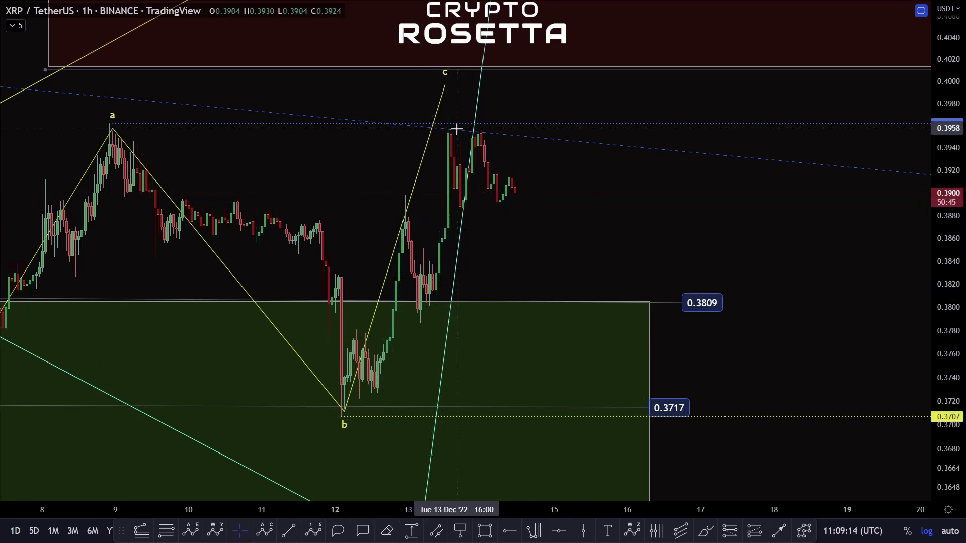
pyautogui.click(320, 530)
pyautogui.click(345, 417)
pyautogui.click(354, 327)
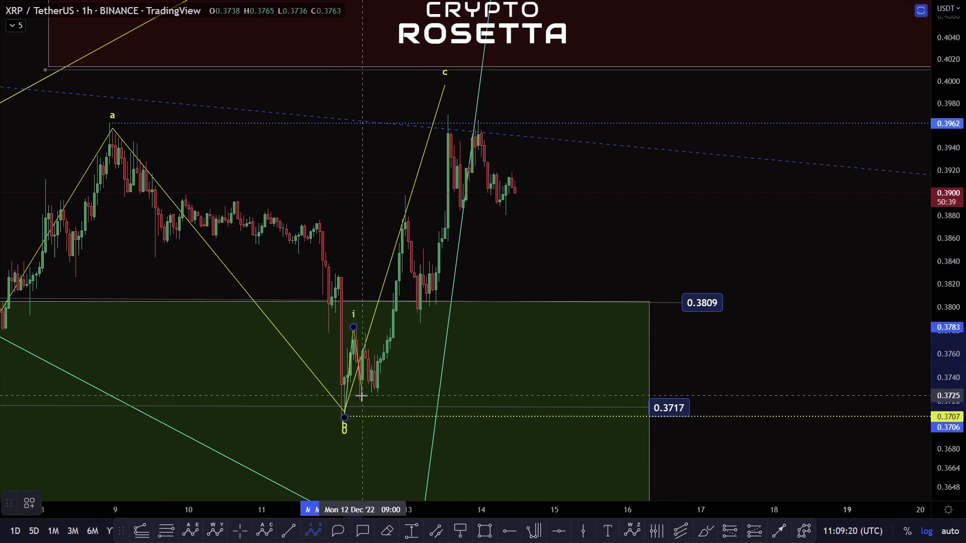
pyautogui.click(359, 398)
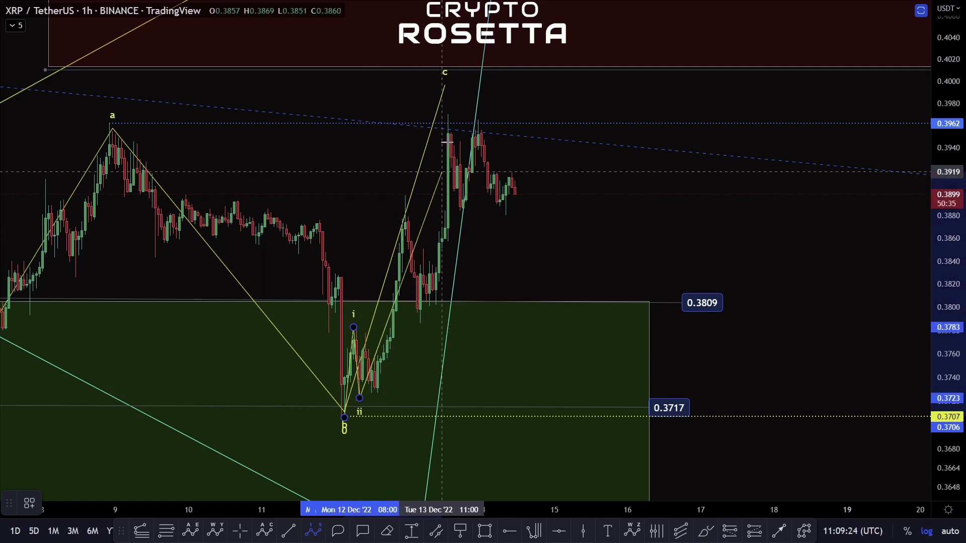
pyautogui.click(447, 115)
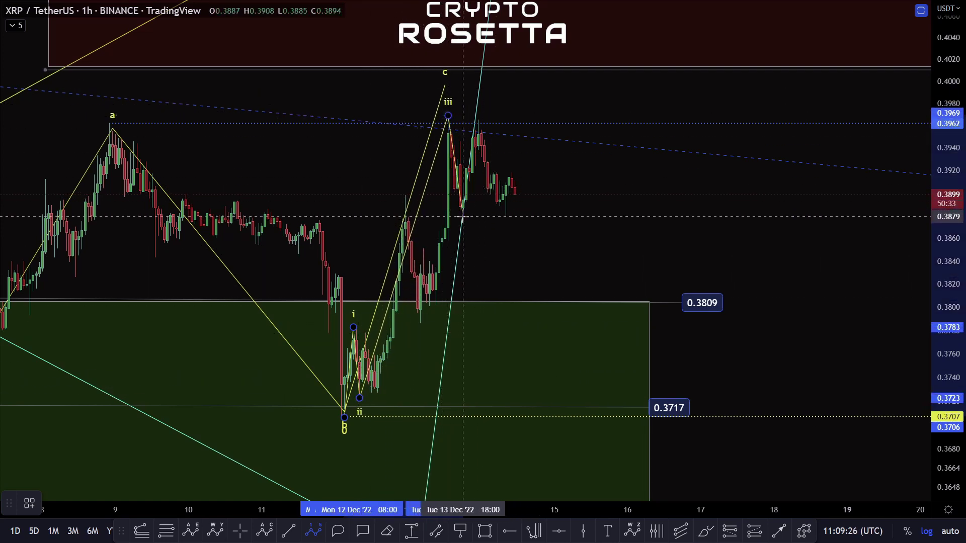
pyautogui.click(462, 217)
pyautogui.click(479, 118)
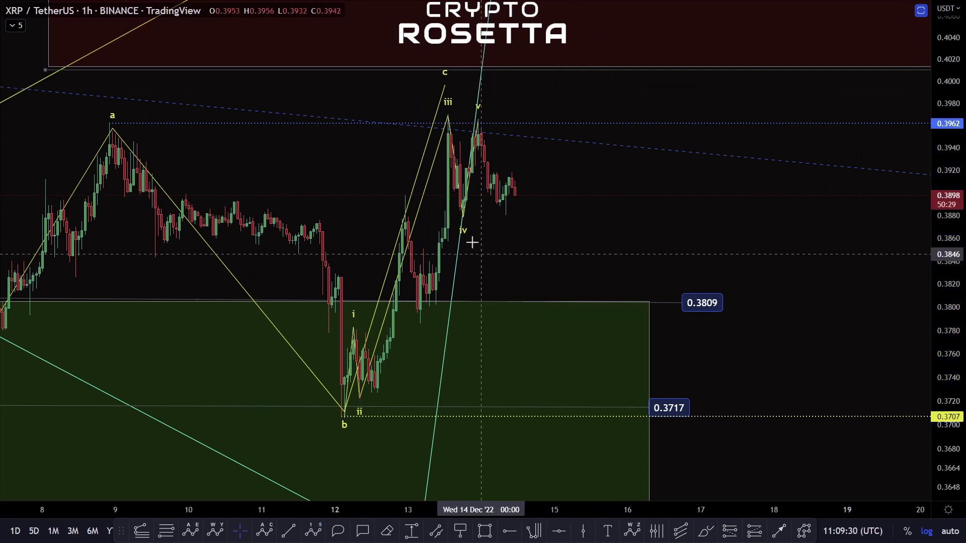
# Add a horizontal ray at the wave i high, at 0.3781.
pyautogui.moveTo(503, 229); pyautogui.dragTo(476, 253)
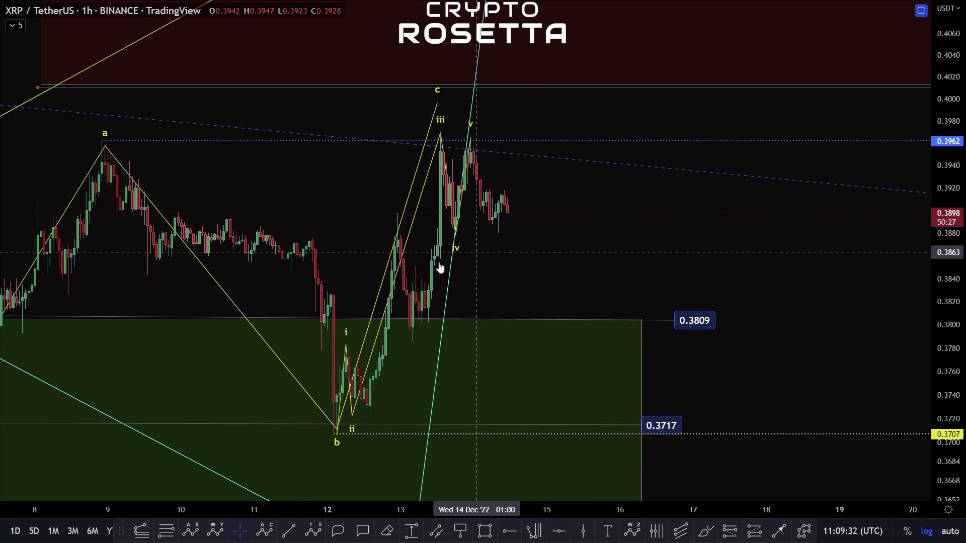
pyautogui.scroll(5, 475, 254)
pyautogui.moveTo(558, 240); pyautogui.dragTo(502, 246)
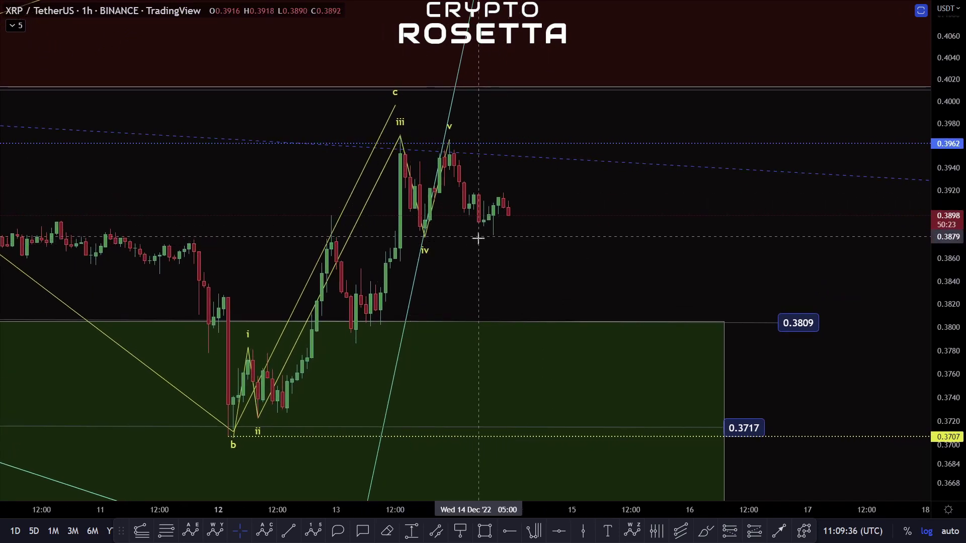
pyautogui.click(510, 534)
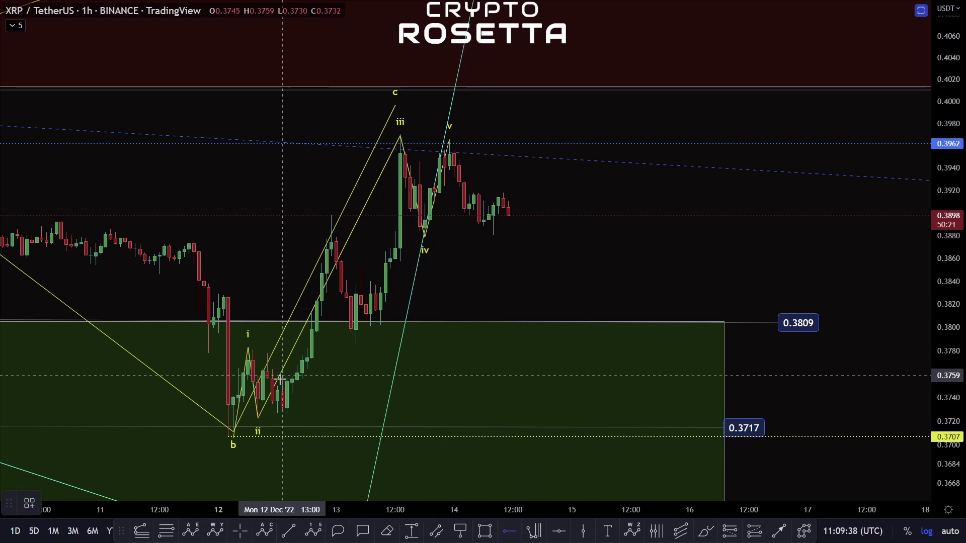
pyautogui.click(254, 350)
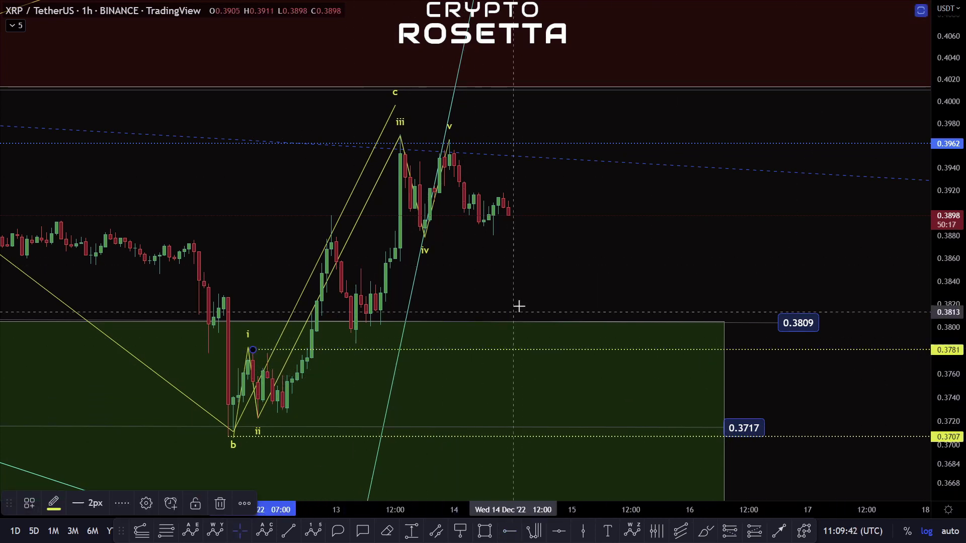
pyautogui.moveTo(521, 299); pyautogui.dragTo(510, 319)
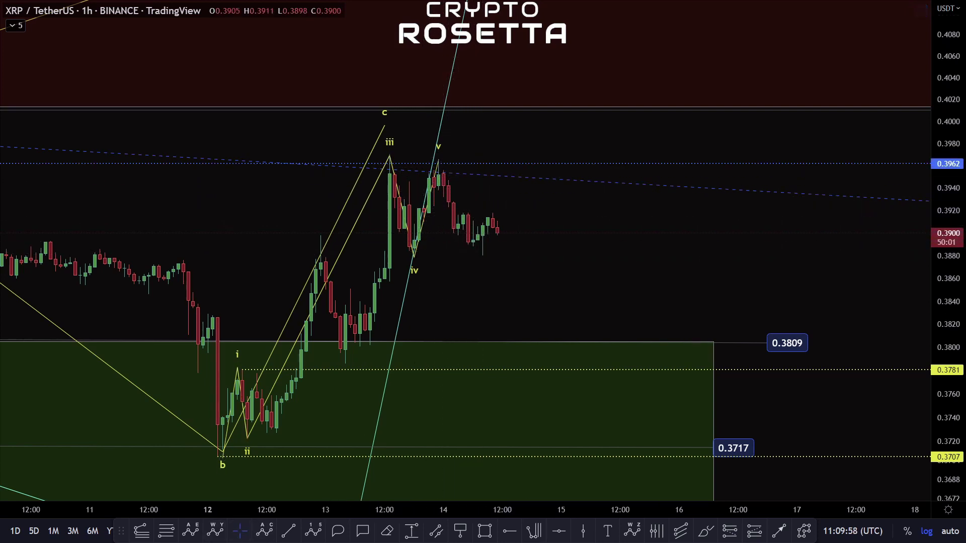
# Draw an A-B-C correction from the wave iii high at 0.3970 through 0.3878 and 0.3965 to the most recent swing low.
pyautogui.click(273, 532)
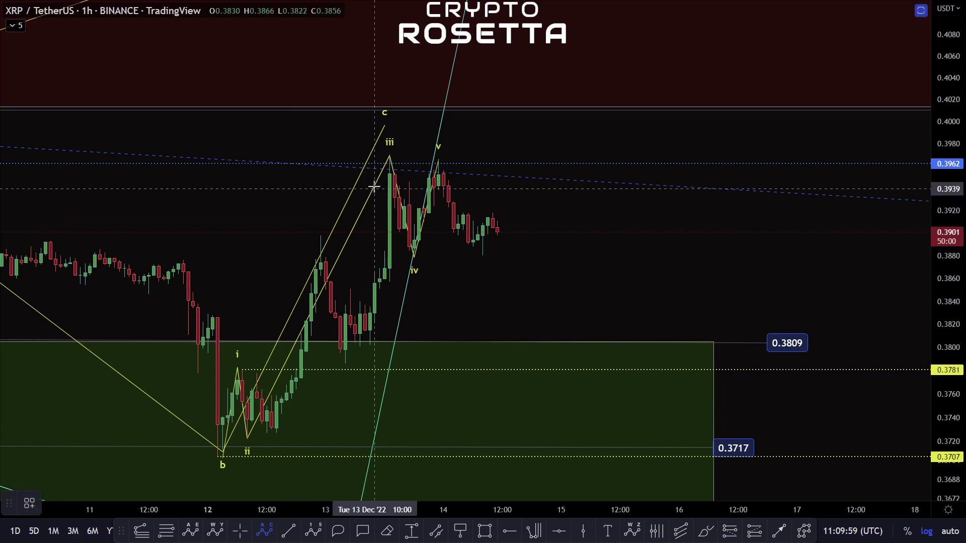
pyautogui.click(389, 155)
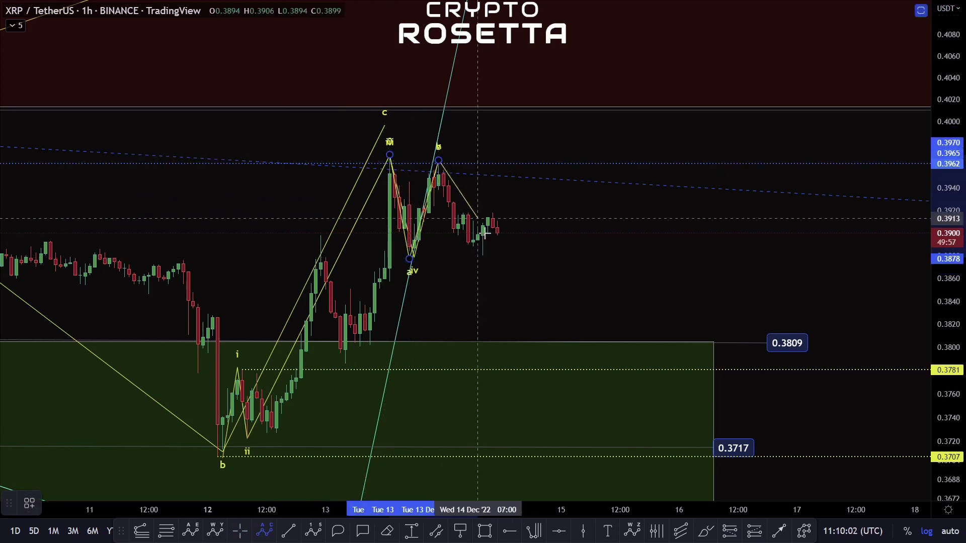
pyautogui.click(483, 252)
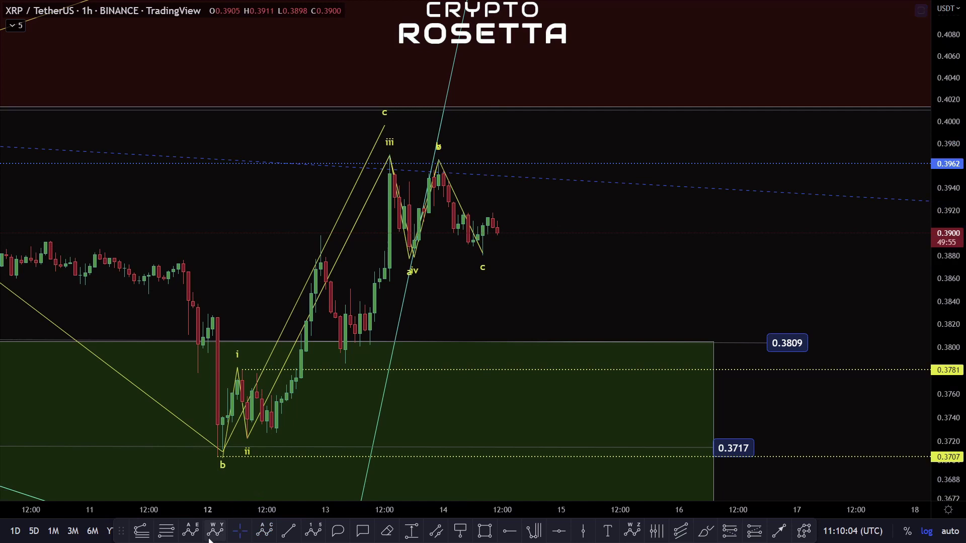
# Draw a Fibonacci retracement from the wave ii low at 0.3722 up to 0.3971, level with the wave iii high.
pyautogui.click(171, 532)
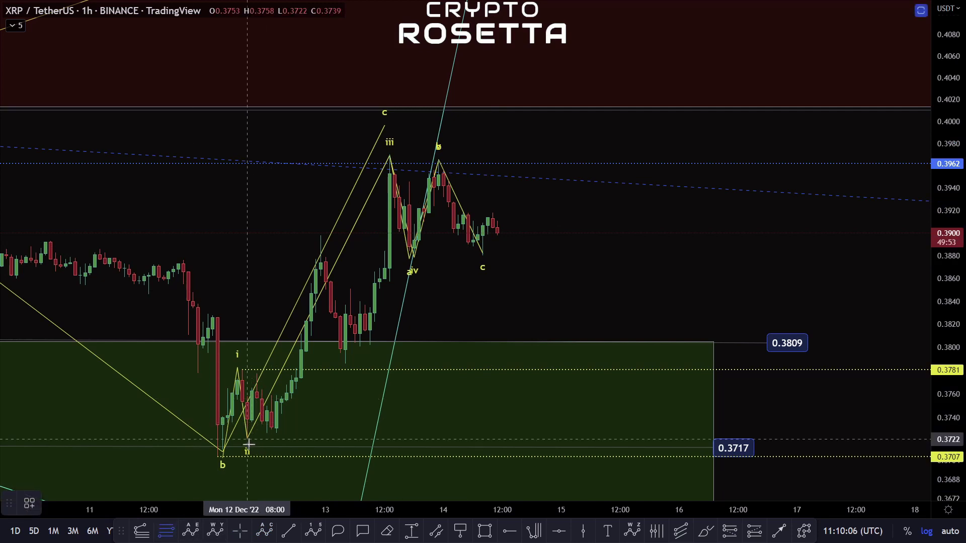
pyautogui.click(249, 444)
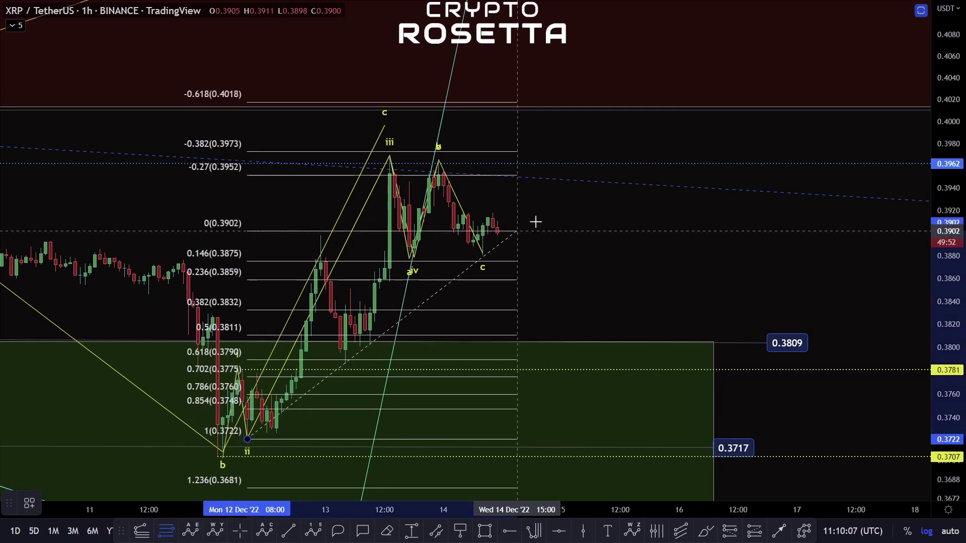
pyautogui.click(640, 154)
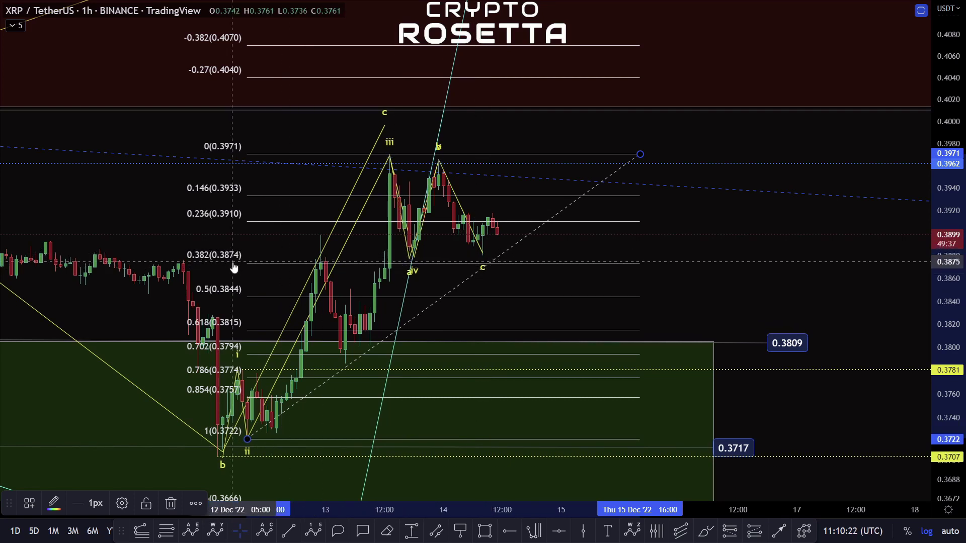
# Shift the Fibonacci retracement later in time so it starts at 12 Dec 18:00, keeping its 0.3722 and 0.3971 anchor prices.
pyautogui.scroll(-1, 403, 278)
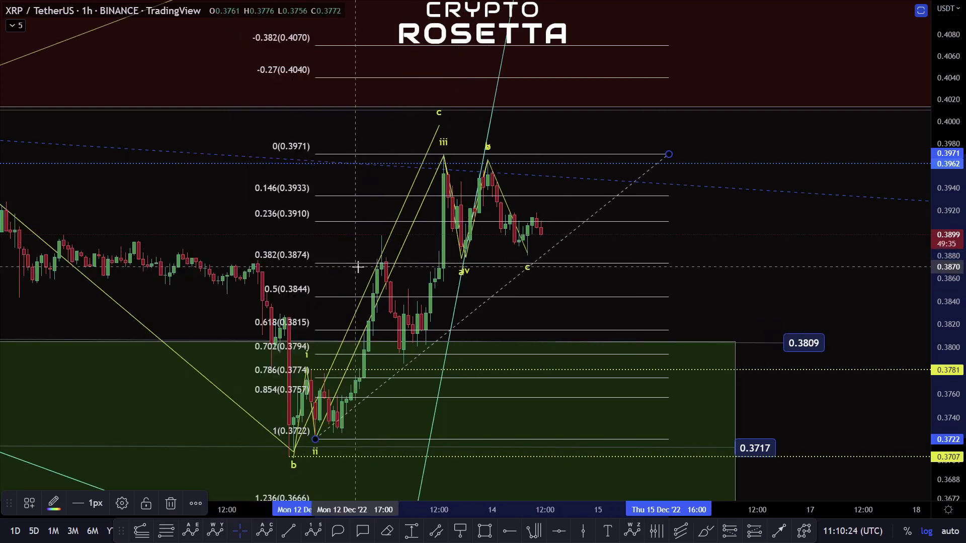
pyautogui.moveTo(369, 270); pyautogui.dragTo(431, 267)
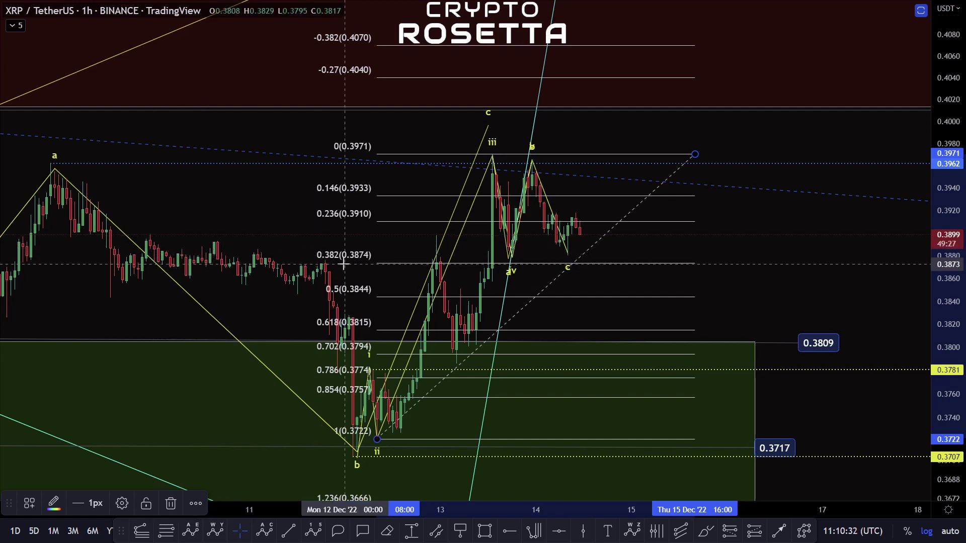
pyautogui.scroll(-5, 348, 261)
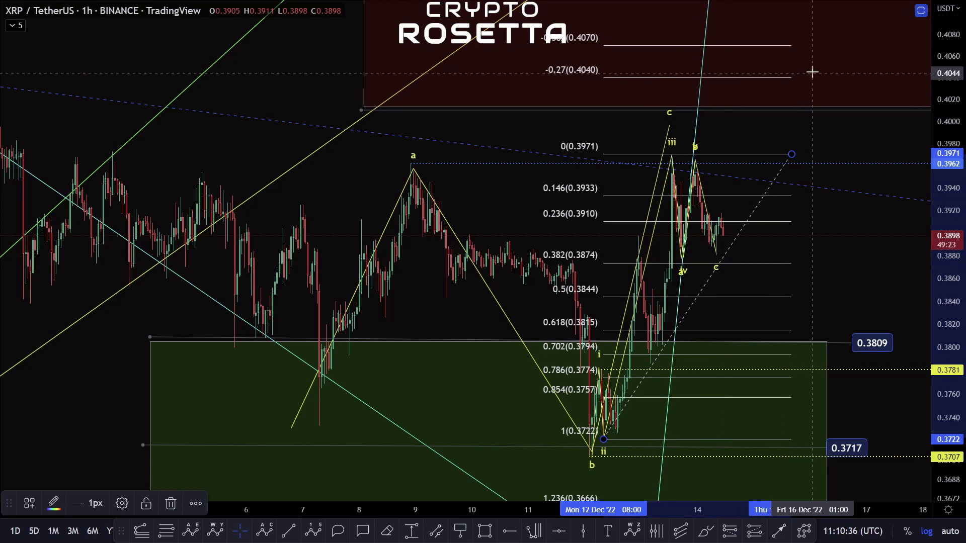
pyautogui.moveTo(830, 242); pyautogui.dragTo(691, 237)
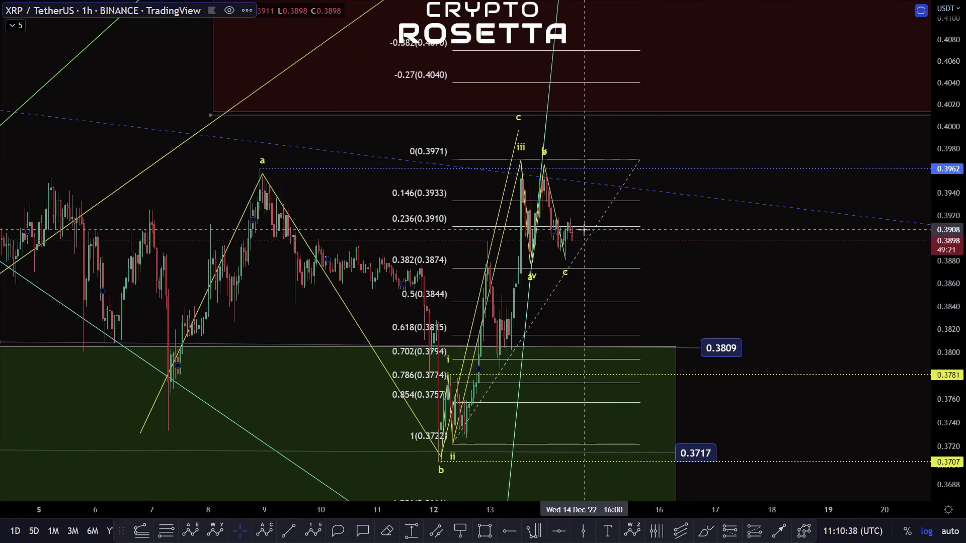
pyautogui.scroll(1, 587, 284)
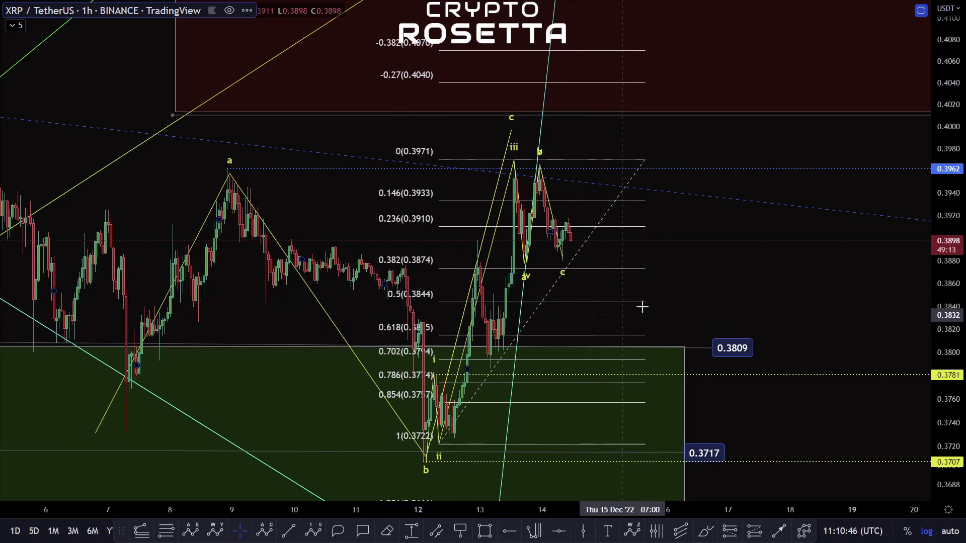
pyautogui.moveTo(765, 270); pyautogui.dragTo(730, 262)
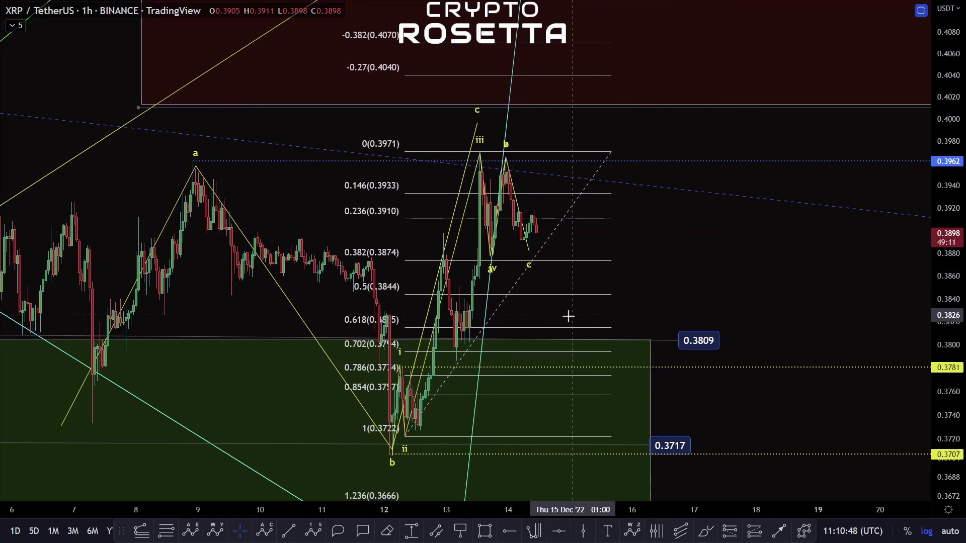
pyautogui.keyDown('shift'); pyautogui.click(549, 328); pyautogui.keyUp('shift')
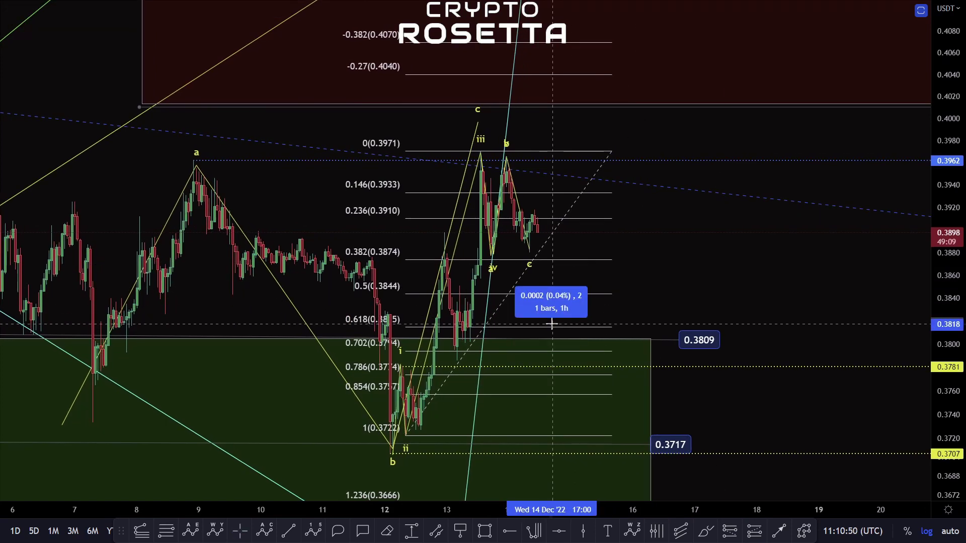
pyautogui.click(552, 323)
pyautogui.keyDown('shift'); pyautogui.click(546, 327); pyautogui.keyUp('shift')
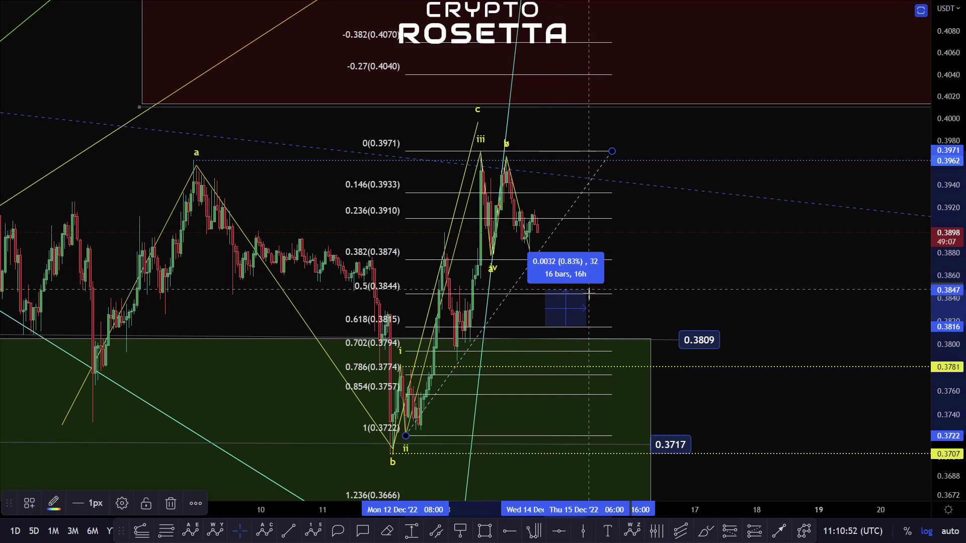
pyautogui.click(596, 322)
pyautogui.click(594, 327)
pyautogui.moveTo(589, 327); pyautogui.dragTo(614, 326)
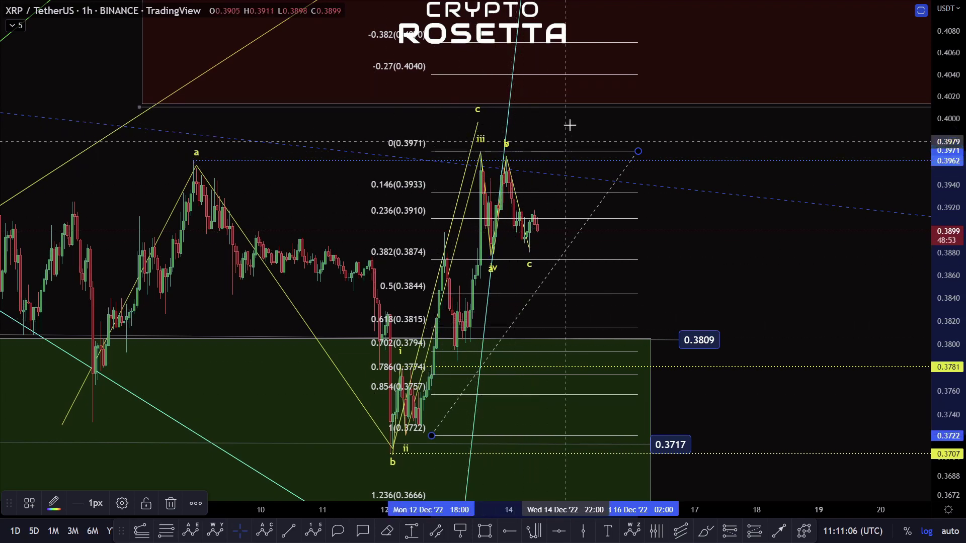
# Move the impulse's wave iv point to 0.3874 at the 0.382 retracement level and its wave v point to 0.3996.
pyautogui.moveTo(643, 215); pyautogui.dragTo(611, 236)
pyautogui.scroll(10, 494, 263)
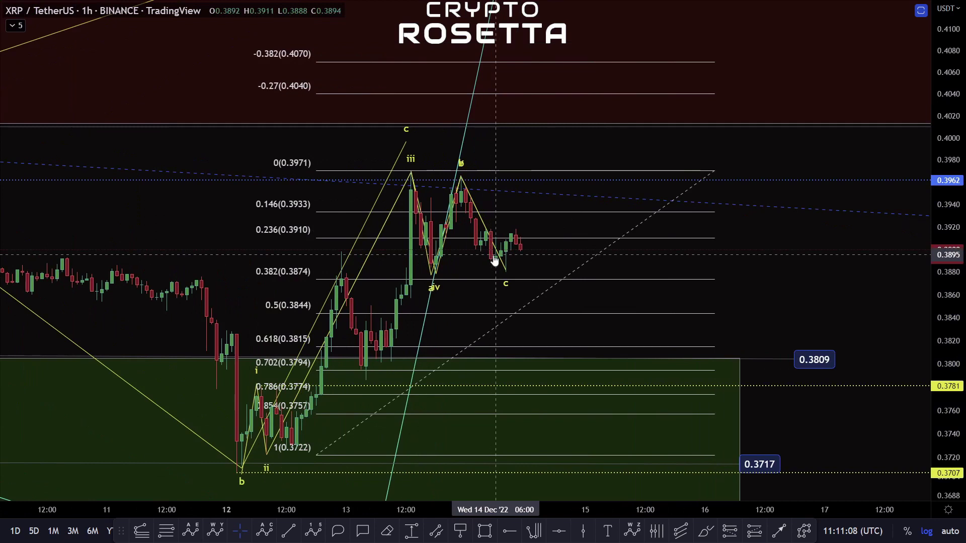
pyautogui.moveTo(947, 320); pyautogui.dragTo(946, 236)
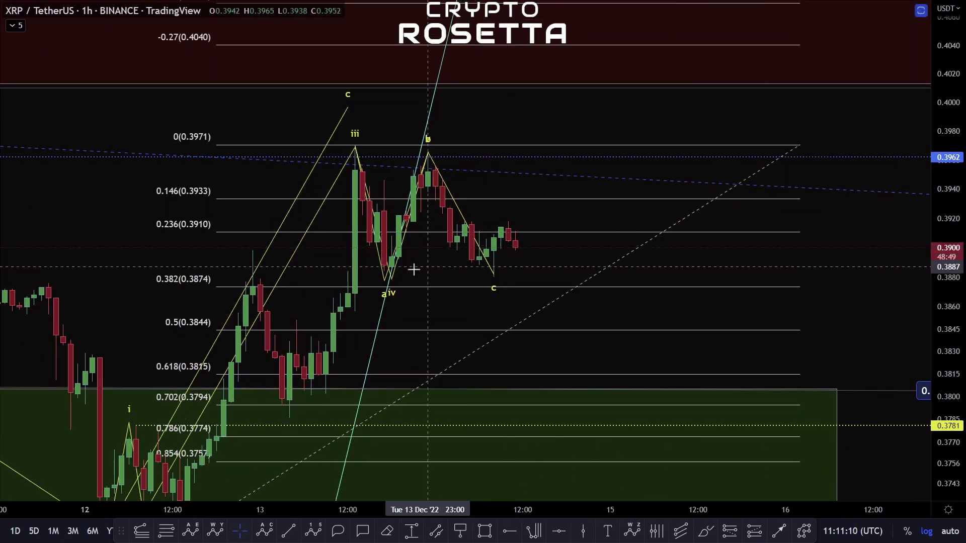
pyautogui.moveTo(392, 279); pyautogui.dragTo(431, 287)
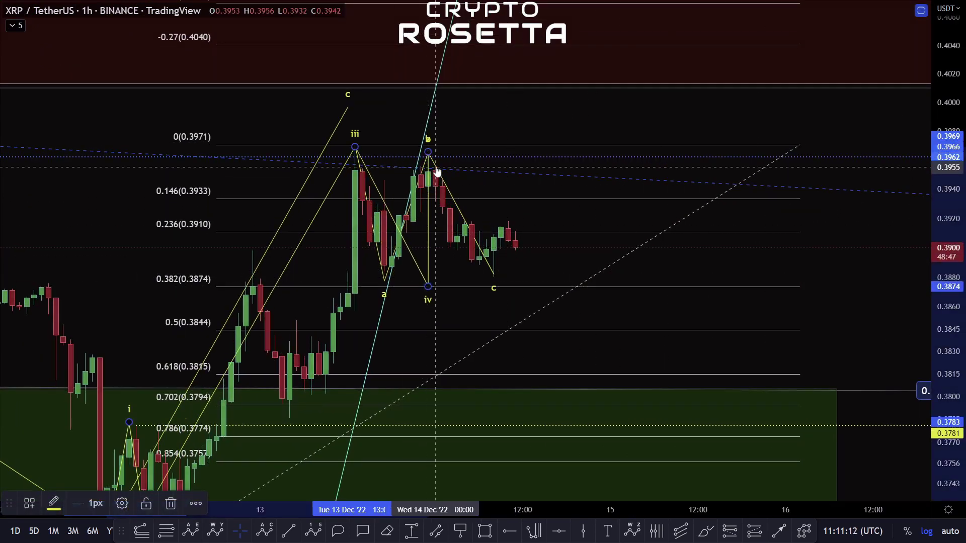
pyautogui.moveTo(428, 151); pyautogui.dragTo(544, 109)
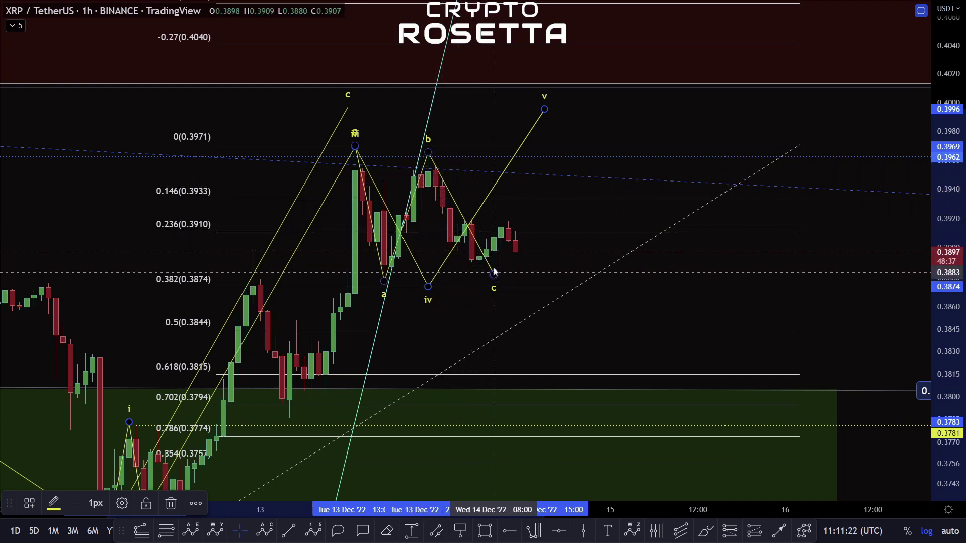
pyautogui.doubleClick(562, 259)
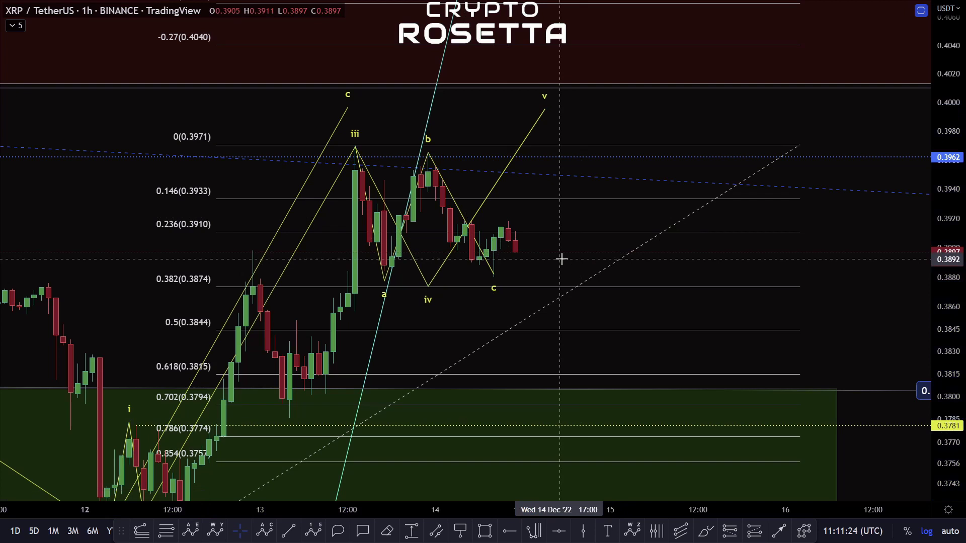
pyautogui.doubleClick(559, 198)
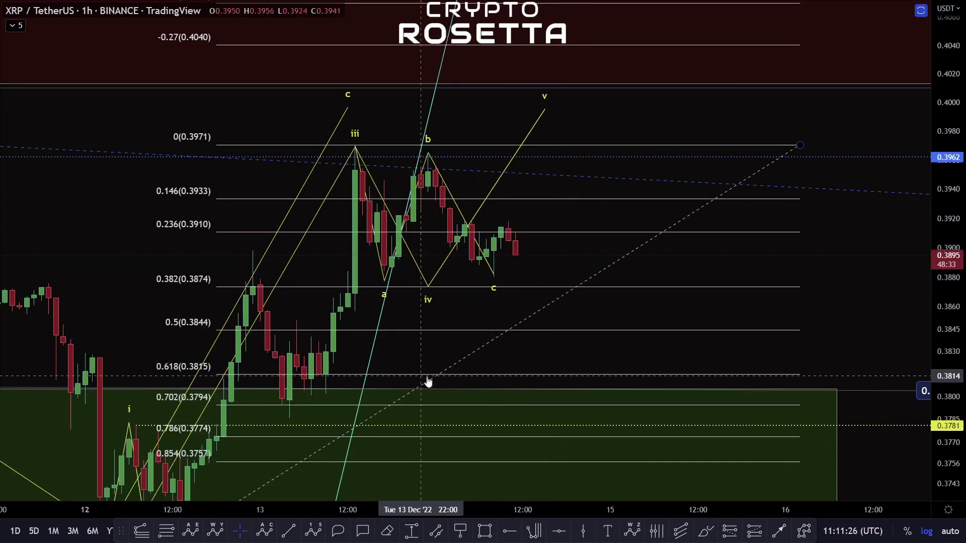
# Draw a Fibonacci retracement from the c low at 0.3880 to 0.3918 to check downside extensions, and delete it.
pyautogui.click(164, 532)
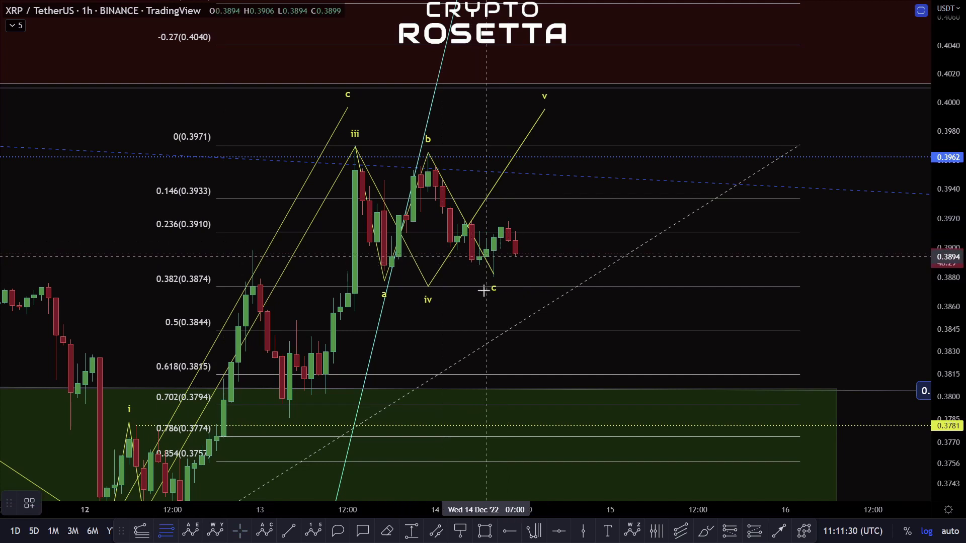
pyautogui.click(492, 292)
pyautogui.click(668, 221)
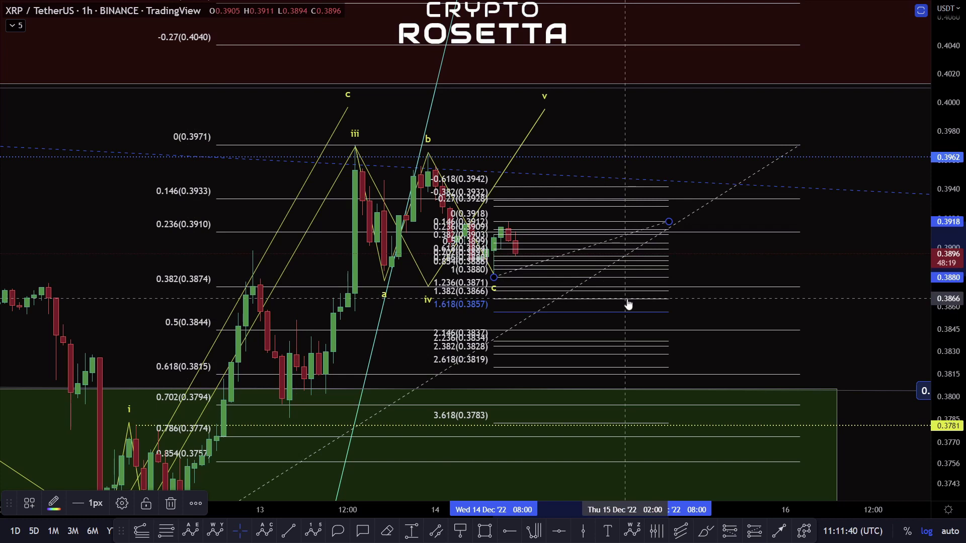
pyautogui.press('Delete')
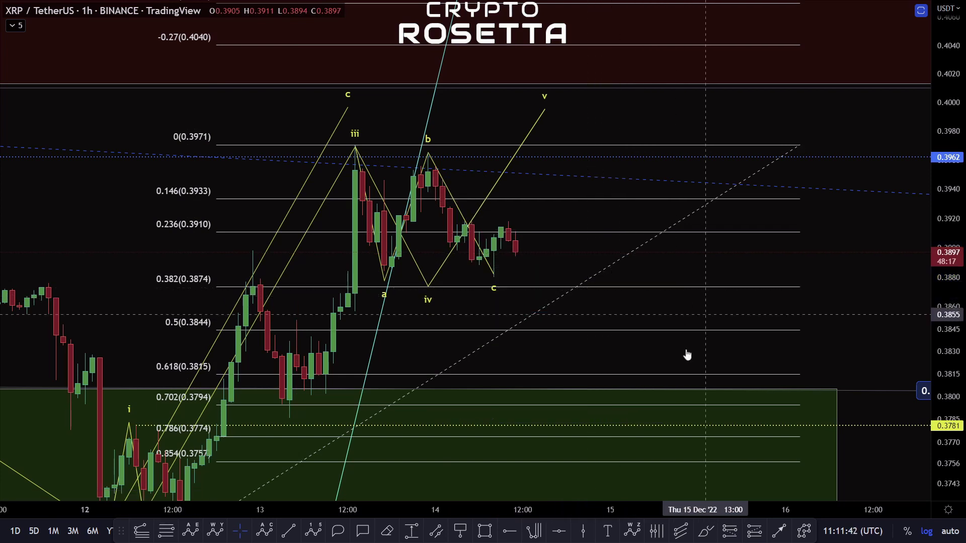
# Draw a Fibonacci retracement from the wave iii high at 0.3970 to wave iv at 0.3874, and raise the wave v point to about 0.4015.
pyautogui.moveTo(830, 269); pyautogui.dragTo(818, 289)
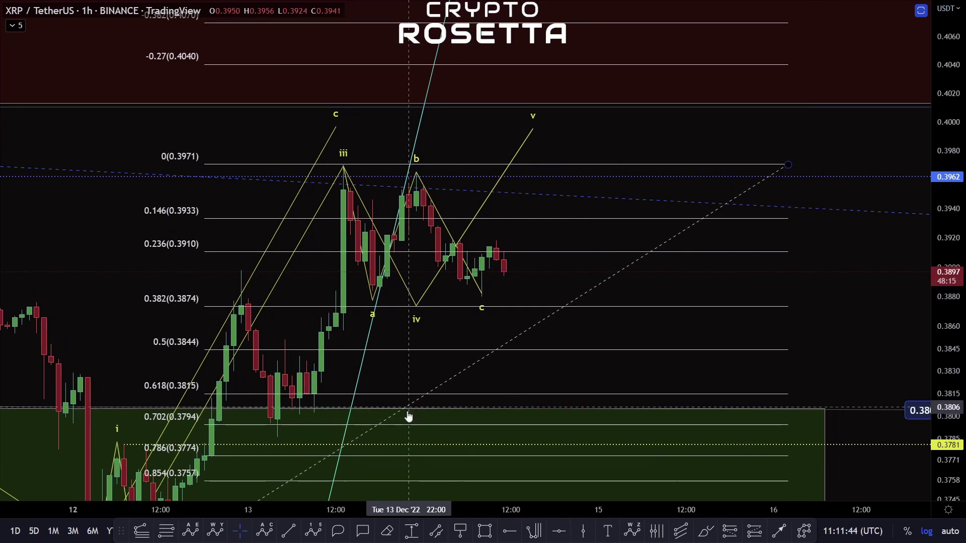
pyautogui.click(166, 531)
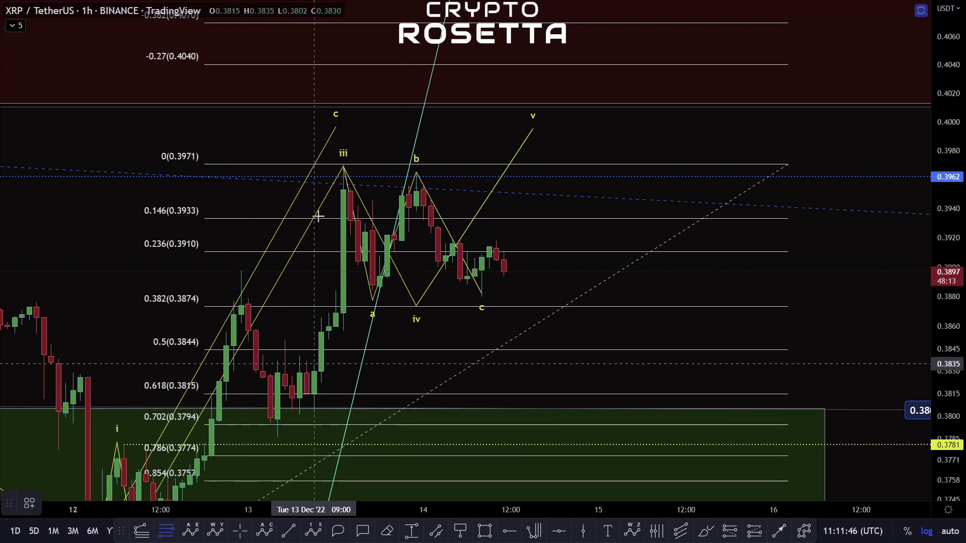
pyautogui.click(343, 165)
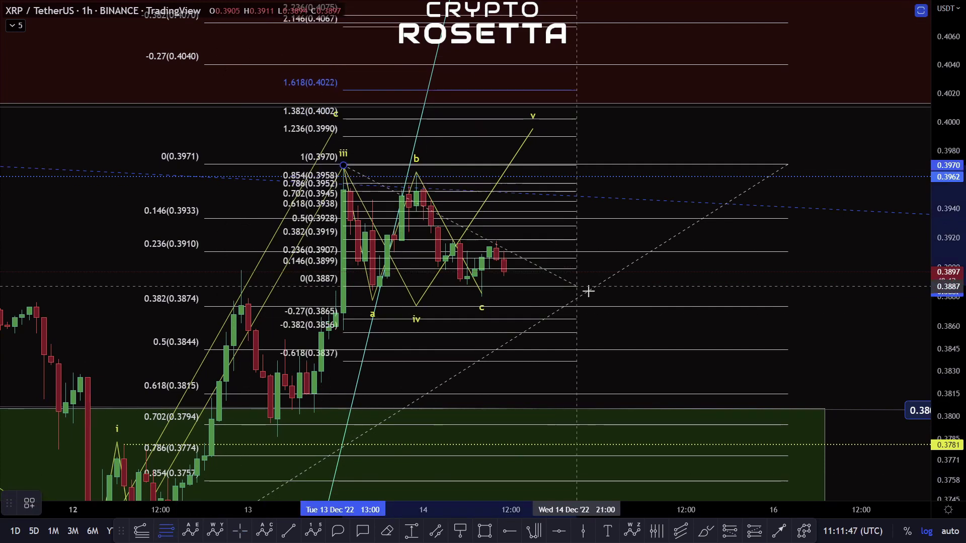
pyautogui.click(620, 305)
pyautogui.click(533, 129)
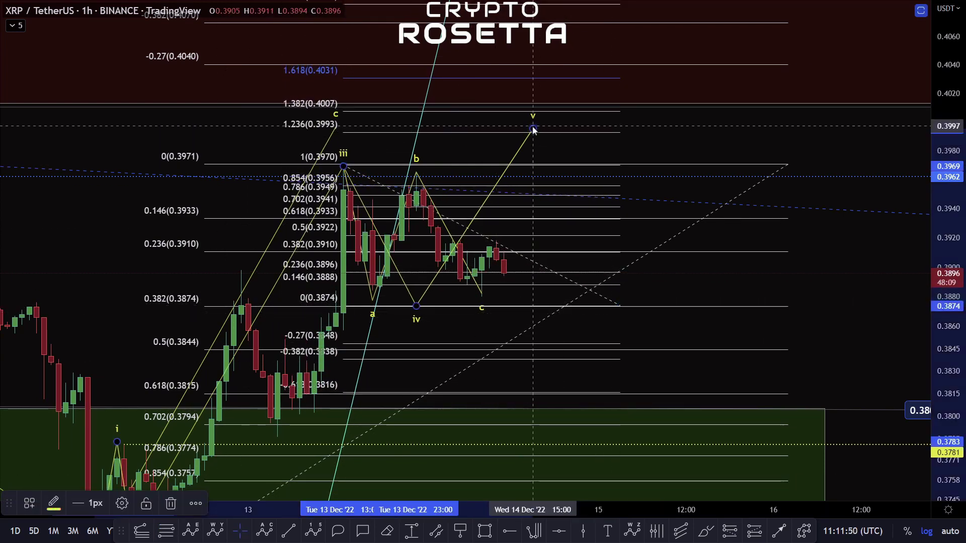
pyautogui.moveTo(533, 126); pyautogui.dragTo(533, 100)
# Mark the wave v target zone with a rectangle from 0.3993 to 0.4031, and delete the wave iii to iv retracement.
pyautogui.click(484, 532)
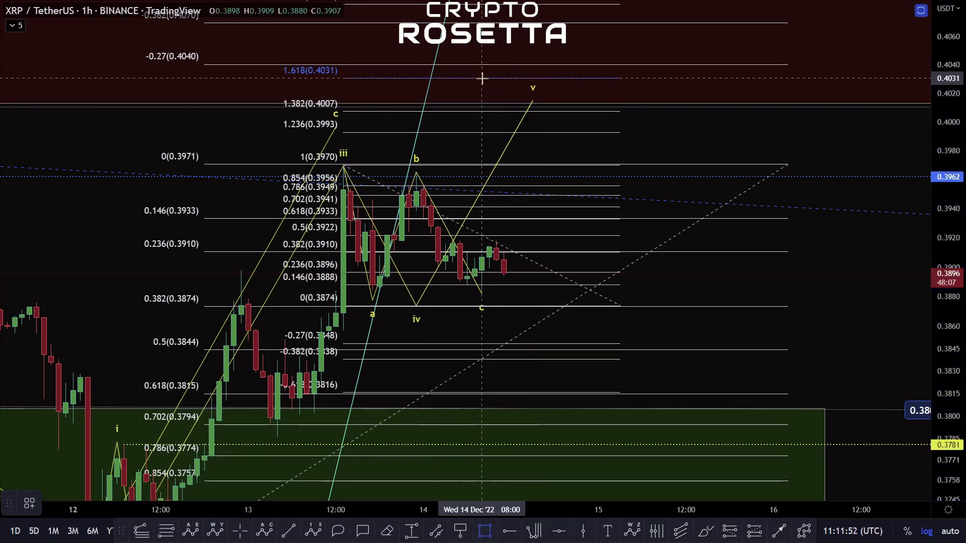
pyautogui.moveTo(481, 80); pyautogui.dragTo(598, 132)
pyautogui.moveTo(540, 79); pyautogui.dragTo(543, 78)
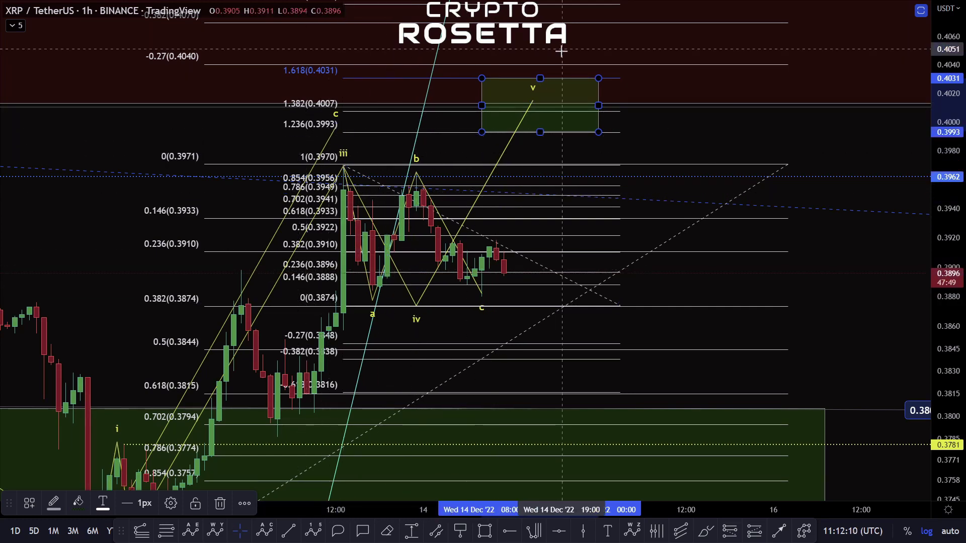
pyautogui.click(535, 212)
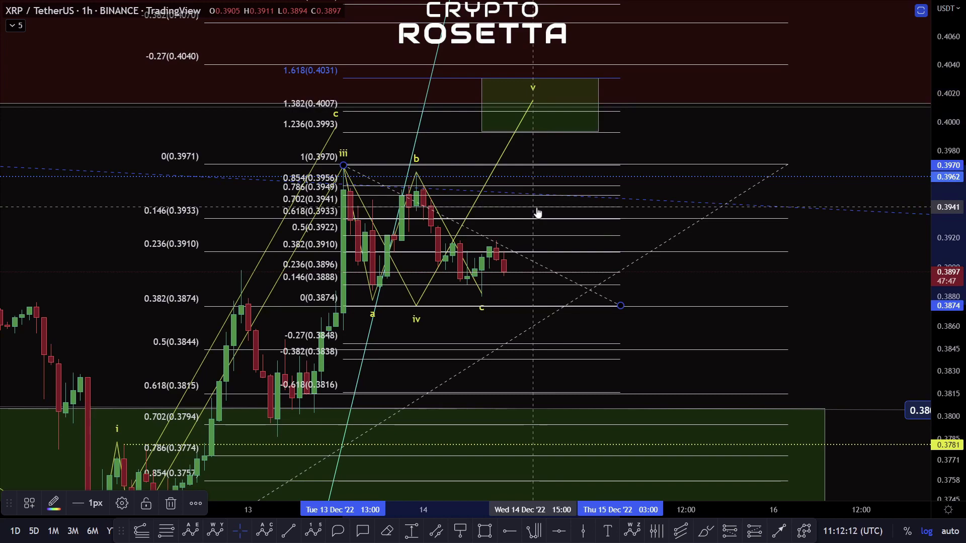
pyautogui.press('Delete')
# Examine the wider wave structure from the circled wave 1 high down to the green support zone and circled wave 2.
pyautogui.scroll(-5, 594, 278)
pyautogui.scroll(-6, 541, 290)
pyautogui.moveTo(453, 253); pyautogui.dragTo(447, 95)
pyautogui.moveTo(948, 156); pyautogui.dragTo(948, 322)
pyautogui.scroll(-5, 461, 356)
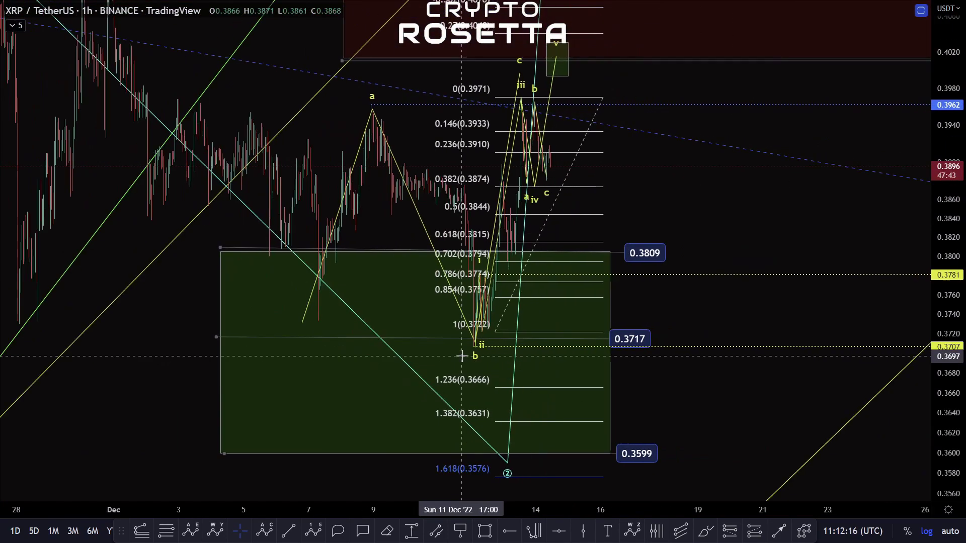
pyautogui.moveTo(175, 310); pyautogui.dragTo(414, 338)
pyautogui.moveTo(946, 131); pyautogui.dragTo(942, 332)
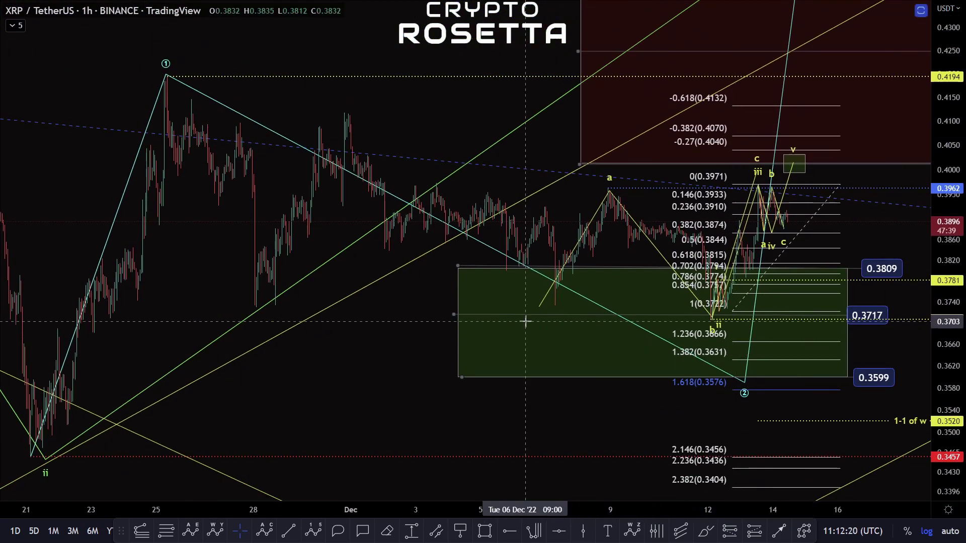
pyautogui.moveTo(366, 312); pyautogui.dragTo(276, 323)
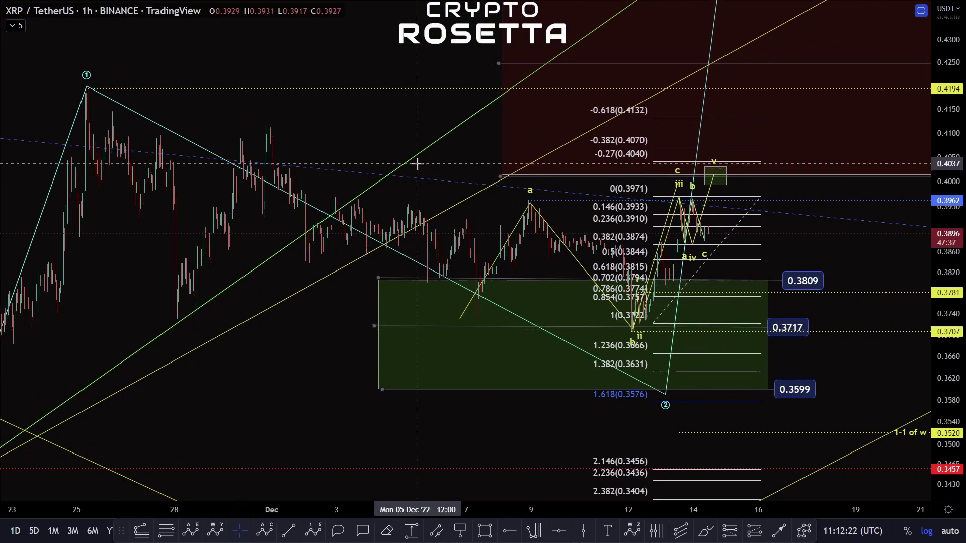
# Delete the Fibonacci retracement anchored at 0.3722 and 0.3971.
pyautogui.click(605, 300)
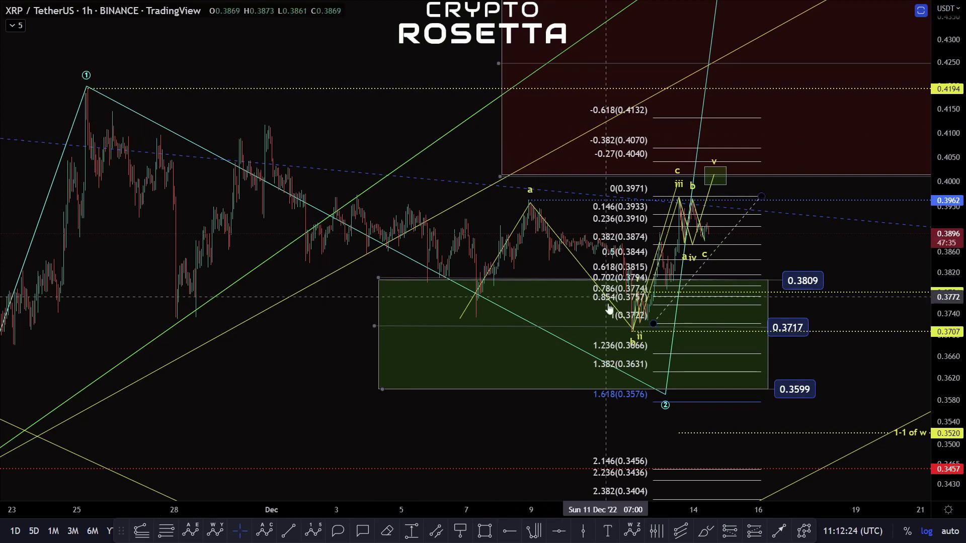
pyautogui.moveTo(652, 250); pyautogui.dragTo(650, 251)
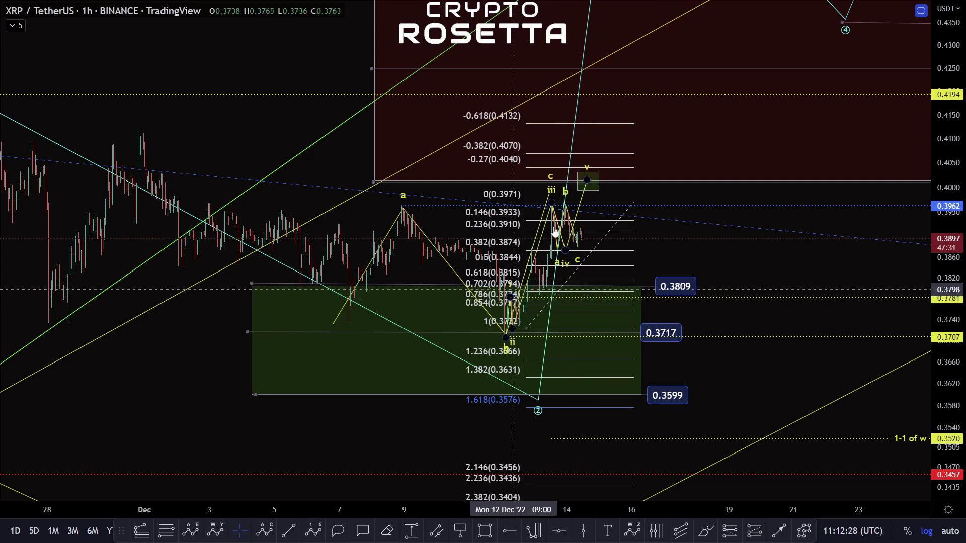
pyautogui.click(572, 311)
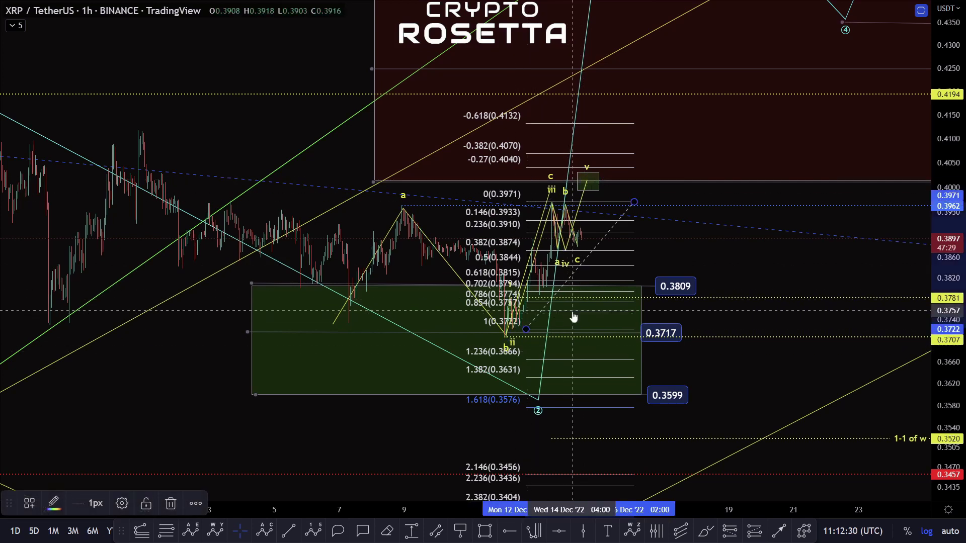
pyautogui.press('Delete')
# Add price labels at the upper and lower edges of the wave v target zone, 0.4031 and 0.3993.
pyautogui.scroll(-1, 457, 247)
pyautogui.scroll(-3, 456, 247)
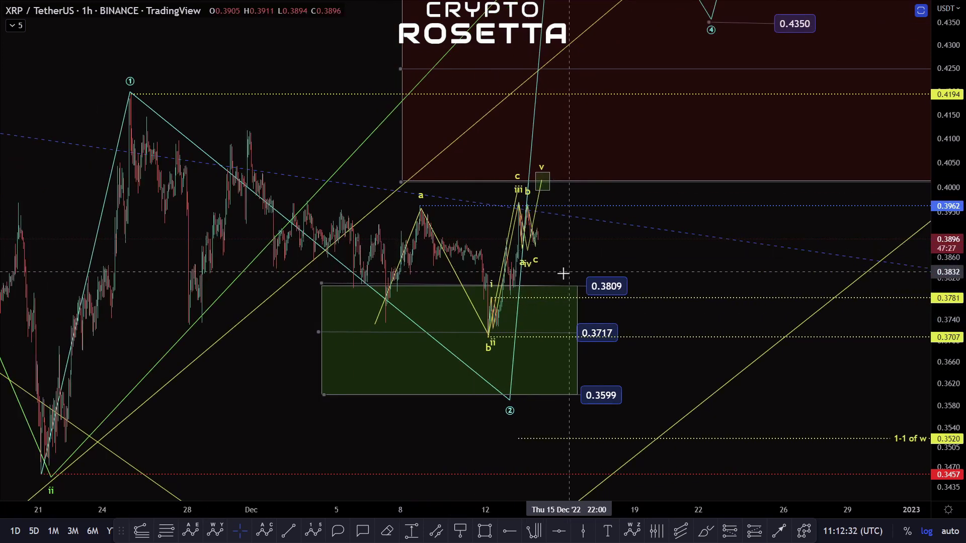
pyautogui.scroll(11, 523, 292)
pyautogui.moveTo(952, 375); pyautogui.dragTo(952, 241)
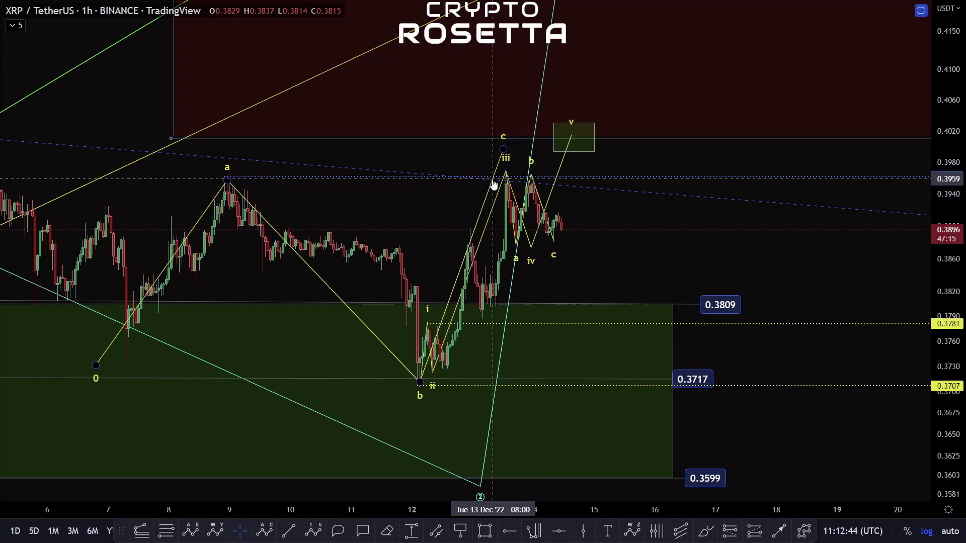
pyautogui.scroll(5, 506, 196)
pyautogui.moveTo(951, 307); pyautogui.dragTo(951, 181)
pyautogui.moveTo(619, 186); pyautogui.dragTo(543, 242)
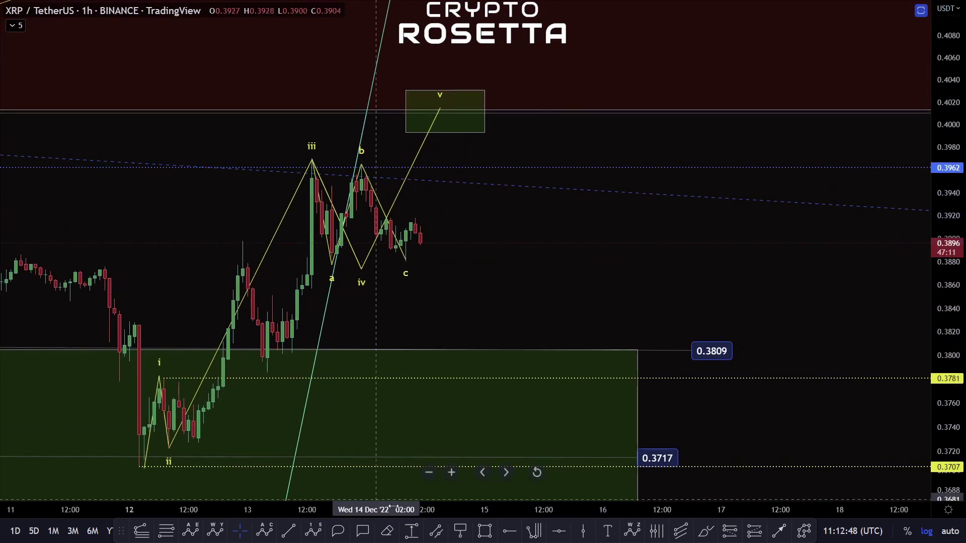
pyautogui.click(460, 531)
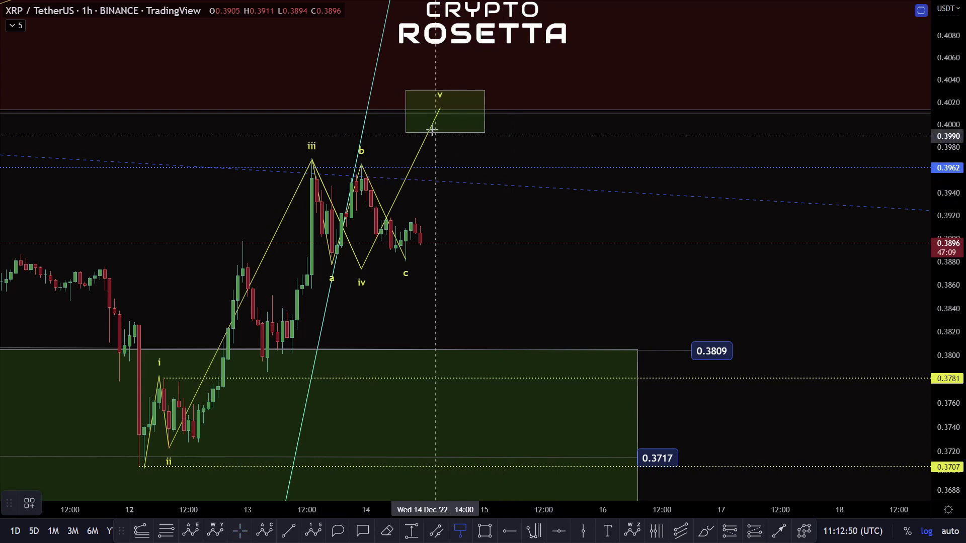
pyautogui.click(406, 90)
pyautogui.click(485, 90)
pyautogui.moveTo(504, 100); pyautogui.dragTo(505, 140)
# Draw a Fibonacci retracement from the 0.3707 low up to 0.4002, and lower the wave v point to about that upper level.
pyautogui.moveTo(540, 266)
pyautogui.mouseDown()
pyautogui.moveTo(560, 226)
pyautogui.moveTo(577, 241)
pyautogui.mouseUp()
pyautogui.click(165, 533)
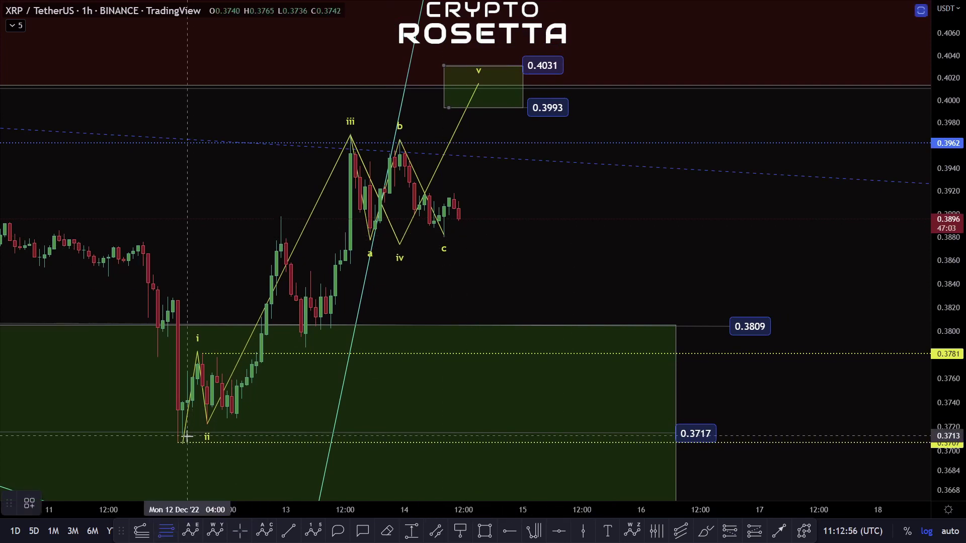
pyautogui.click(178, 442)
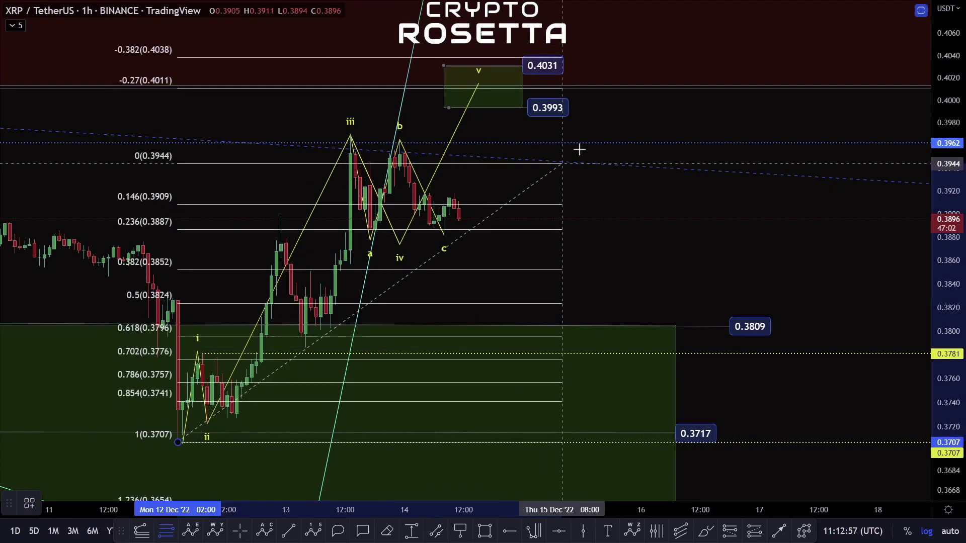
pyautogui.click(710, 98)
pyautogui.moveTo(479, 84)
pyautogui.mouseDown()
pyautogui.moveTo(474, 104)
pyautogui.moveTo(473, 97)
pyautogui.mouseUp()
# Draw a support rectangle between the 0.5 and 0.786 retracement levels, from 15 Dec 02:00 to 16 Dec 06:00.
pyautogui.moveTo(806, 216); pyautogui.dragTo(791, 208)
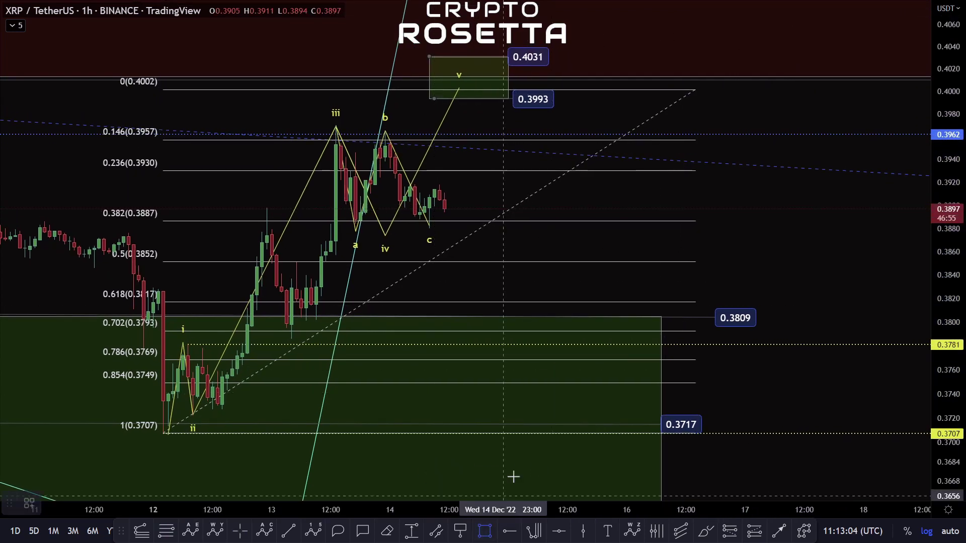
pyautogui.moveTo(518, 261); pyautogui.dragTo(657, 368)
pyautogui.click(656, 361)
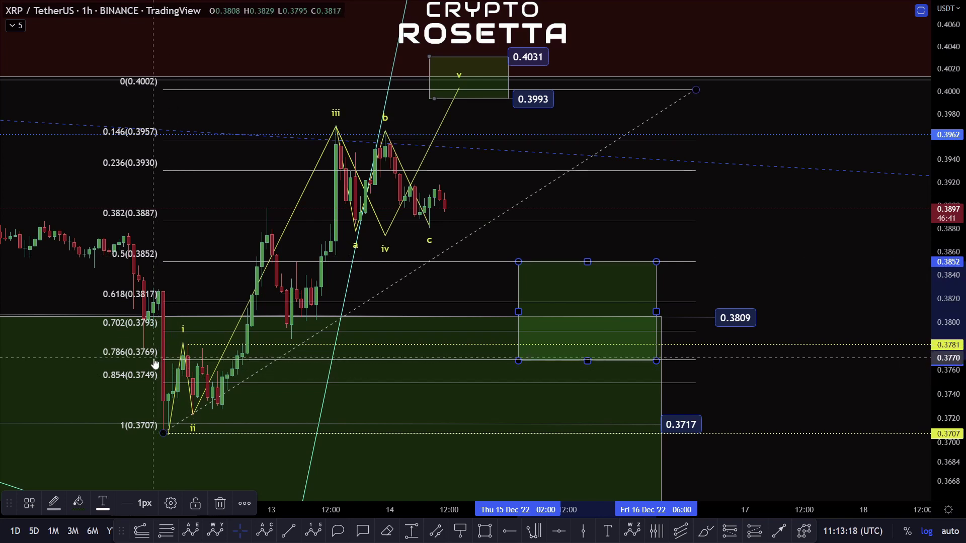
# Label the new support rectangle with prices at 0.3852, 0.3817 and 0.3767.
pyautogui.click(464, 533)
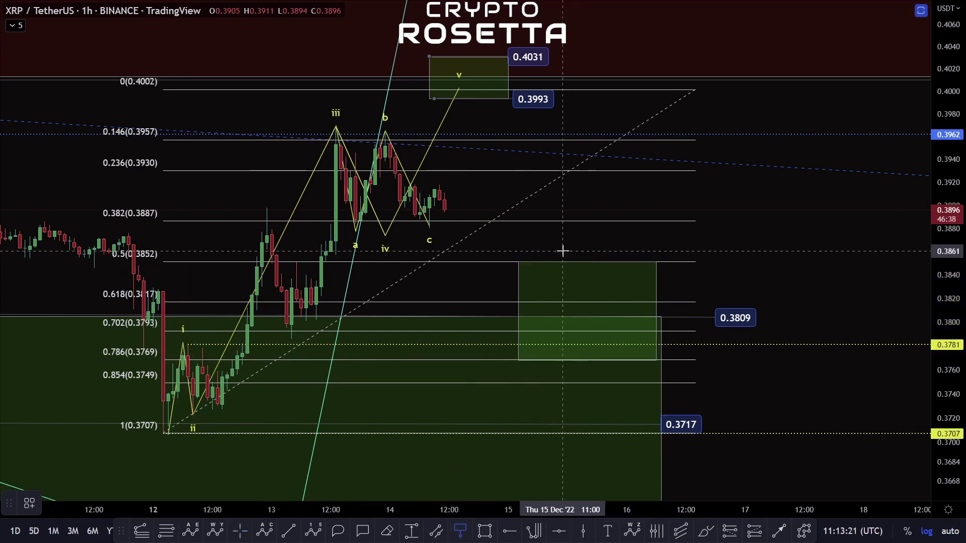
pyautogui.click(518, 261)
pyautogui.moveTo(681, 268); pyautogui.dragTo(686, 356)
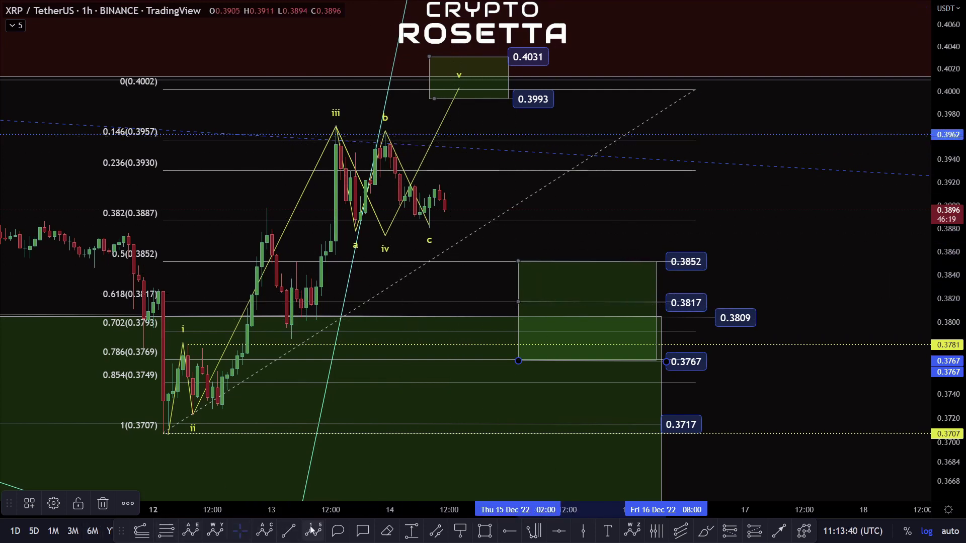
# Draw an abc correction from the wave v end through a at about 0.3905 and b at about 0.3960 to c near 0.3817.
pyautogui.click(264, 530)
pyautogui.click(468, 91)
pyautogui.click(499, 199)
pyautogui.click(552, 138)
pyautogui.click(607, 300)
# Draw a larger impulse wave from 0.3718 with i at 0.4020, ii at 0.3814, iii at 0.4179, iv at 0.4109 and v at 0.4183.
pyautogui.moveTo(785, 162); pyautogui.dragTo(722, 233)
pyautogui.scroll(-5, 761, 194)
pyautogui.moveTo(964, 234); pyautogui.dragTo(955, 311)
pyautogui.moveTo(804, 308); pyautogui.dragTo(696, 295)
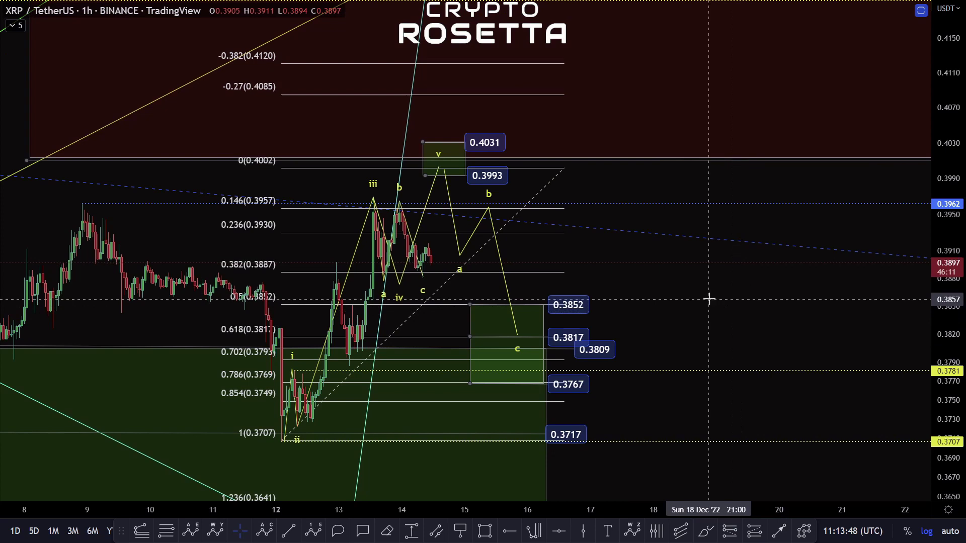
pyautogui.moveTo(693, 310); pyautogui.dragTo(688, 327)
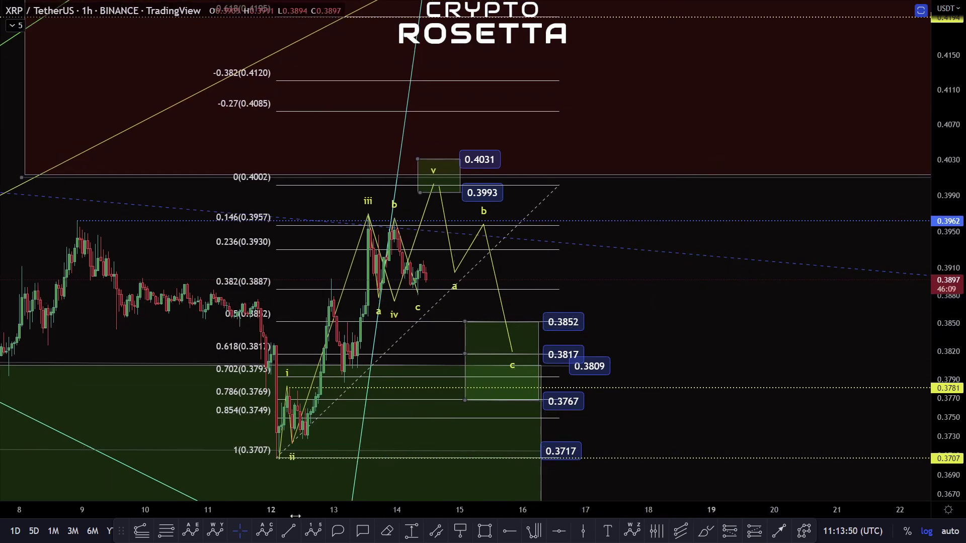
pyautogui.click(312, 531)
pyautogui.click(244, 448)
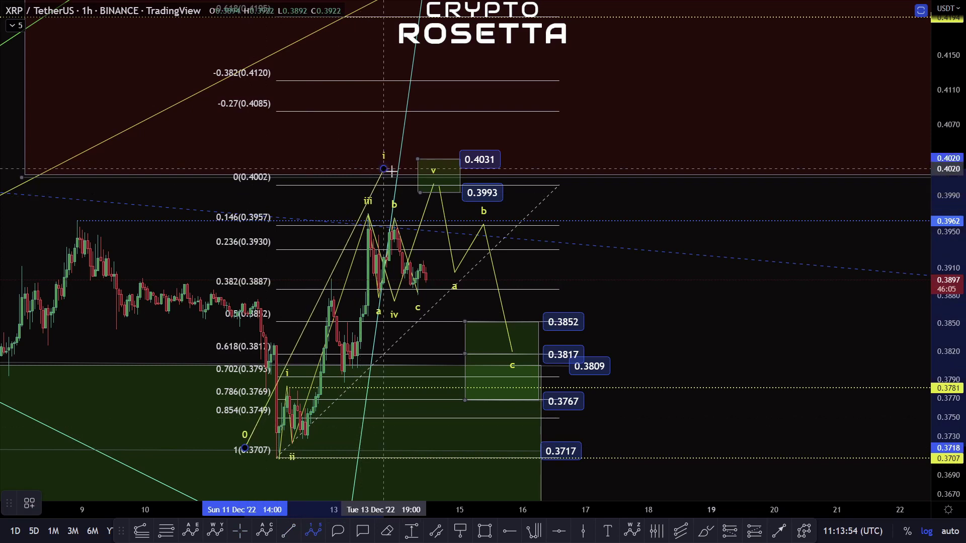
pyautogui.click(383, 168)
pyautogui.click(501, 357)
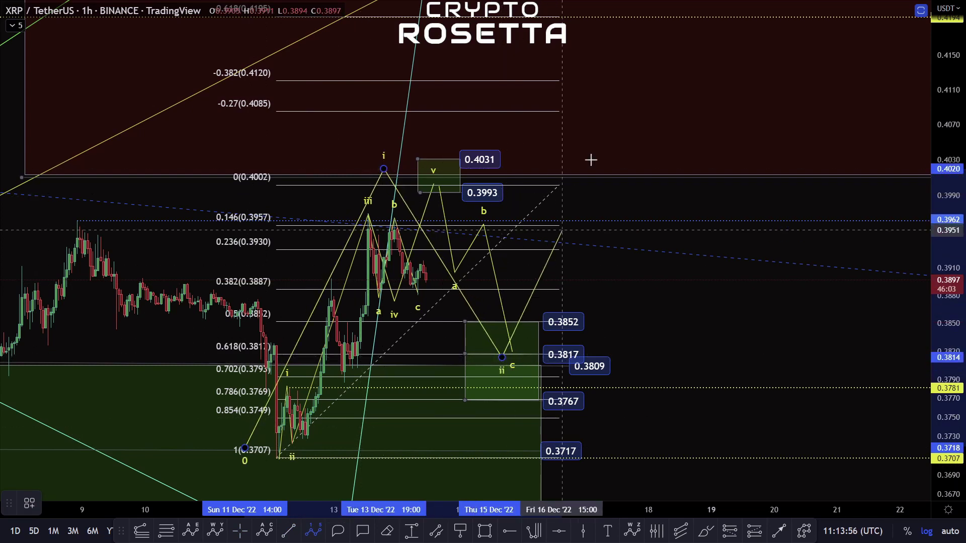
pyautogui.click(606, 30)
pyautogui.click(677, 91)
pyautogui.click(708, 28)
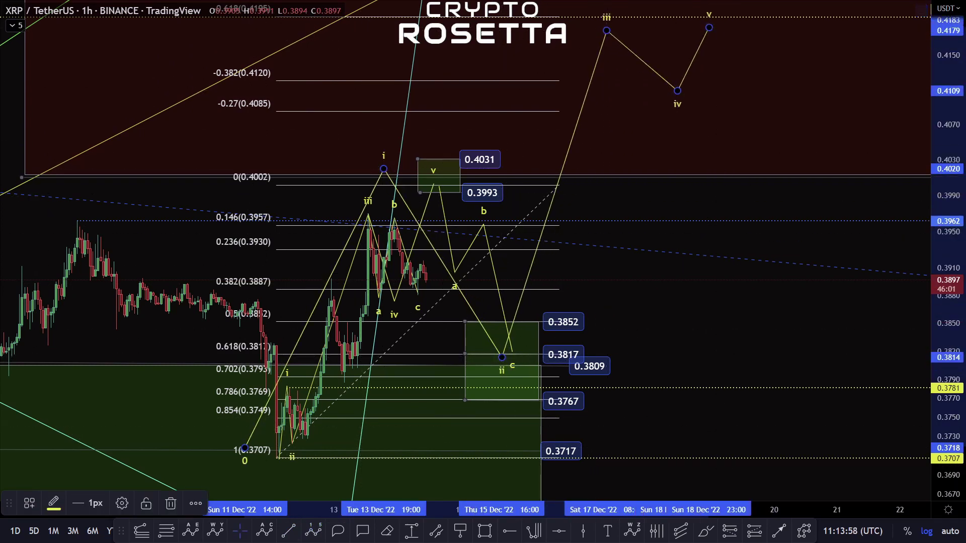
# Draw a trend-based Fibonacci extension from the 0.3707 low to the projected smaller wave v top and down to 0.3816 at wave ii.
pyautogui.click(141, 531)
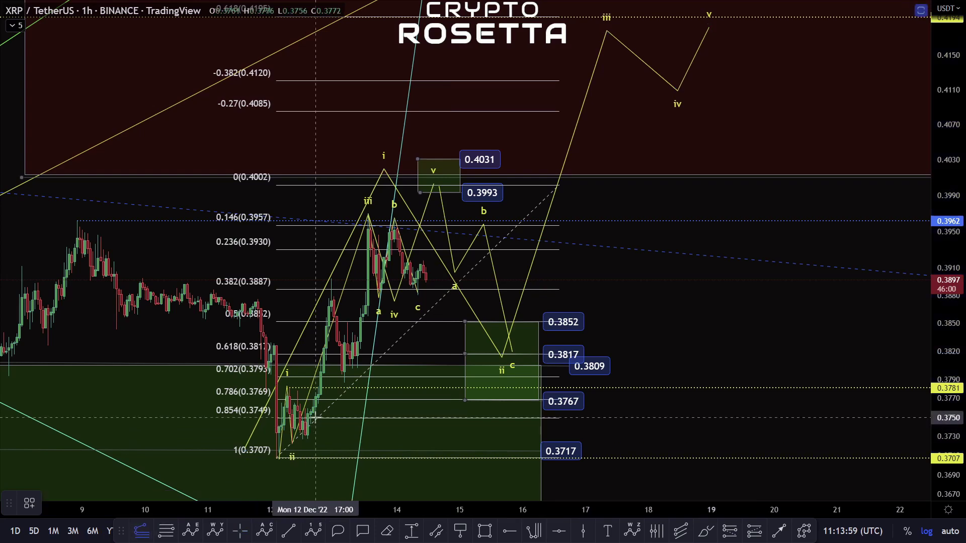
pyautogui.click(277, 458)
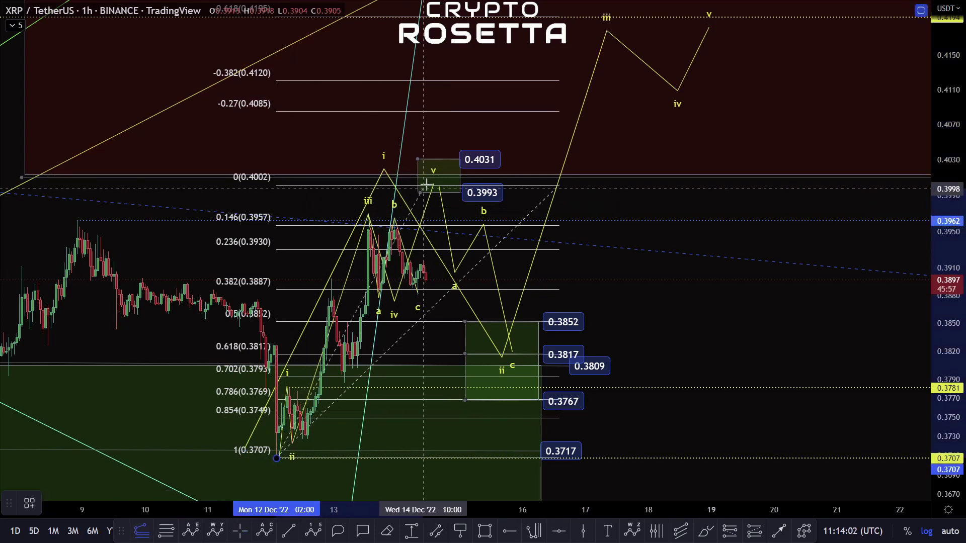
pyautogui.click(667, 355)
# Raise the larger impulse's wave iii point to 0.4338, just above the 1.618 extension level.
pyautogui.moveTo(811, 293); pyautogui.dragTo(778, 369)
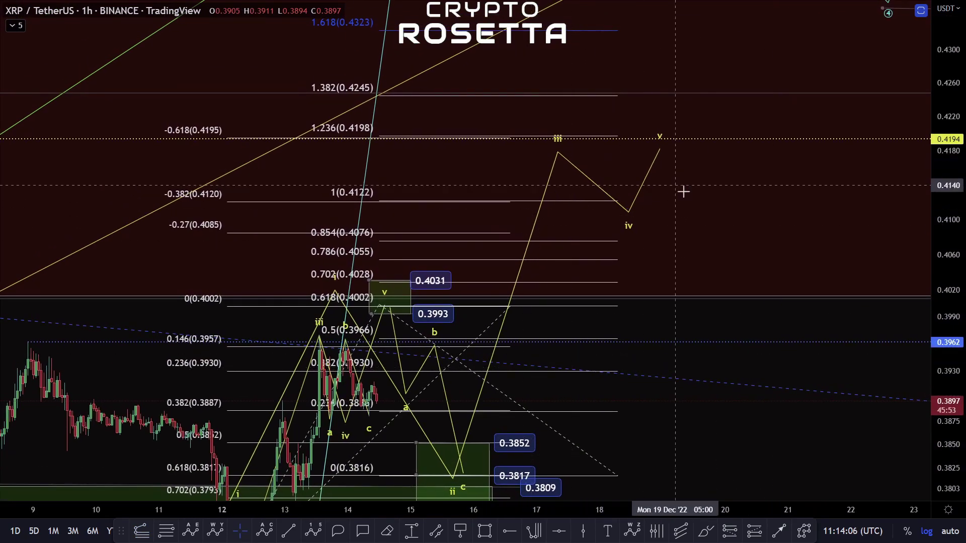
pyautogui.moveTo(696, 216); pyautogui.dragTo(720, 350)
pyautogui.moveTo(582, 286); pyautogui.dragTo(579, 151)
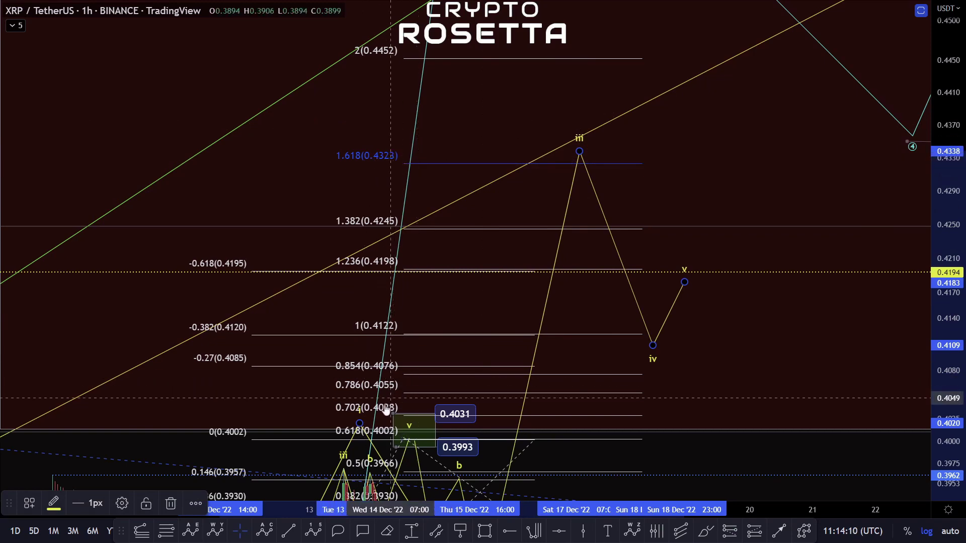
# Move the circled wave 2 point up to about 0.3702 at 11 Dec 18:00, at the recent low.
pyautogui.scroll(-6, 688, 368)
pyautogui.moveTo(958, 171); pyautogui.dragTo(958, 360)
pyautogui.scroll(-5, 789, 412)
pyautogui.moveTo(817, 356); pyautogui.dragTo(811, 265)
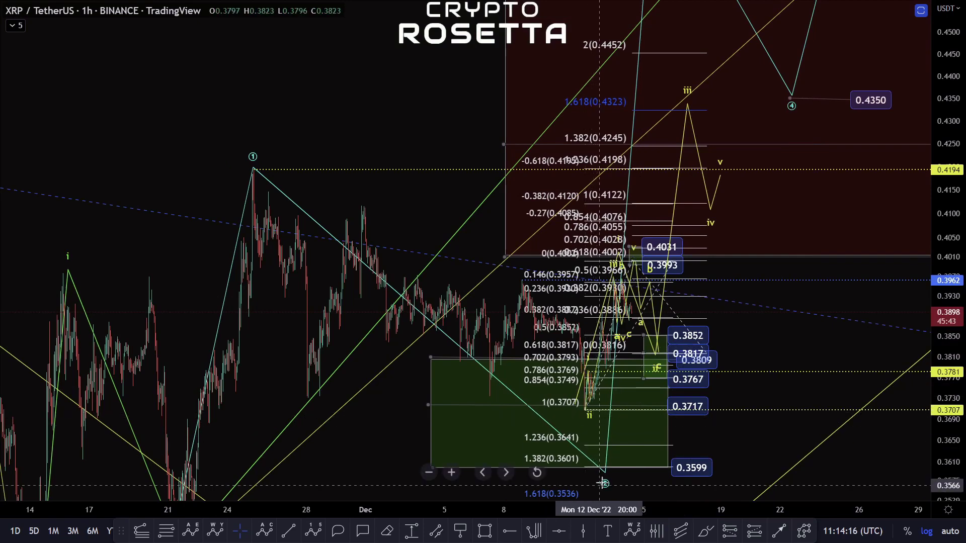
pyautogui.moveTo(605, 474); pyautogui.dragTo(579, 418)
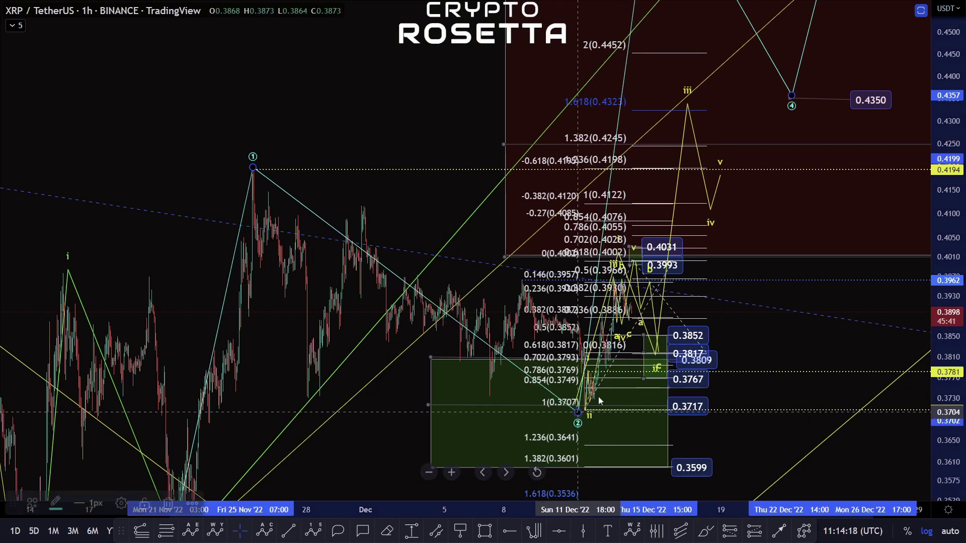
pyautogui.moveTo(752, 354)
pyautogui.mouseDown()
pyautogui.moveTo(698, 412)
pyautogui.moveTo(649, 533)
pyautogui.moveTo(716, 257)
pyautogui.mouseUp()
pyautogui.moveTo(948, 254); pyautogui.dragTo(948, 326)
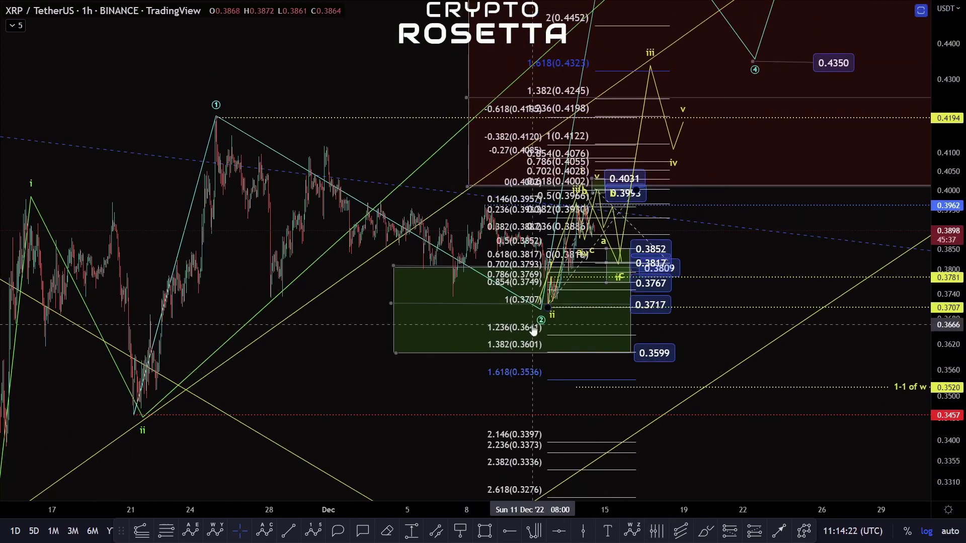
# Mark the 1.618 extension level with a horizontal ray at 0.4321 and delete the trend-based Fibonacci extension.
pyautogui.moveTo(748, 209); pyautogui.dragTo(666, 367)
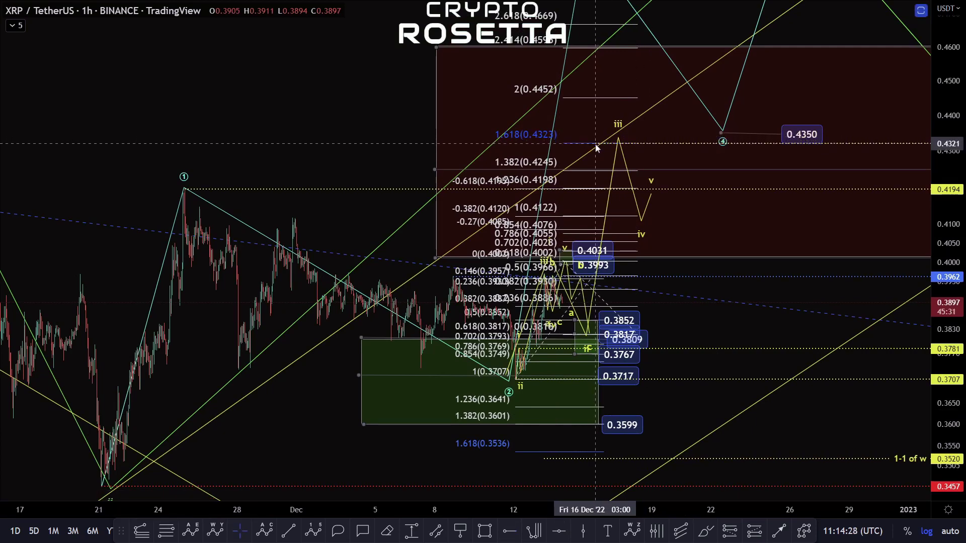
pyautogui.click(588, 217)
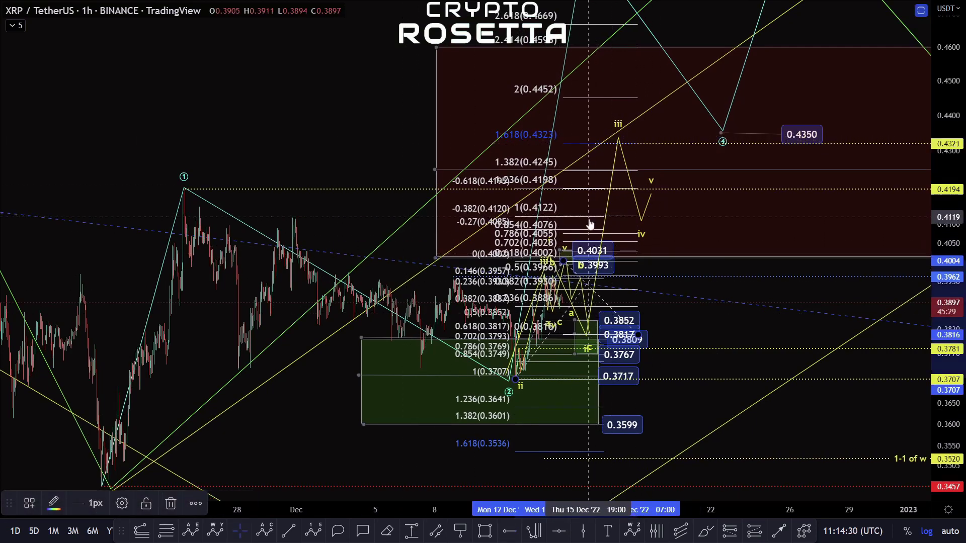
pyautogui.press('Delete')
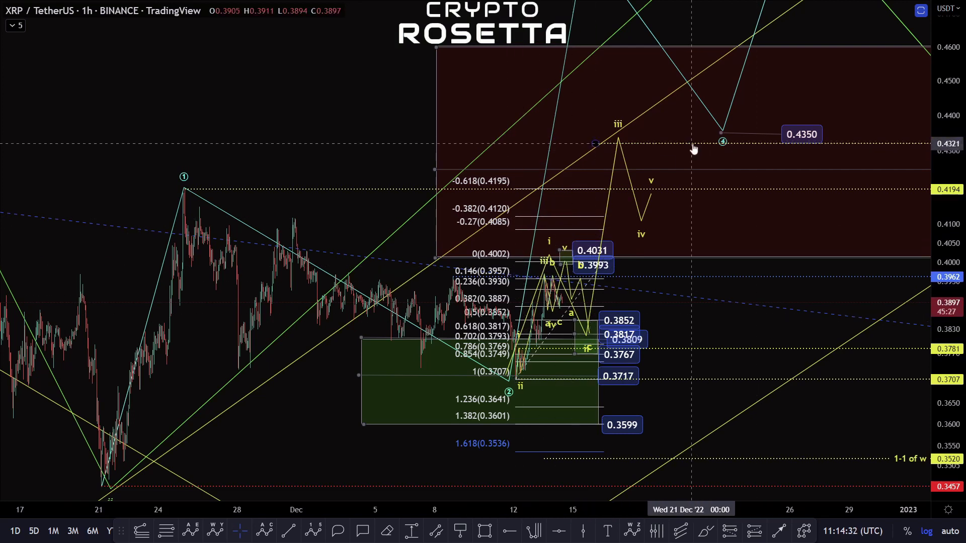
# Recolour the 0.4321 ray blue and delete the Fibonacci retracement between 0.3707 and 0.4002.
pyautogui.click(693, 146)
pyautogui.click(63, 502)
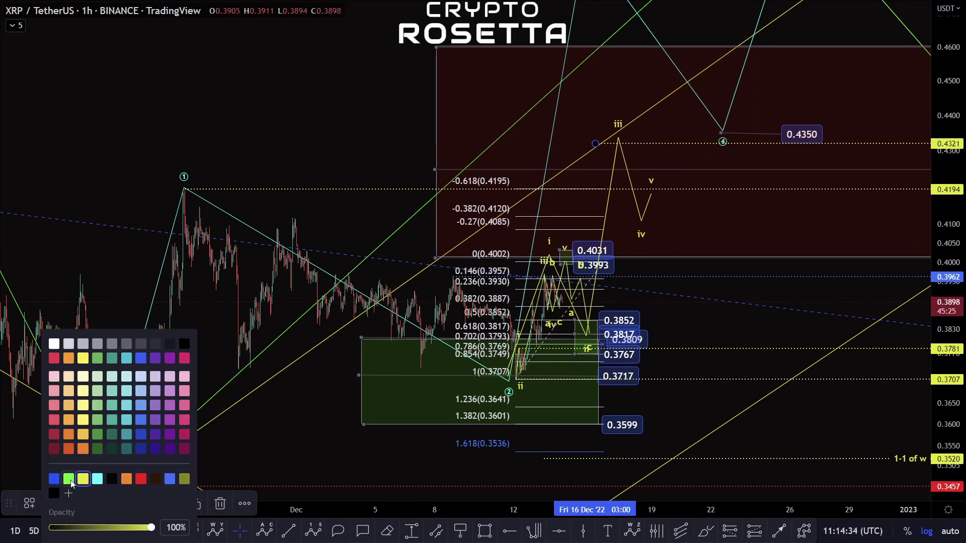
pyautogui.click(167, 481)
pyautogui.click(328, 118)
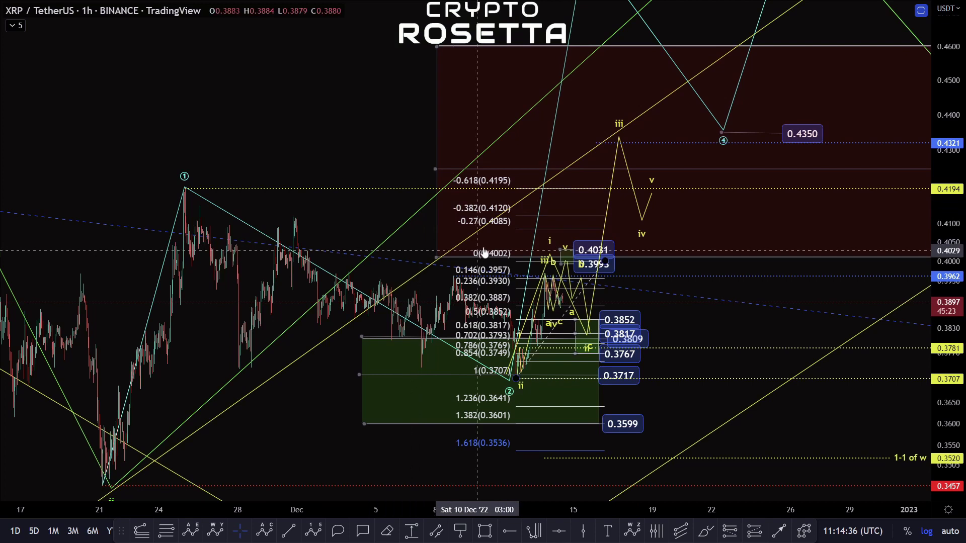
pyautogui.click(551, 229)
pyautogui.press('Delete')
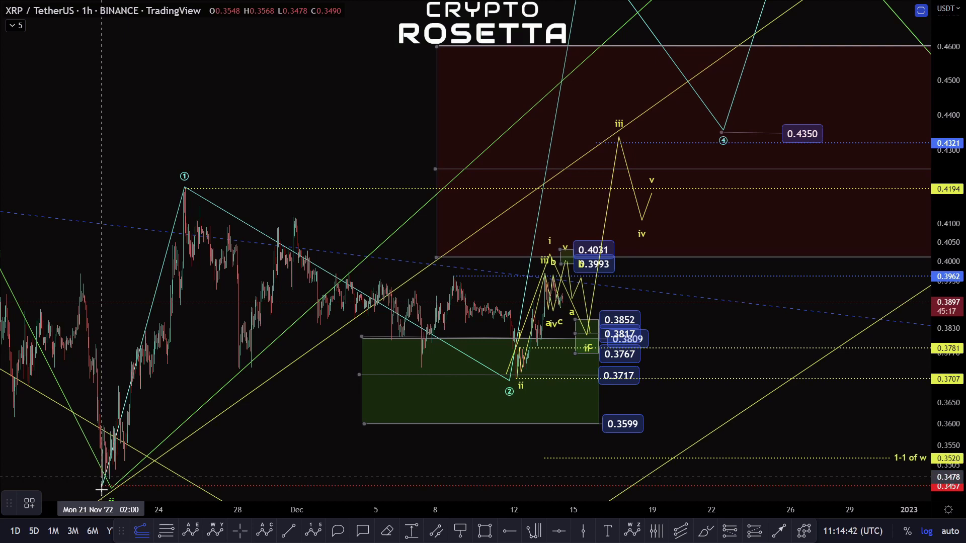
# Draw a trend-based Fibonacci extension from the 21 November low to the circled wave 1 top and down to the 12 December low at 0.3707.
pyautogui.scroll(4, 102, 489)
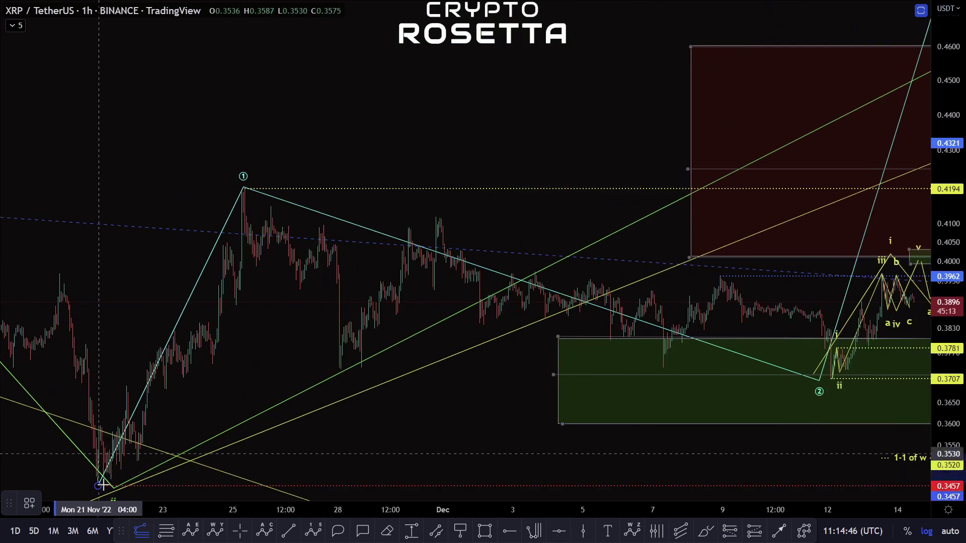
pyautogui.click(99, 487)
pyautogui.click(246, 184)
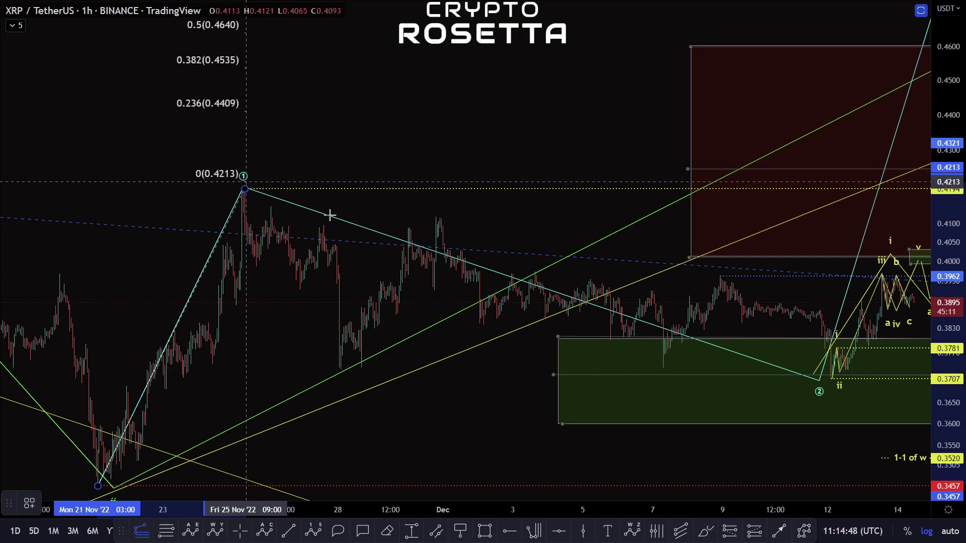
pyautogui.click(833, 385)
pyautogui.scroll(-1, 679, 174)
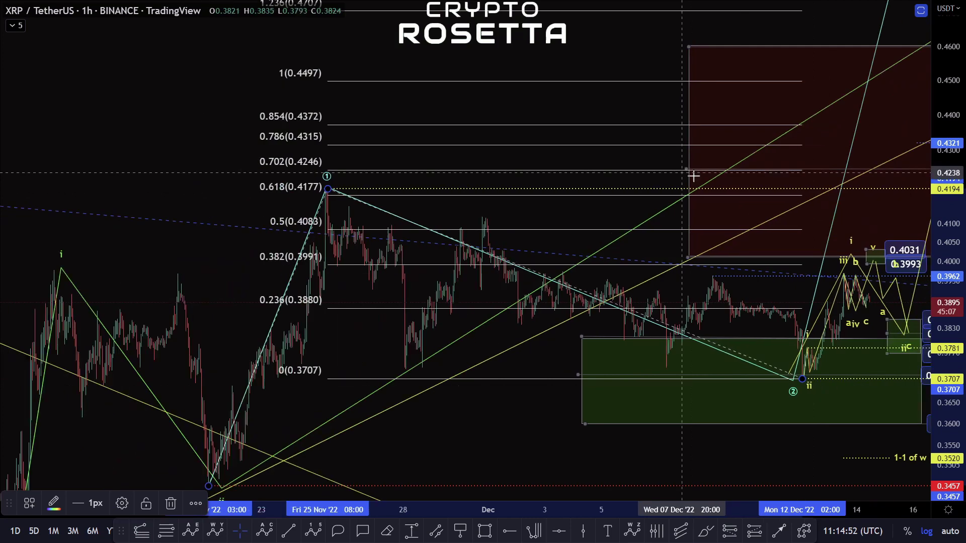
# Raise the blue horizontal ray to 0.5069 at the 1.618 extension and the circled wave 3 point just above it.
pyautogui.scroll(-5, 682, 172)
pyautogui.moveTo(598, 64); pyautogui.dragTo(398, 310)
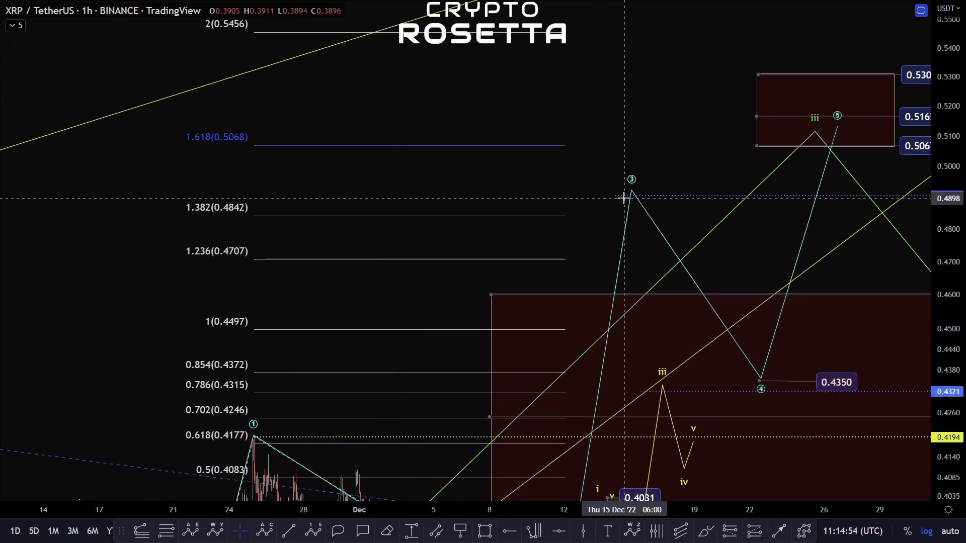
pyautogui.click(615, 148)
pyautogui.moveTo(633, 191); pyautogui.dragTo(633, 138)
pyautogui.moveTo(576, 226)
pyautogui.mouseDown()
pyautogui.moveTo(579, 23)
pyautogui.moveTo(581, 133)
pyautogui.moveTo(565, 195)
pyautogui.mouseUp()
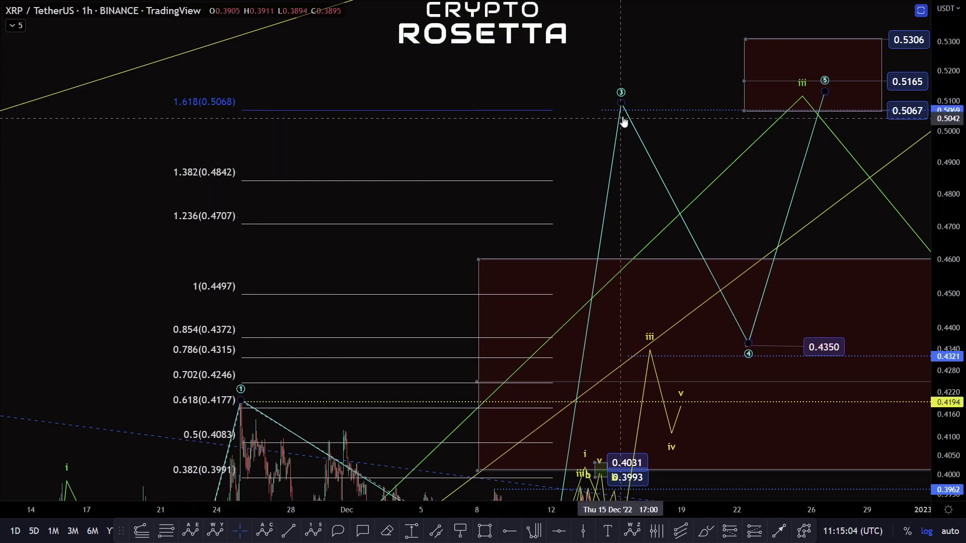
# Delete the trend-based Fibonacci extension drawn from the 21 November low.
pyautogui.moveTo(683, 161); pyautogui.dragTo(581, 119)
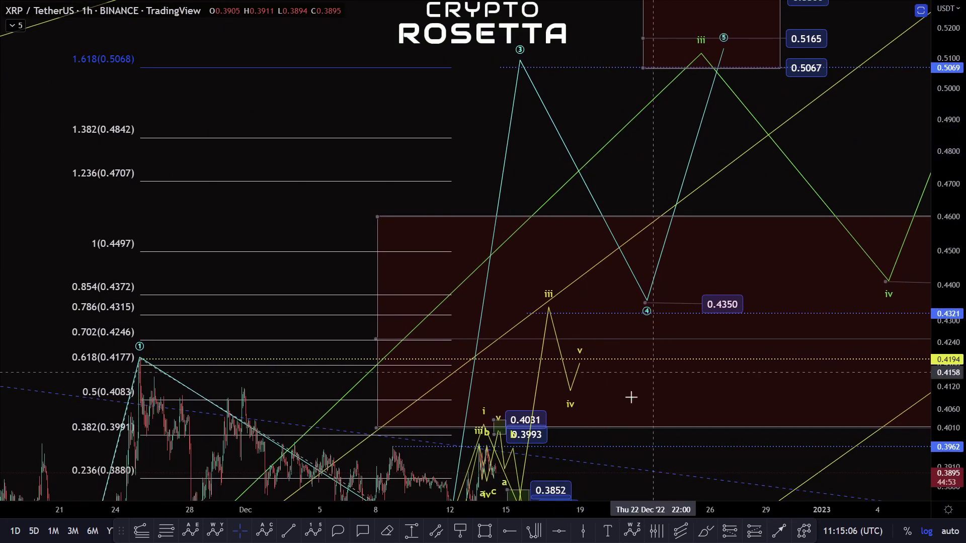
pyautogui.click(344, 295)
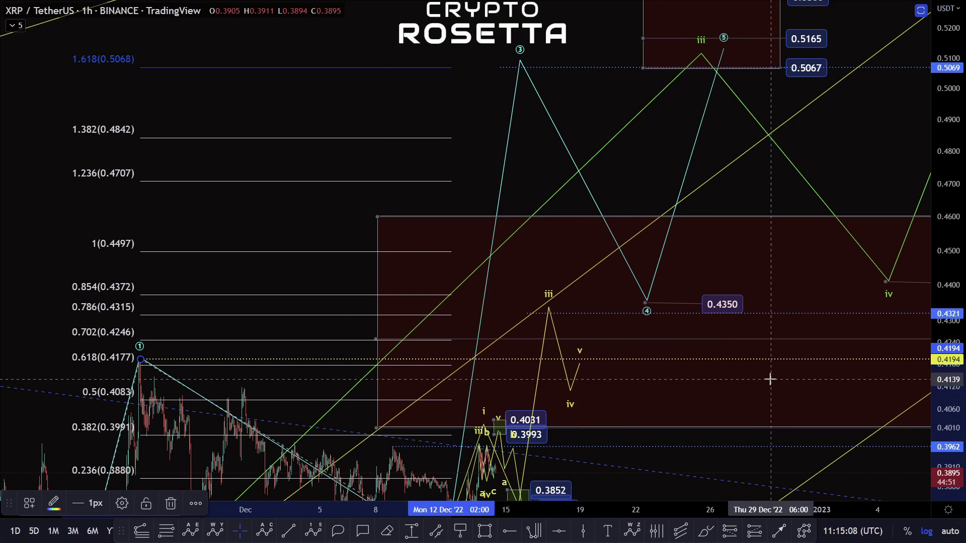
pyautogui.press('Delete')
pyautogui.moveTo(717, 445); pyautogui.dragTo(647, 234)
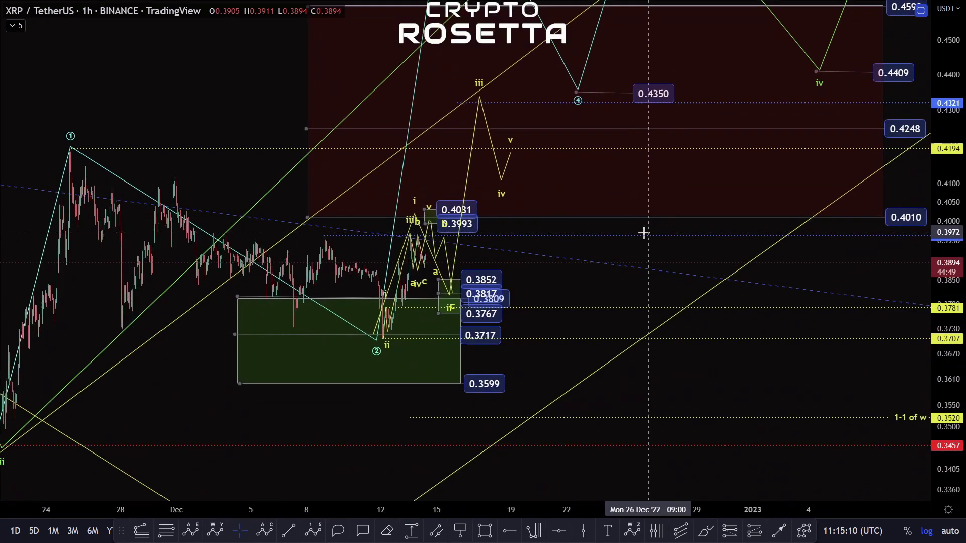
# Draw a Fibonacci retracement from 0.3818 at the larger wave ii up to 0.4333 at wave iii.
pyautogui.moveTo(588, 272); pyautogui.dragTo(621, 329)
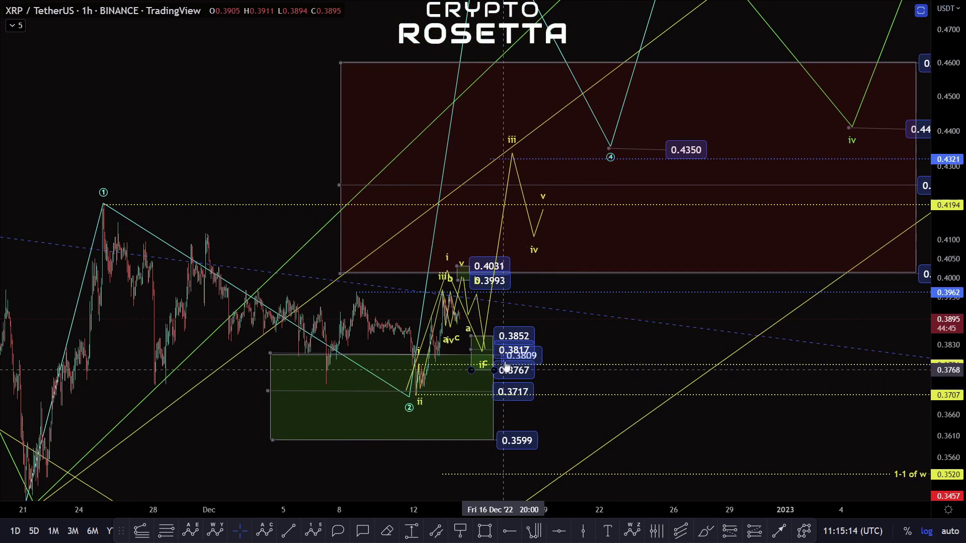
pyautogui.scroll(5, 428, 368)
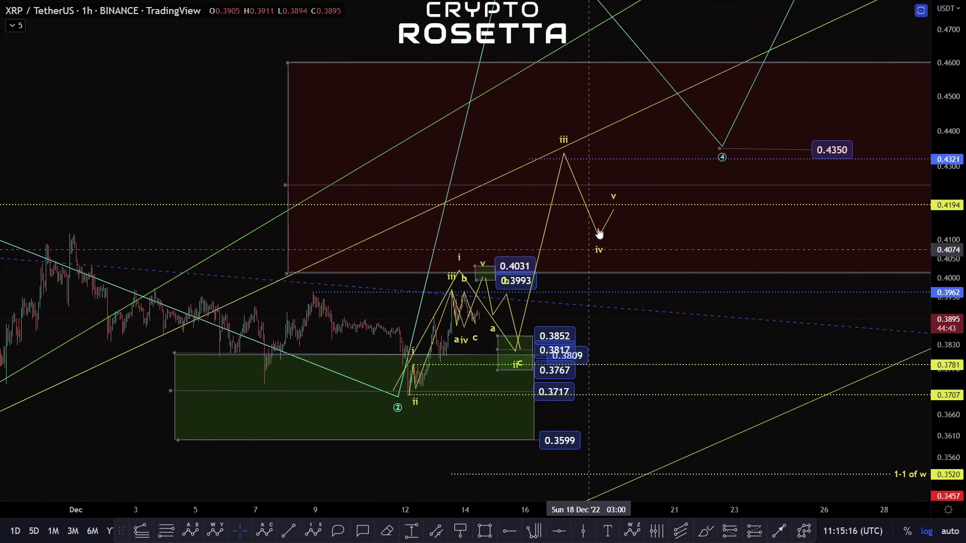
pyautogui.scroll(-4, 600, 231)
pyautogui.scroll(9, 623, 349)
pyautogui.moveTo(948, 347); pyautogui.dragTo(948, 239)
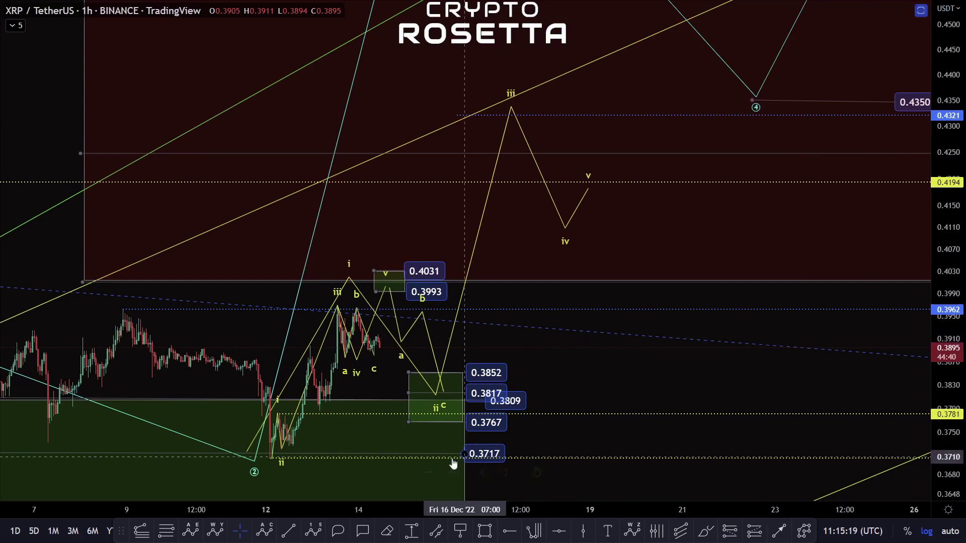
pyautogui.click(168, 533)
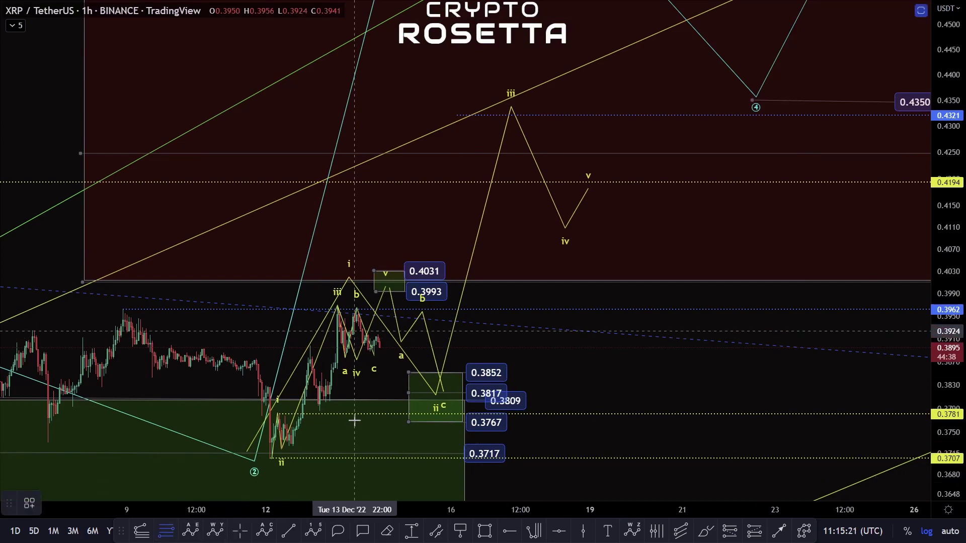
pyautogui.click(400, 392)
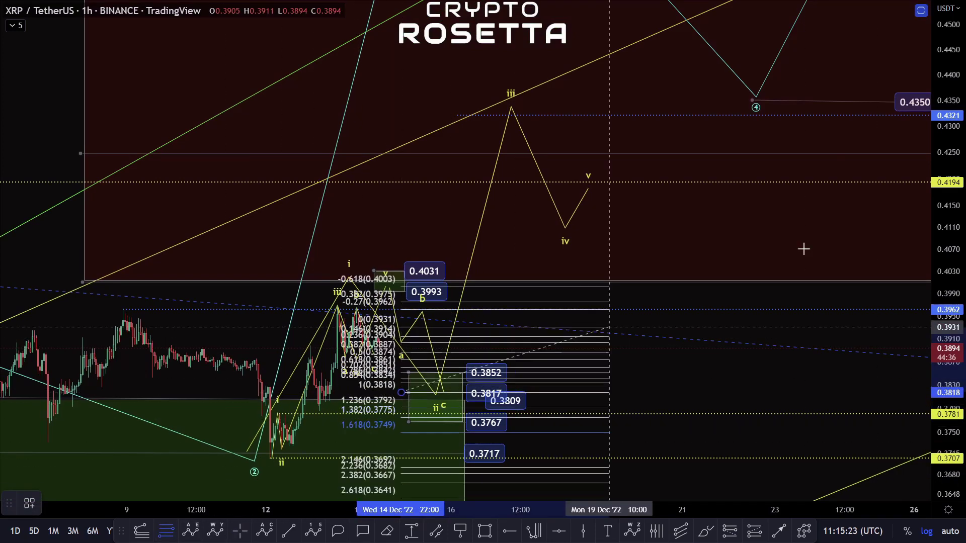
pyautogui.click(804, 109)
# Raise the larger impulse's wave iv to the 0.382 level at 0.4129 and wave v to about 0.4400, and delete the retracement.
pyautogui.moveTo(566, 232); pyautogui.dragTo(566, 224)
pyautogui.moveTo(588, 189); pyautogui.dragTo(604, 75)
pyautogui.click(608, 153)
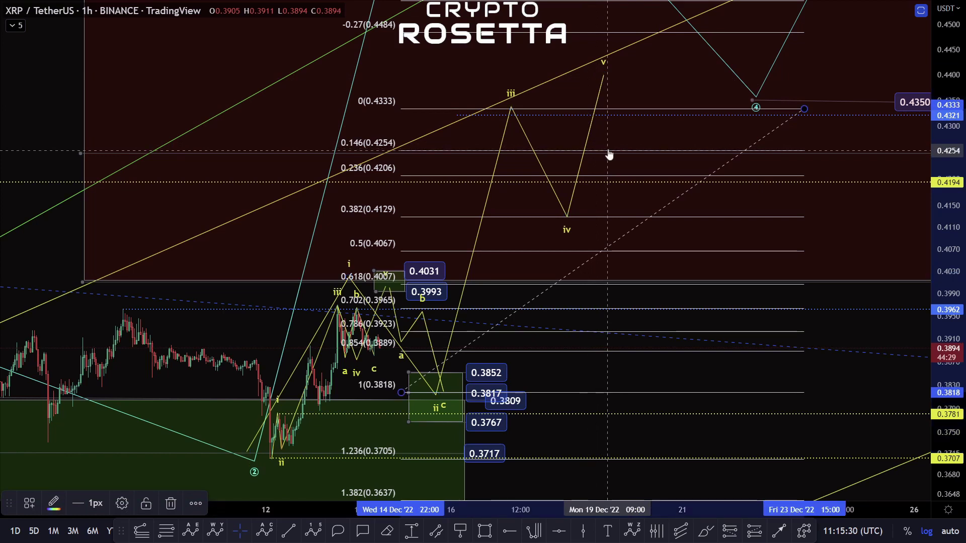
pyautogui.press('Delete')
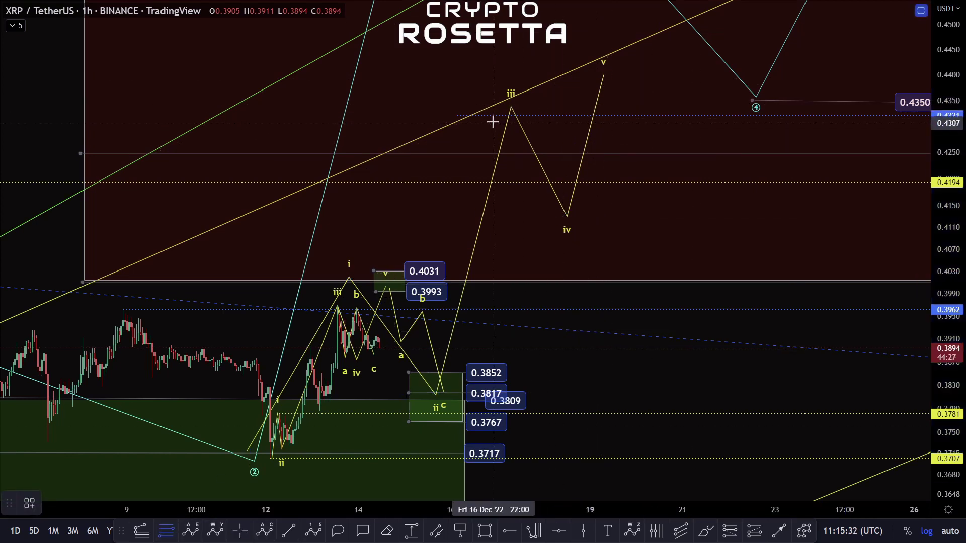
# Check wave v extension levels with a Fibonacci retracement from 0.4340 at wave iii to 0.4130 at wave iv, and delete it.
pyautogui.click(497, 105)
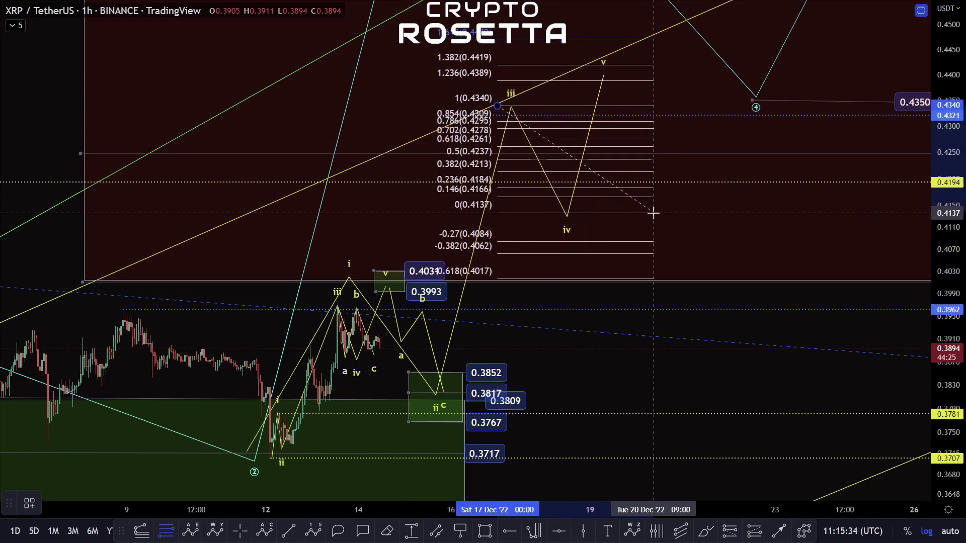
pyautogui.click(656, 217)
pyautogui.moveTo(781, 204); pyautogui.dragTo(774, 245)
pyautogui.click(484, 531)
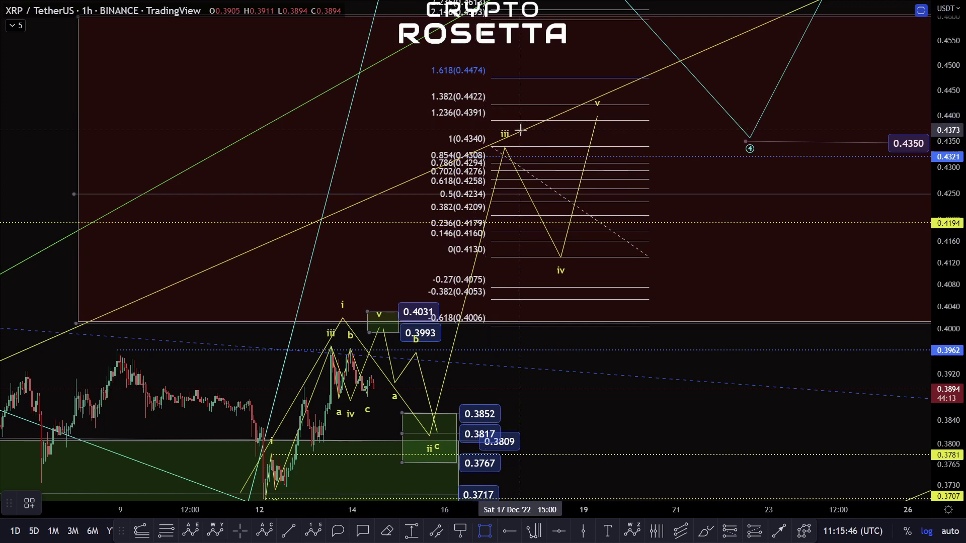
pyautogui.click(612, 181)
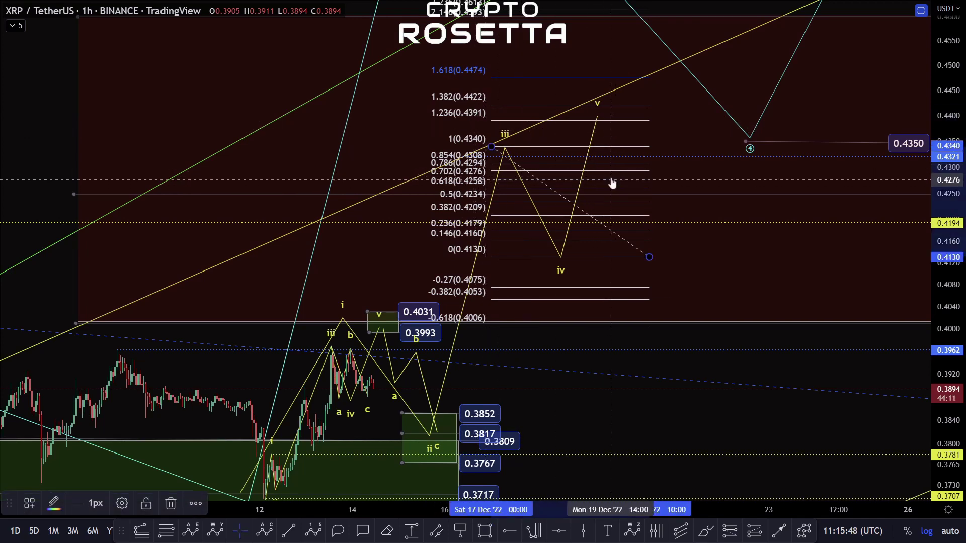
pyautogui.press('Delete')
# Move the smaller impulse's wave iv to about 0.3879 beside the wave c low and wave v to about 0.4015.
pyautogui.moveTo(656, 402); pyautogui.dragTo(656, 189)
pyautogui.scroll(5, 444, 308)
pyautogui.moveTo(948, 352); pyautogui.dragTo(948, 237)
pyautogui.moveTo(594, 119); pyautogui.dragTo(691, 193)
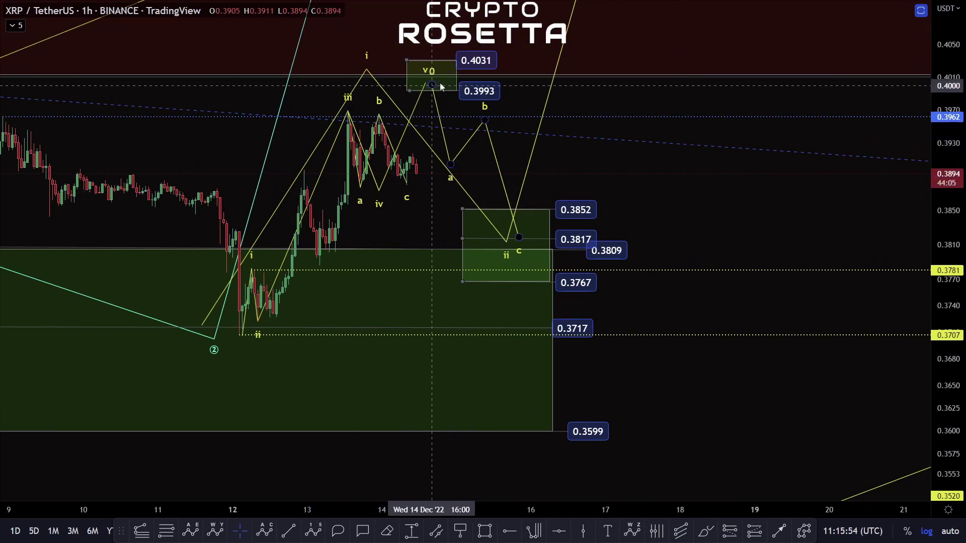
pyautogui.moveTo(379, 190); pyautogui.dragTo(360, 191)
pyautogui.moveTo(422, 82)
pyautogui.mouseDown()
pyautogui.moveTo(377, 113)
pyautogui.moveTo(428, 73)
pyautogui.mouseUp()
pyautogui.moveTo(356, 192); pyautogui.dragTo(403, 186)
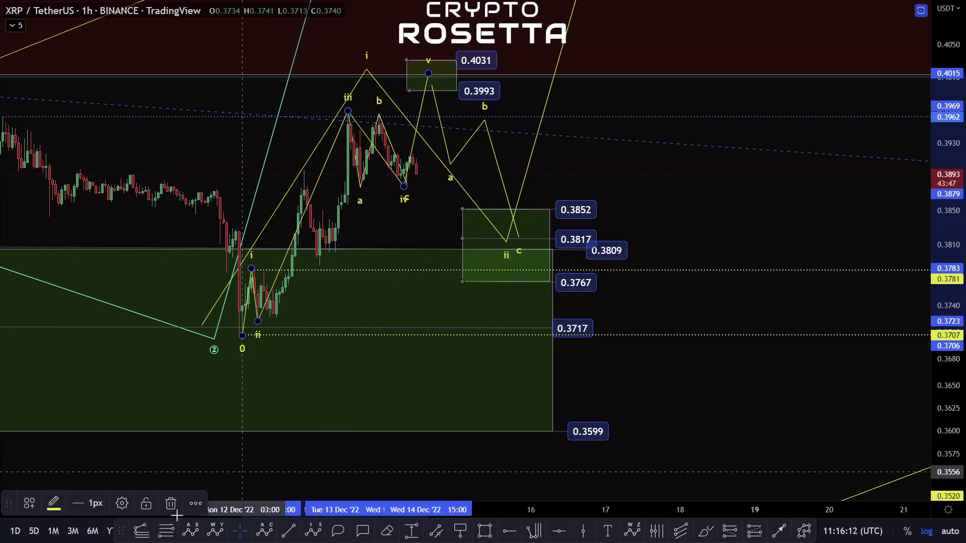
# Check wave iv support levels with a Fibonacci retracement from the 0.3707 low to 0.3966 at wave iii, and delete it.
pyautogui.click(162, 535)
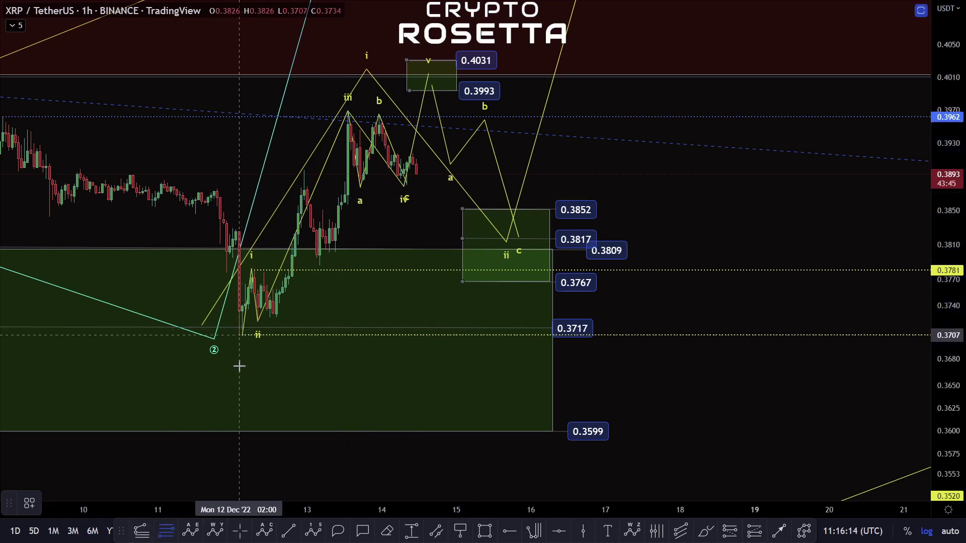
pyautogui.click(238, 335)
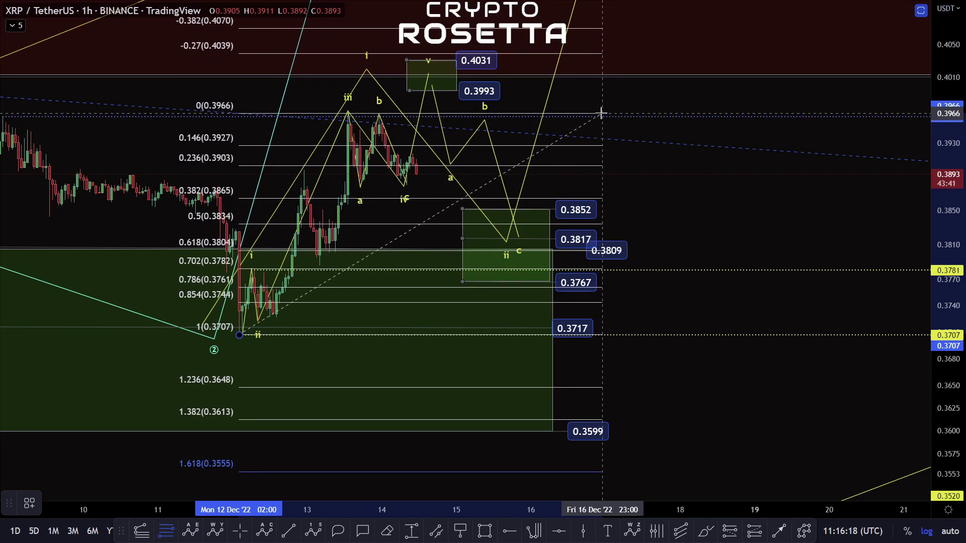
pyautogui.click(602, 114)
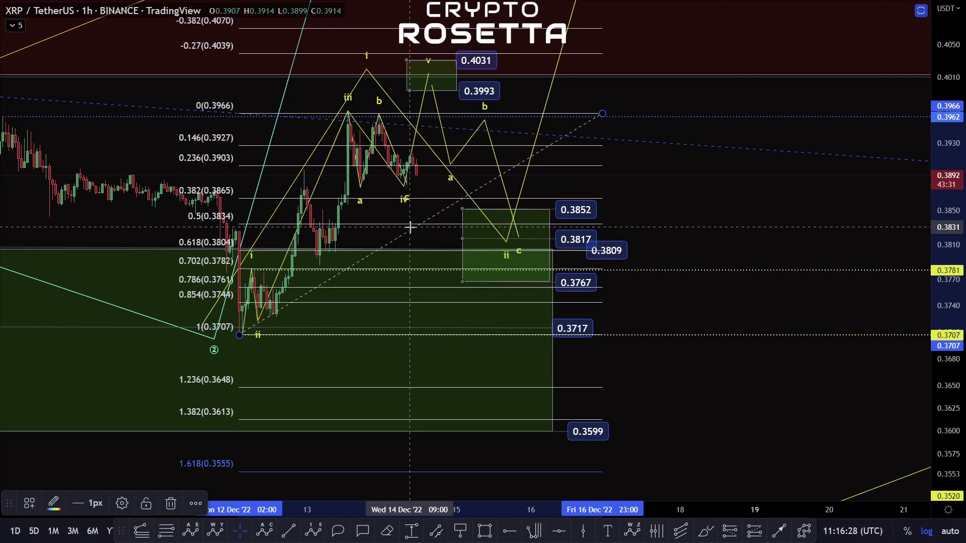
pyautogui.press('Delete')
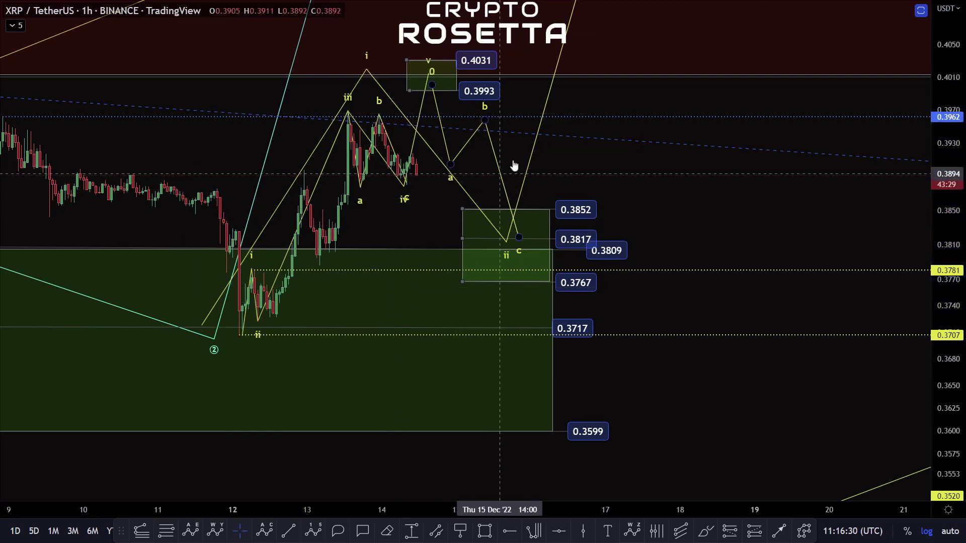
# Examine the updated smaller and larger wave counts against the green support zones and the red target zone.
pyautogui.moveTo(653, 210); pyautogui.dragTo(625, 366)
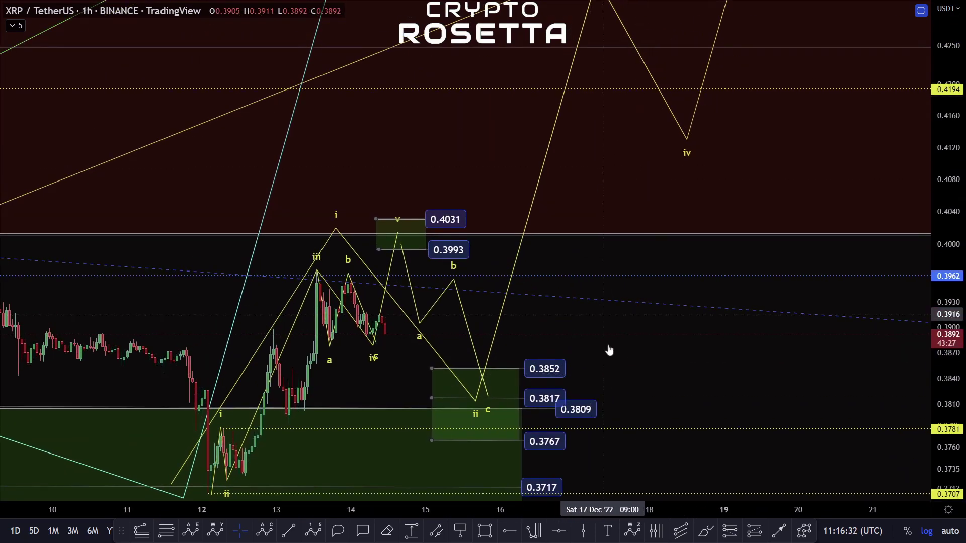
pyautogui.moveTo(609, 332); pyautogui.dragTo(605, 228)
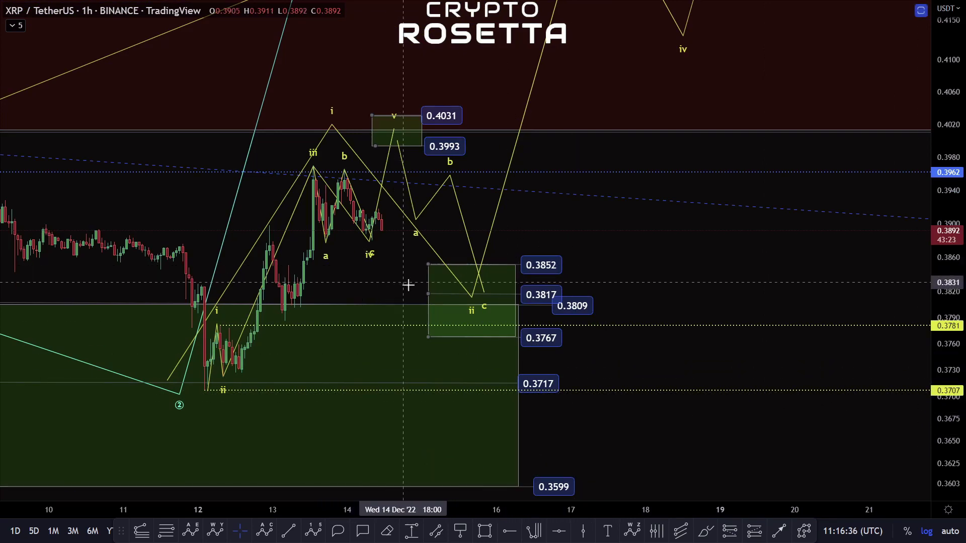
pyautogui.scroll(-5, 403, 282)
pyautogui.scroll(-5, 825, 461)
pyautogui.moveTo(828, 463); pyautogui.dragTo(700, 376)
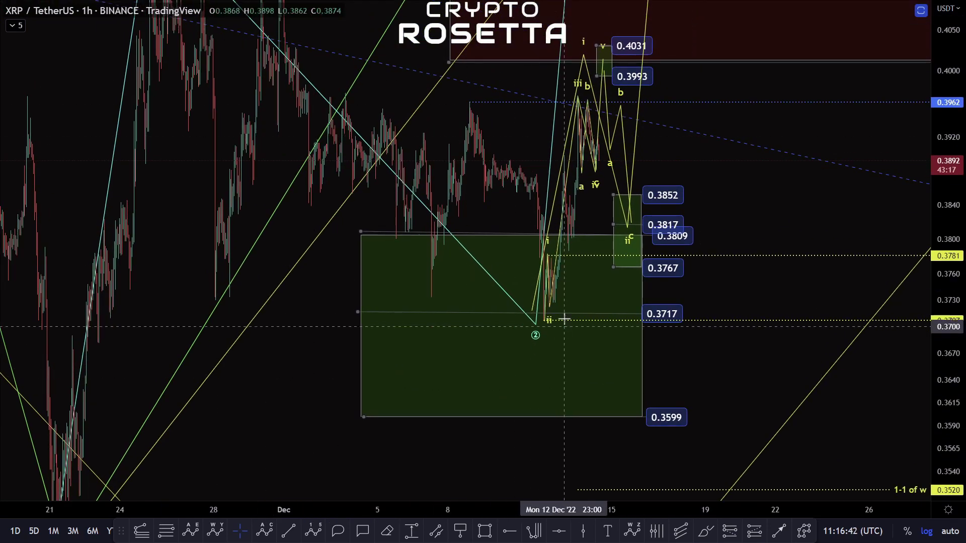
pyautogui.scroll(-5, 963, 236)
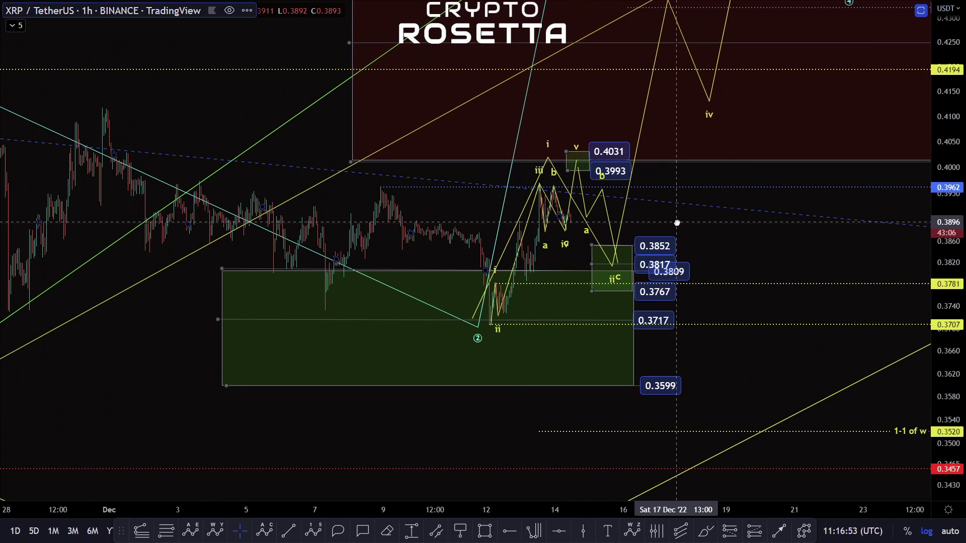
pyautogui.moveTo(676, 223); pyautogui.dragTo(820, 245)
pyautogui.scroll(-6, 503, 200)
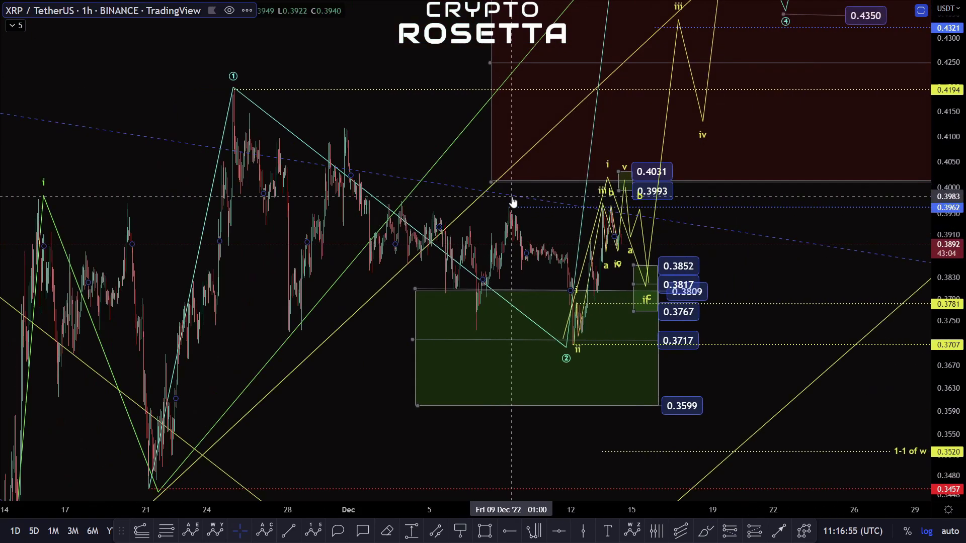
# Hide the Extensions Upside drawing group and show the 5 wave MACRO group in the object tree.
pyautogui.rightClick(346, 146)
pyautogui.click(514, 356)
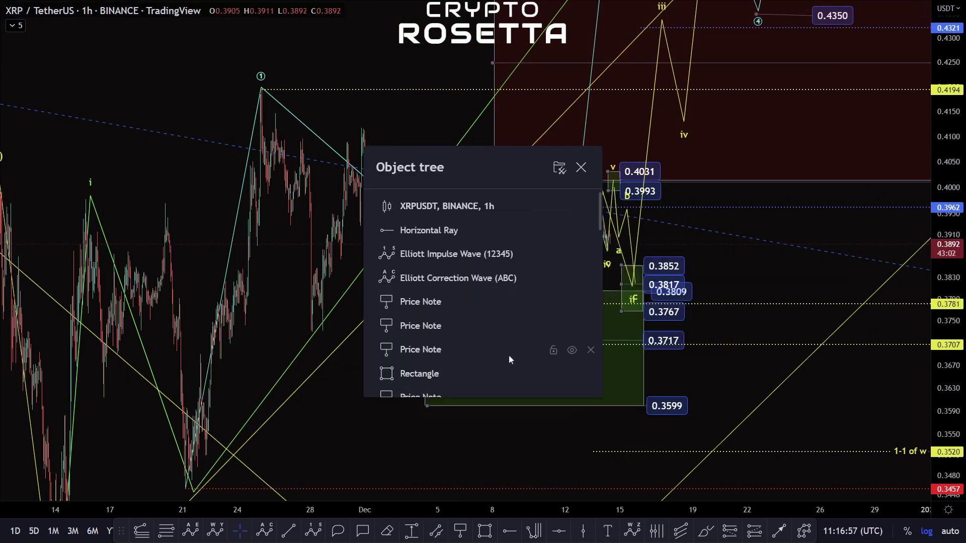
pyautogui.scroll(-2, 535, 274)
pyautogui.scroll(-5, 535, 352)
pyautogui.scroll(-5, 537, 342)
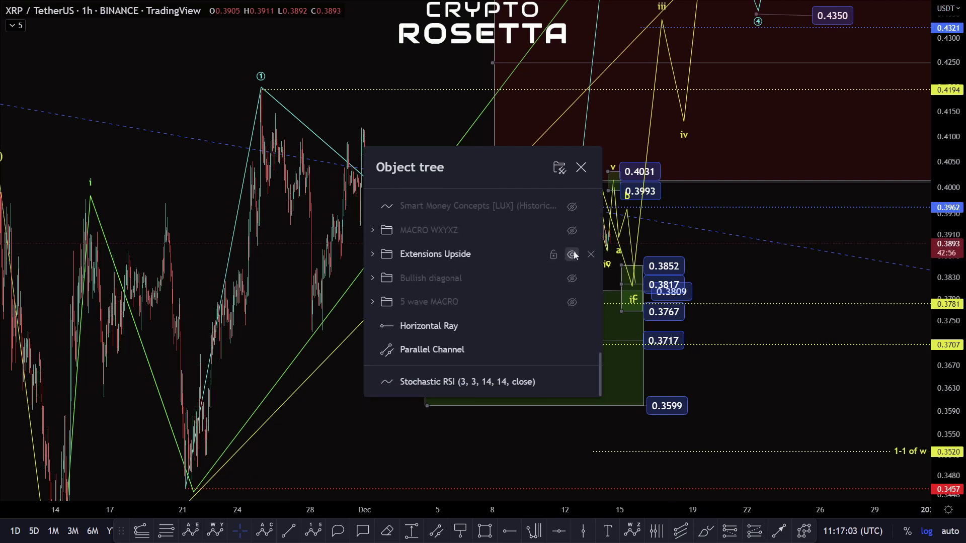
pyautogui.click(573, 254)
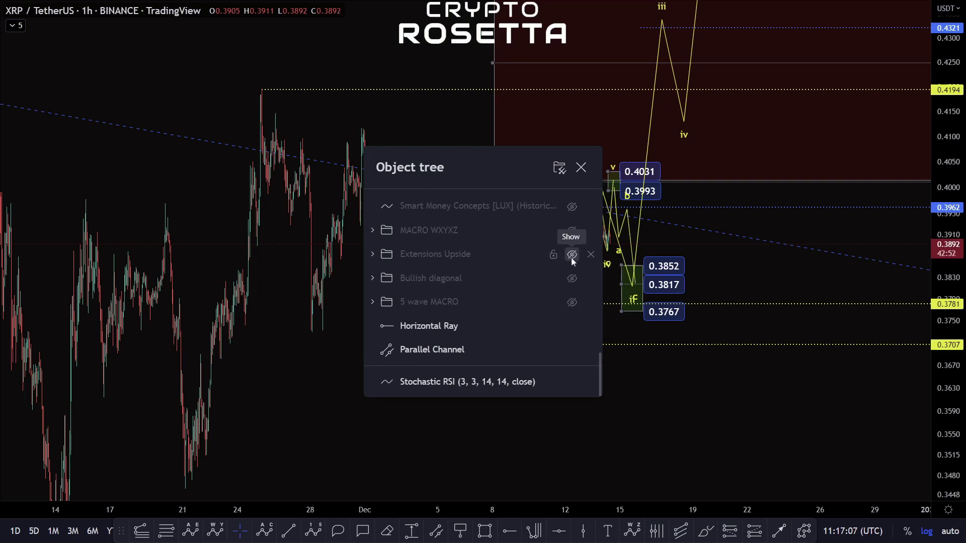
pyautogui.scroll(3, 568, 249)
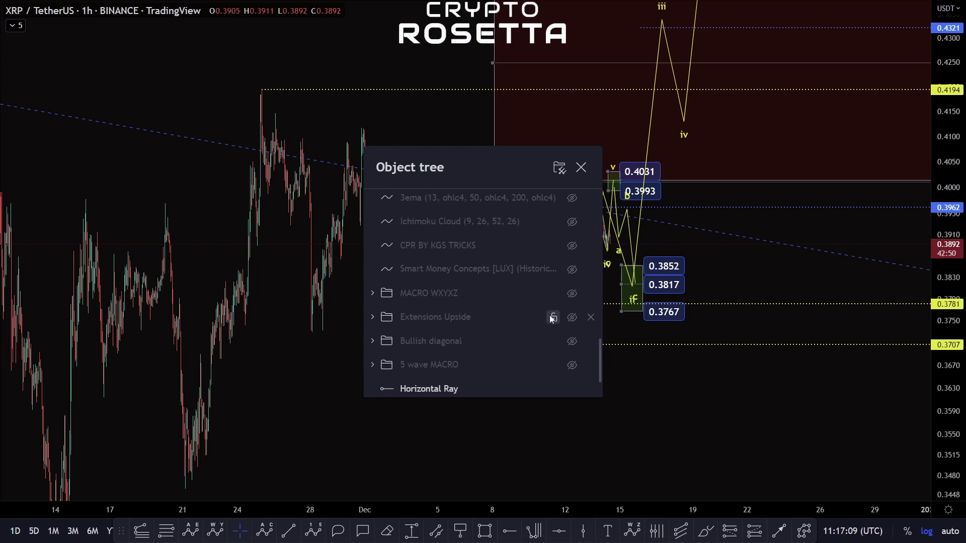
pyautogui.click(572, 365)
pyautogui.click(173, 168)
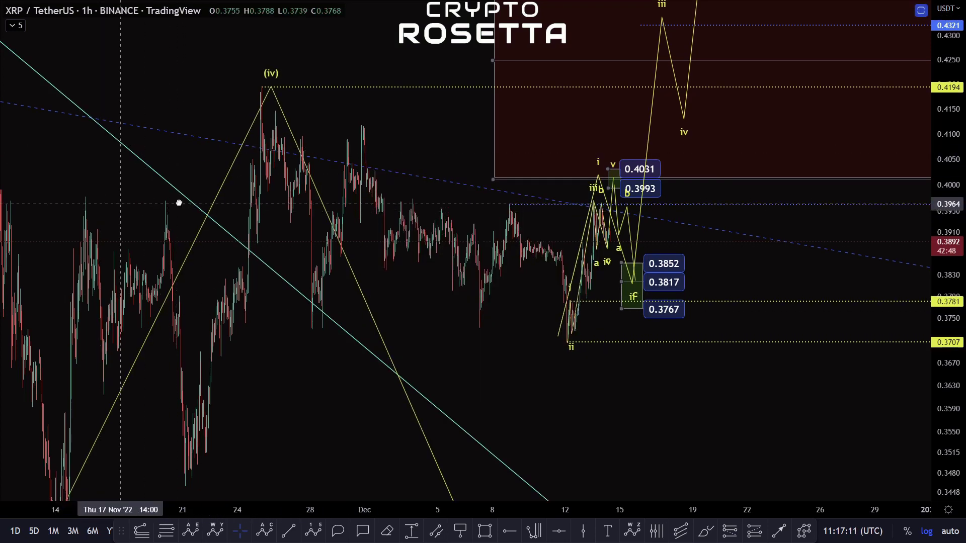
# Examine the macro five-wave count around wave (iv) and its path down toward the green zone at 0.2973.
pyautogui.moveTo(121, 204); pyautogui.dragTo(386, 195)
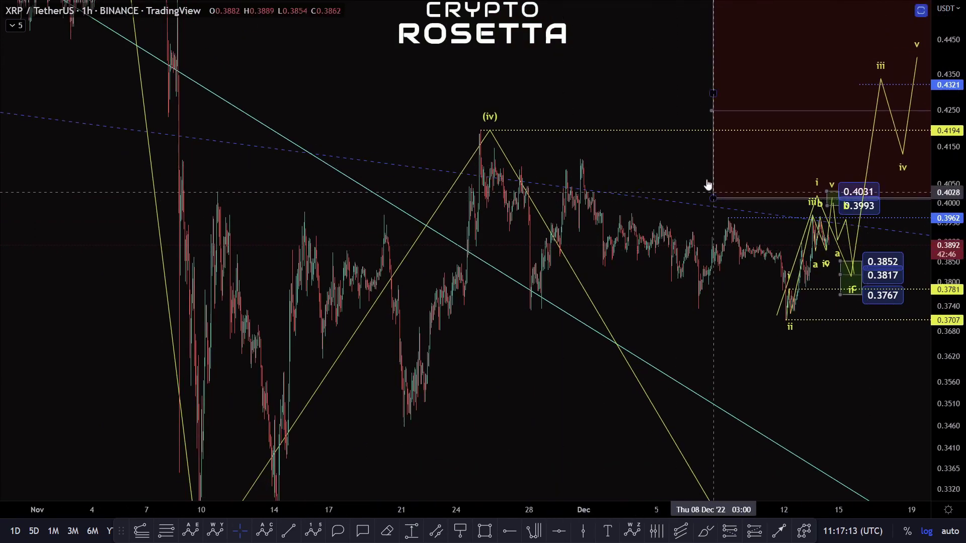
pyautogui.moveTo(679, 169); pyautogui.dragTo(606, 168)
pyautogui.moveTo(432, 352); pyautogui.dragTo(446, 319)
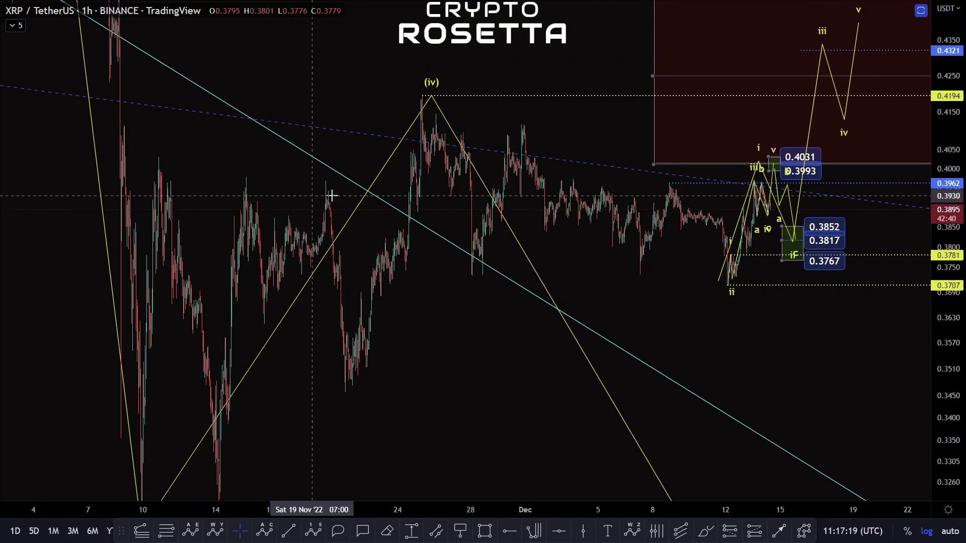
pyautogui.moveTo(524, 282); pyautogui.dragTo(388, 144)
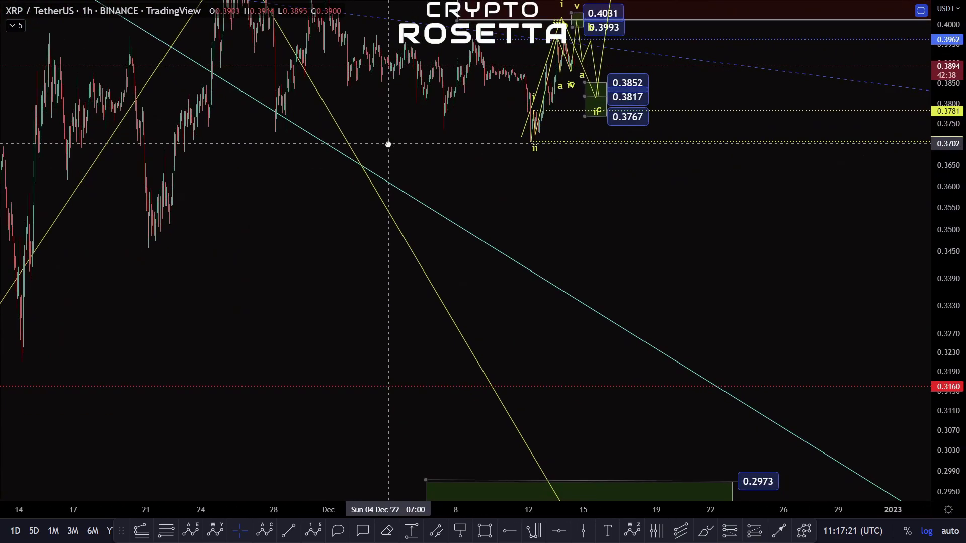
pyautogui.moveTo(676, 277); pyautogui.dragTo(745, 447)
pyautogui.moveTo(648, 354); pyautogui.dragTo(600, 156)
pyautogui.moveTo(608, 437); pyautogui.dragTo(623, 542)
pyautogui.moveTo(671, 327); pyautogui.dragTo(677, 478)
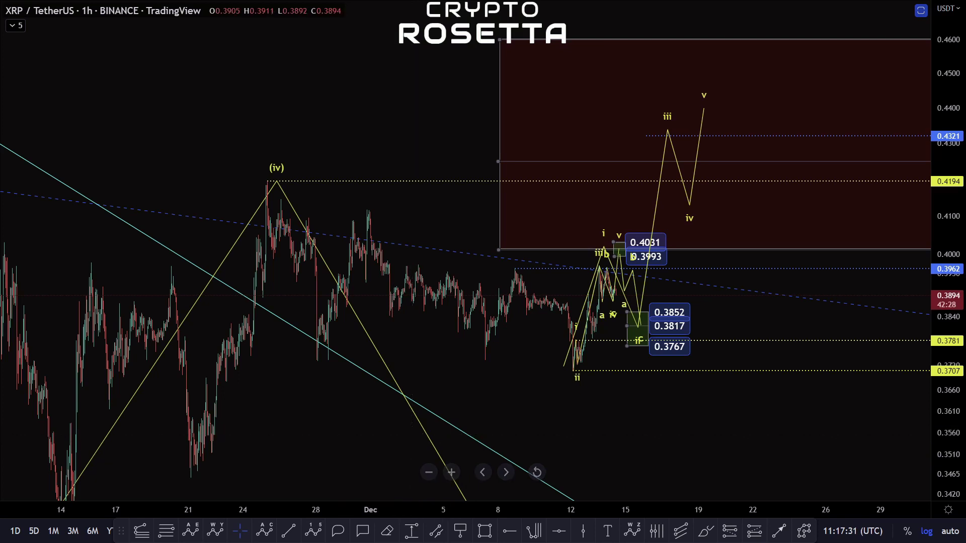
# Check downside levels with a trend-based Fibonacci extension from the 0.4194 wave (iv) high to the 0.3733 low, and cancel it.
pyautogui.click(149, 533)
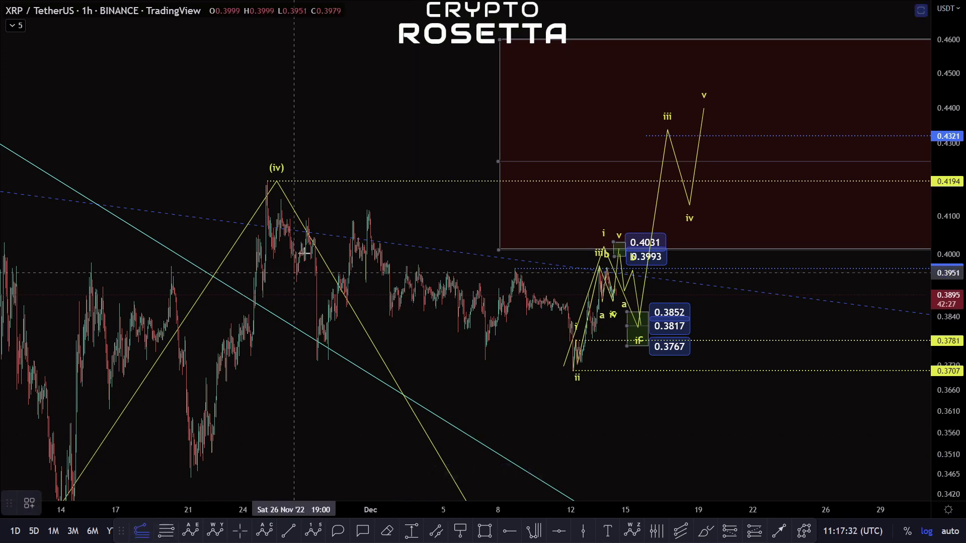
pyautogui.click(267, 181)
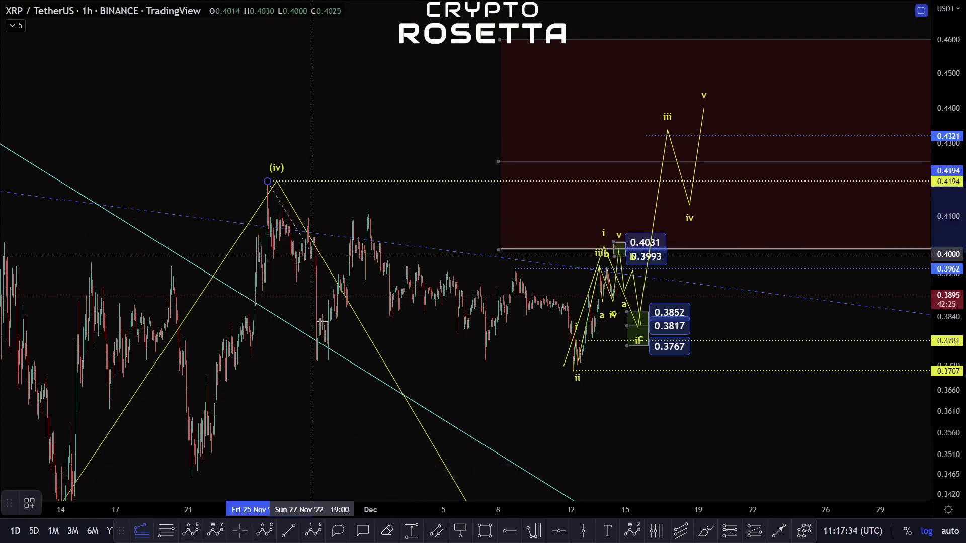
pyautogui.click(316, 368)
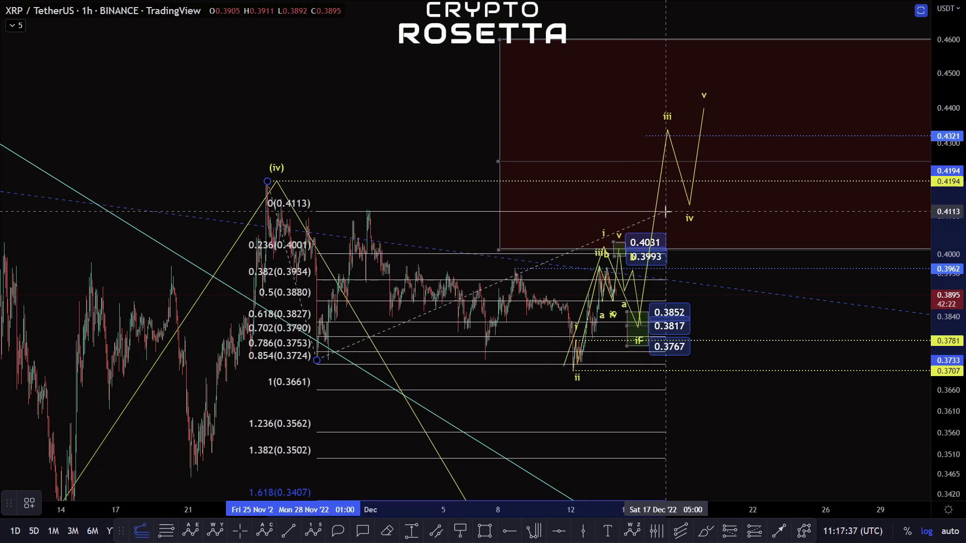
pyautogui.press('Escape')
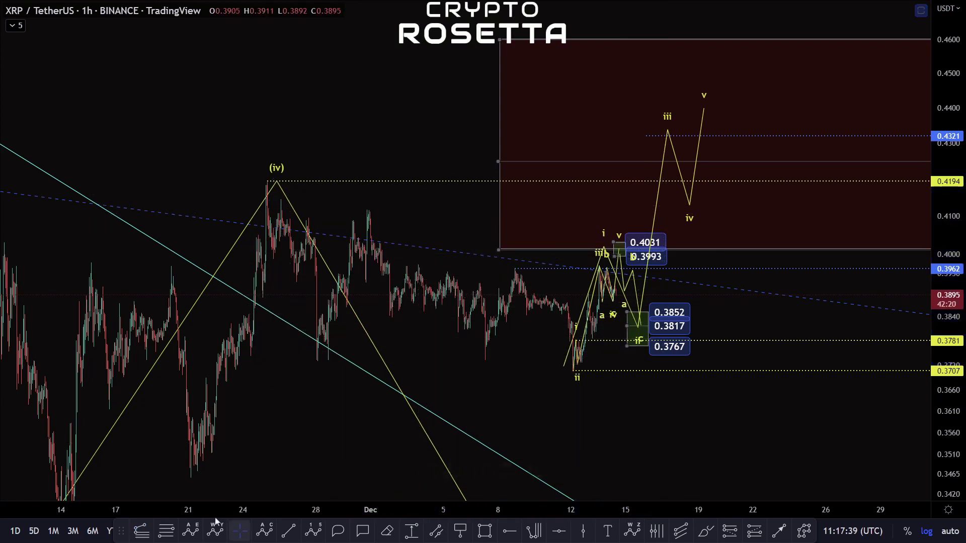
# Check downside levels with a trend-based Fibonacci extension from the 0.4117 high to the 0.3731 low, and cancel it.
pyautogui.click(143, 533)
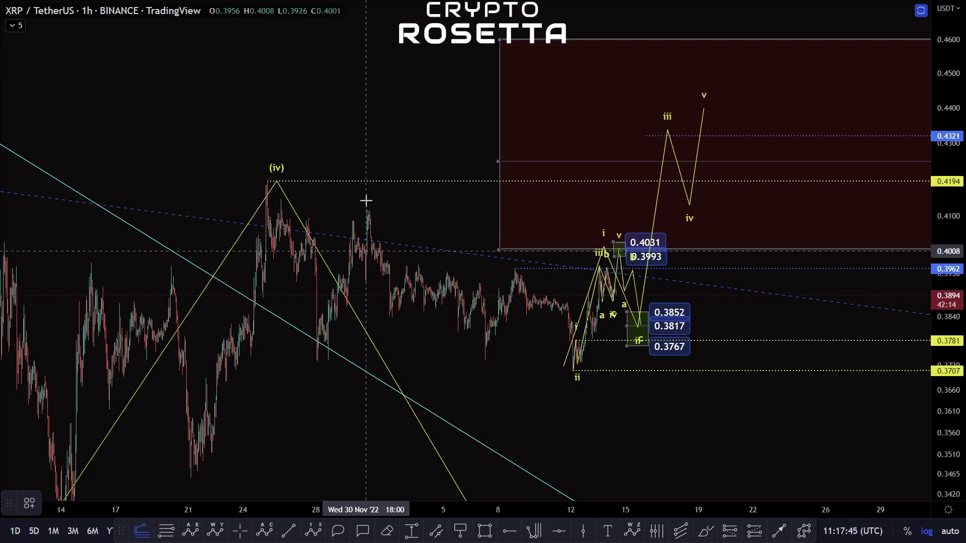
pyautogui.scroll(2, 367, 200)
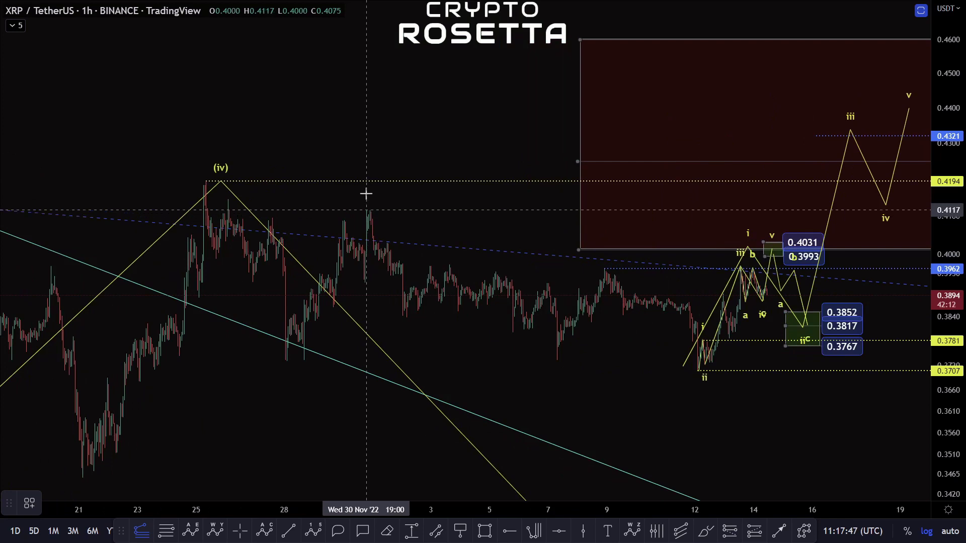
pyautogui.click(556, 360)
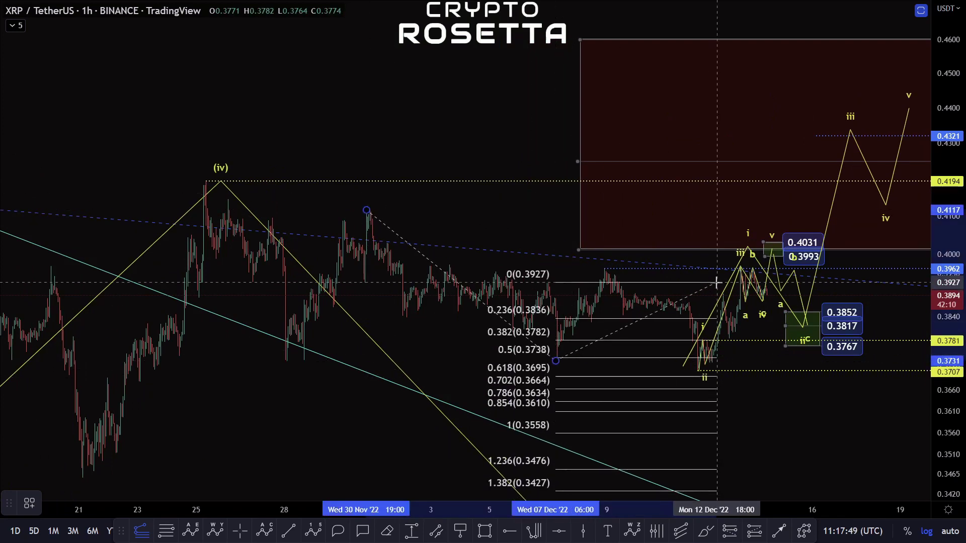
pyautogui.press('Escape')
# Examine the decline from wave (iv) past the wave (iii) low to the green wave (v) target zone.
pyautogui.scroll(-5, 598, 419)
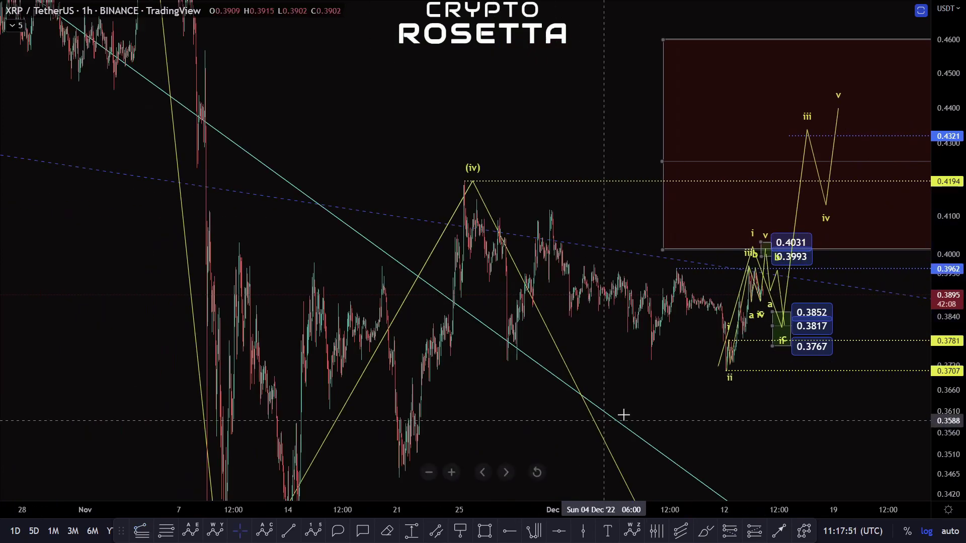
pyautogui.moveTo(668, 392); pyautogui.dragTo(442, 360)
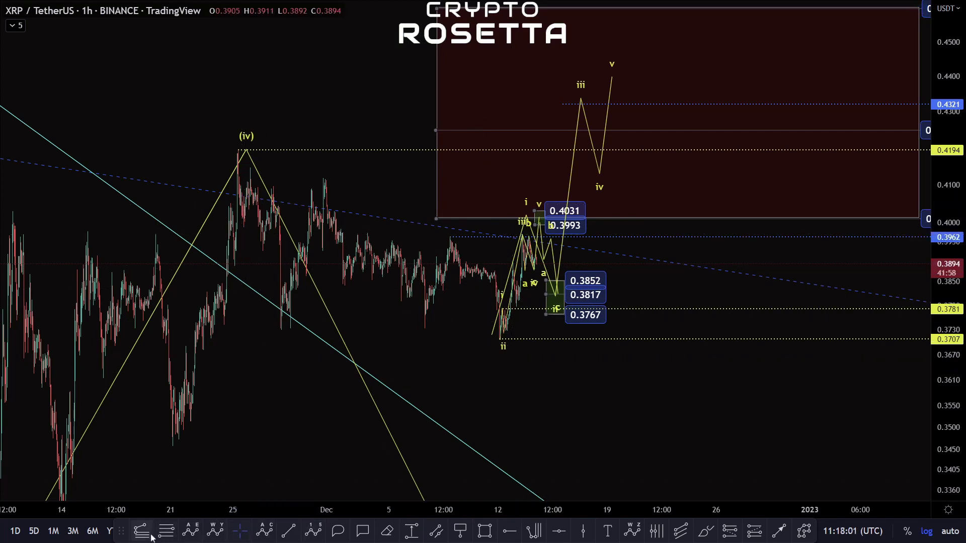
pyautogui.moveTo(689, 420); pyautogui.dragTo(589, 373)
pyautogui.moveTo(485, 355); pyautogui.dragTo(514, 375)
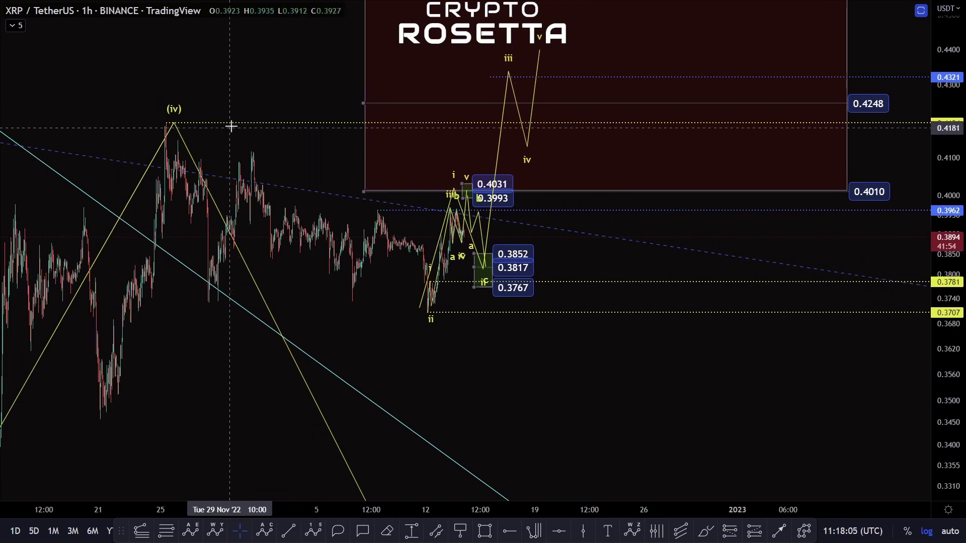
pyautogui.moveTo(561, 411); pyautogui.dragTo(798, 288)
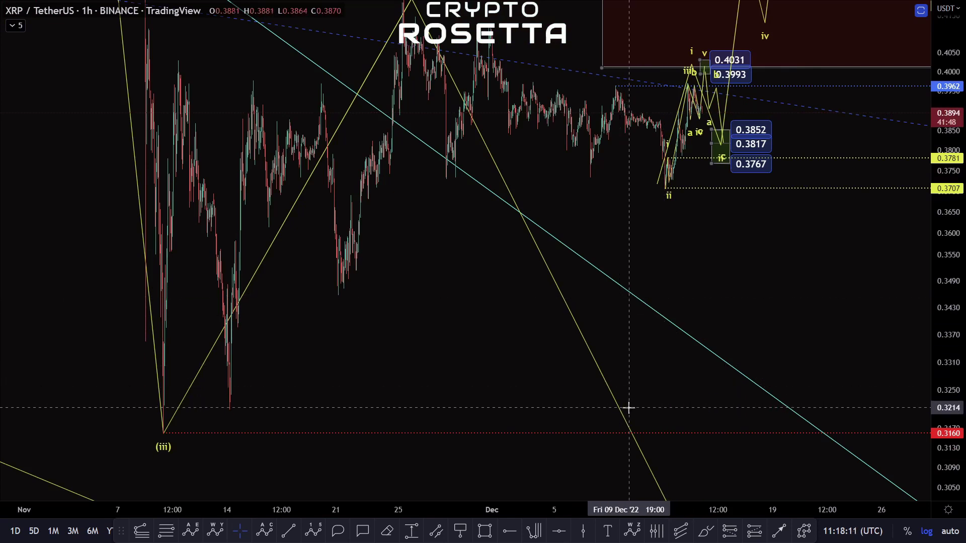
pyautogui.moveTo(788, 326); pyautogui.dragTo(531, 109)
pyautogui.scroll(-1, 668, 340)
pyautogui.scroll(-4, 668, 340)
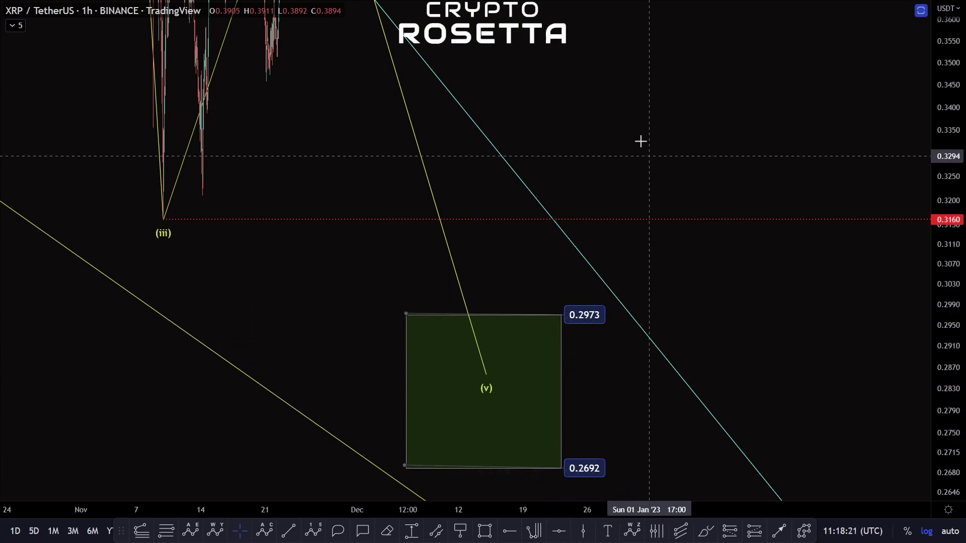
# Examine the recent small wave counts against the wave (iv) high, the red target zone and the macro downtrend structure.
pyautogui.moveTo(636, 146); pyautogui.dragTo(605, 384)
pyautogui.scroll(4, 477, 377)
pyautogui.moveTo(529, 296); pyautogui.dragTo(647, 253)
pyautogui.moveTo(620, 221); pyautogui.dragTo(633, 340)
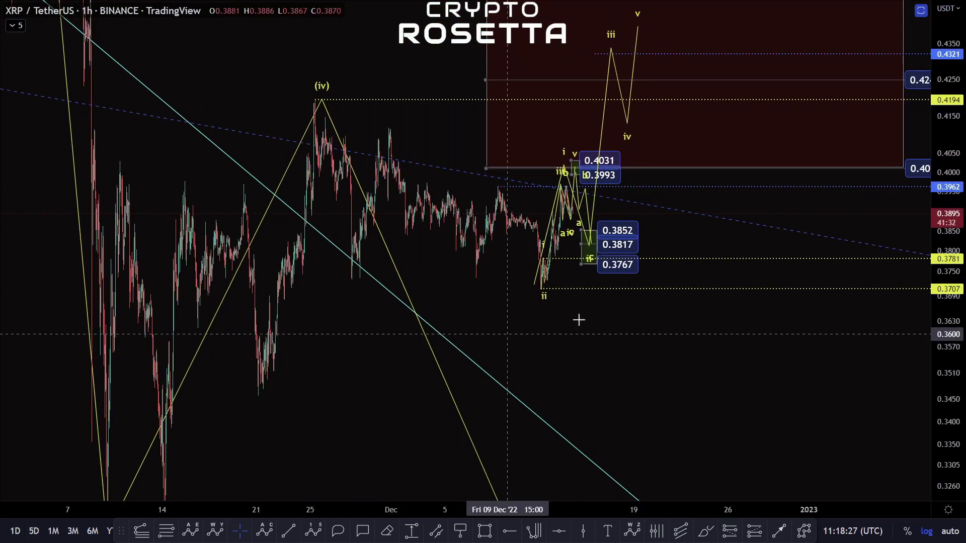
pyautogui.scroll(-5, 924, 307)
pyautogui.moveTo(747, 317); pyautogui.dragTo(664, 300)
pyautogui.moveTo(946, 301); pyautogui.dragTo(946, 400)
pyautogui.moveTo(651, 313); pyautogui.dragTo(620, 318)
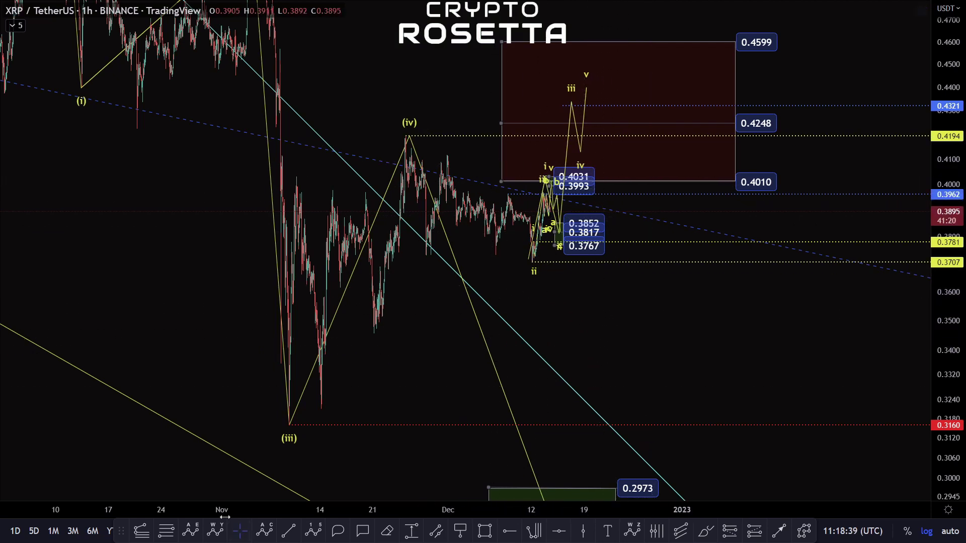
pyautogui.scroll(11, 530, 319)
pyautogui.moveTo(964, 365); pyautogui.dragTo(898, 263)
pyautogui.scroll(-5, 671, 260)
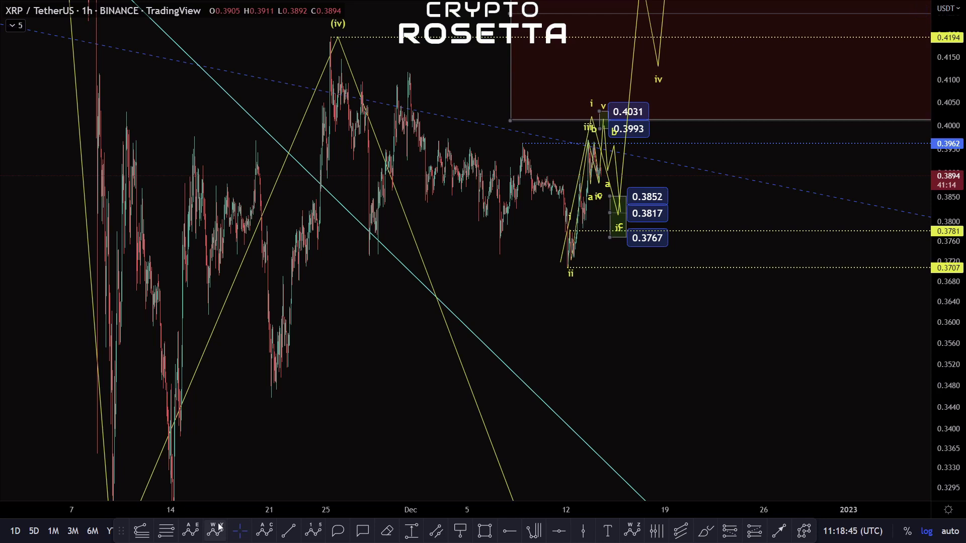
pyautogui.click(143, 531)
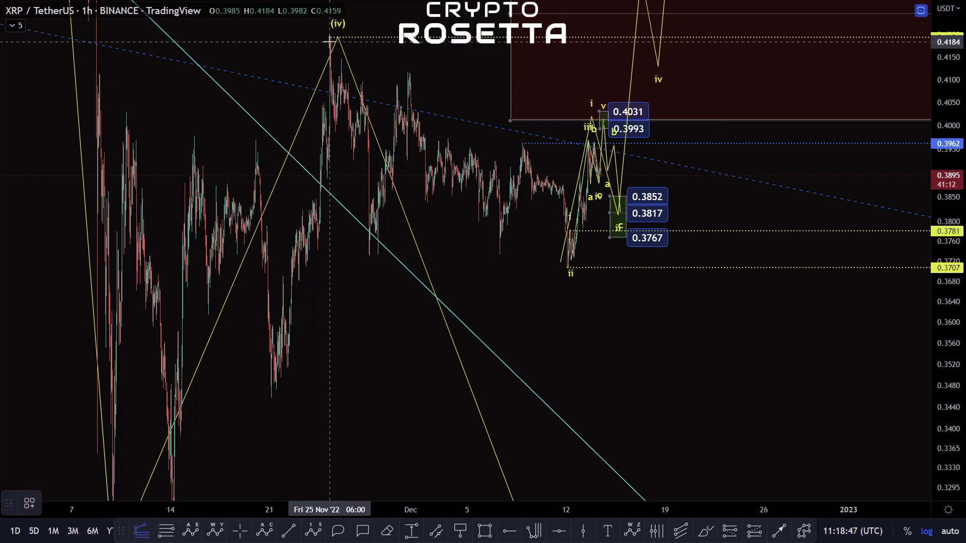
pyautogui.press('Escape')
pyautogui.moveTo(510, 84); pyautogui.dragTo(446, 110)
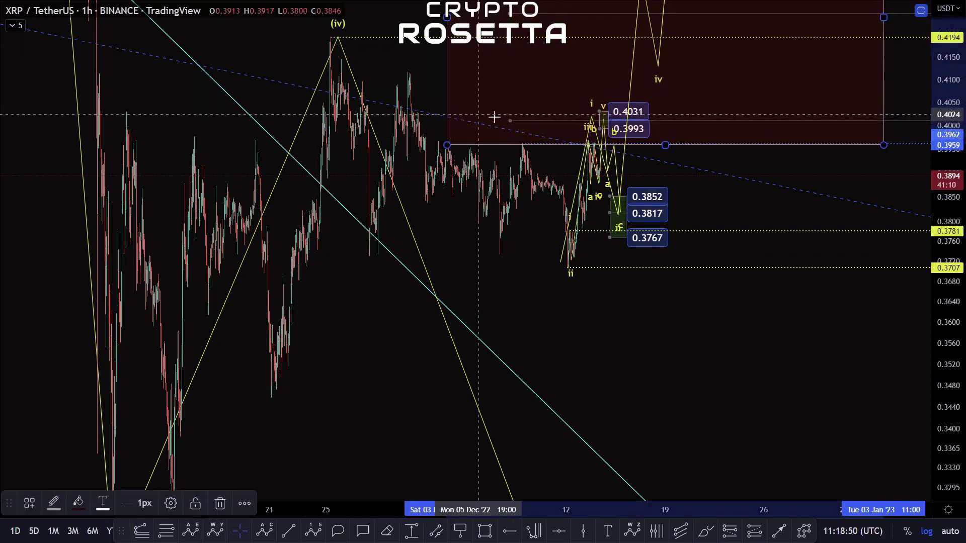
pyautogui.hotkey('ctrl', 'z')
# Examine the macro count from wave (i) to wave (v), comparing the red resistance zone with the green target below.
pyautogui.moveTo(687, 293); pyautogui.dragTo(636, 145)
pyautogui.moveTo(954, 106); pyautogui.dragTo(962, 267)
pyautogui.moveTo(697, 274); pyautogui.dragTo(697, 300)
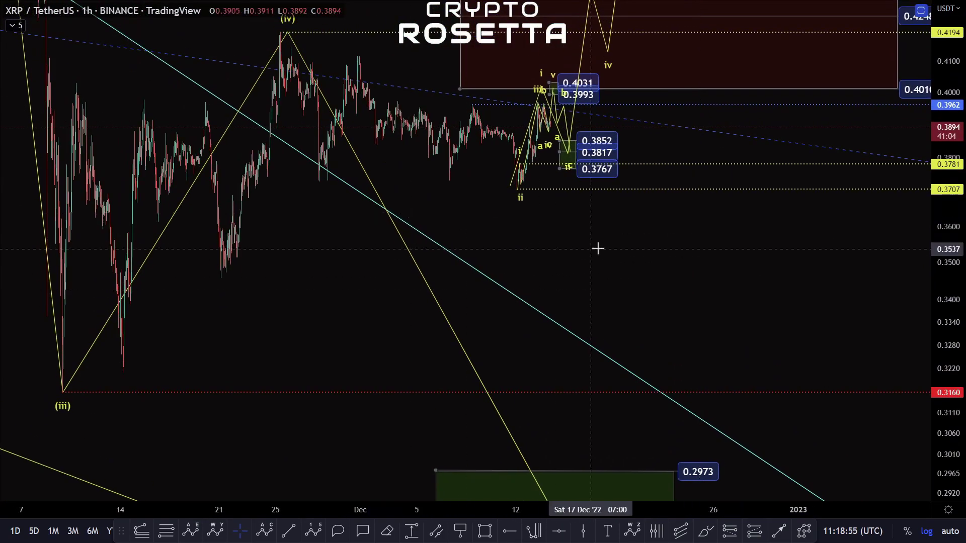
pyautogui.moveTo(592, 252); pyautogui.dragTo(640, 349)
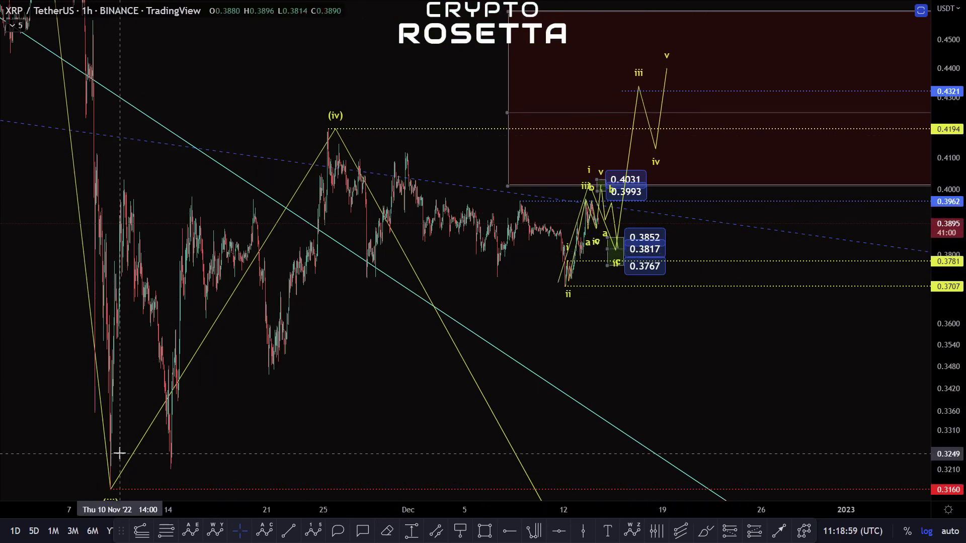
pyautogui.moveTo(320, 65); pyautogui.dragTo(506, 145)
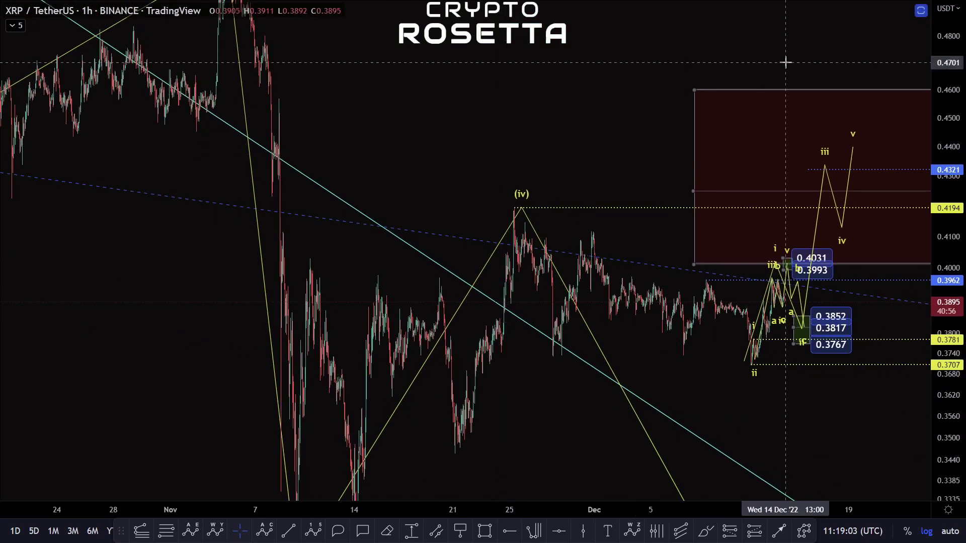
pyautogui.scroll(-2, 633, 105)
pyautogui.moveTo(948, 101); pyautogui.dragTo(948, 233)
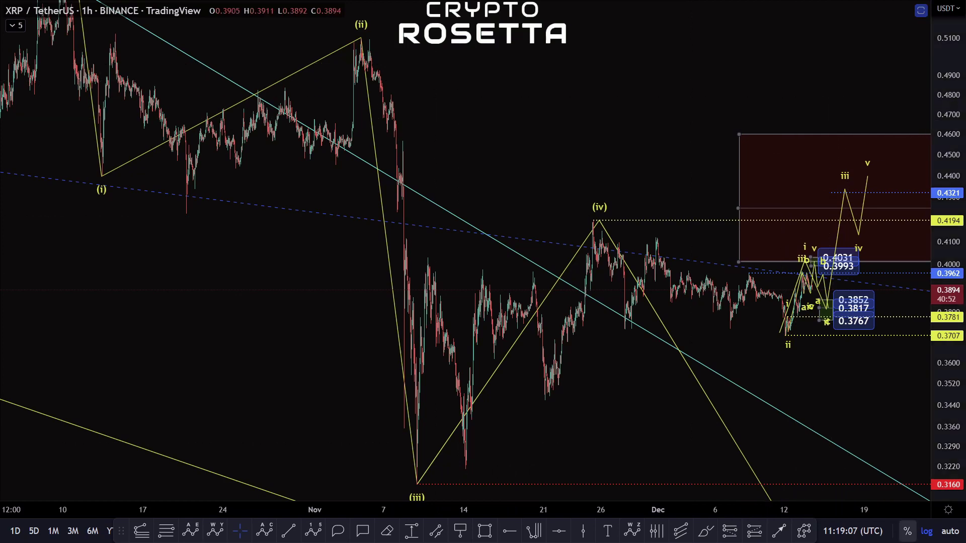
pyautogui.moveTo(822, 362); pyautogui.dragTo(659, 274)
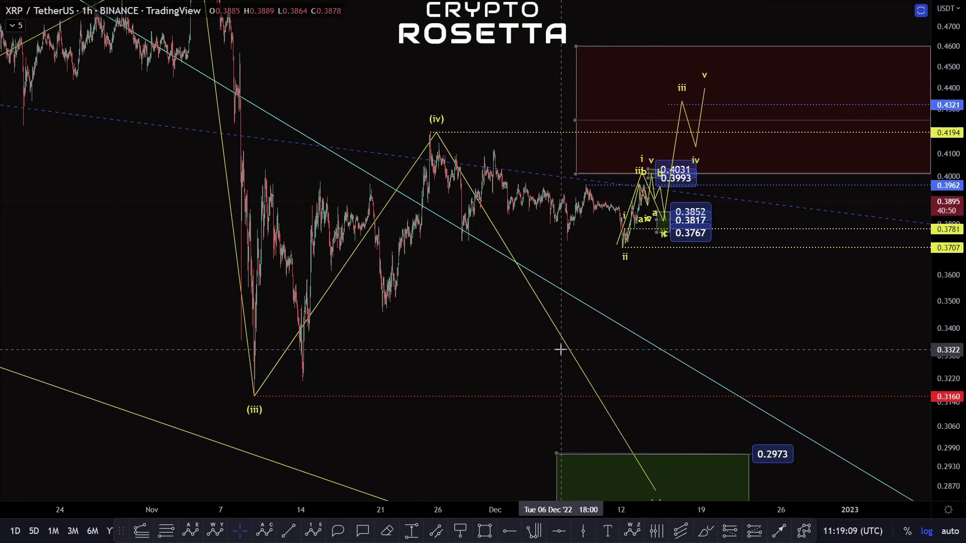